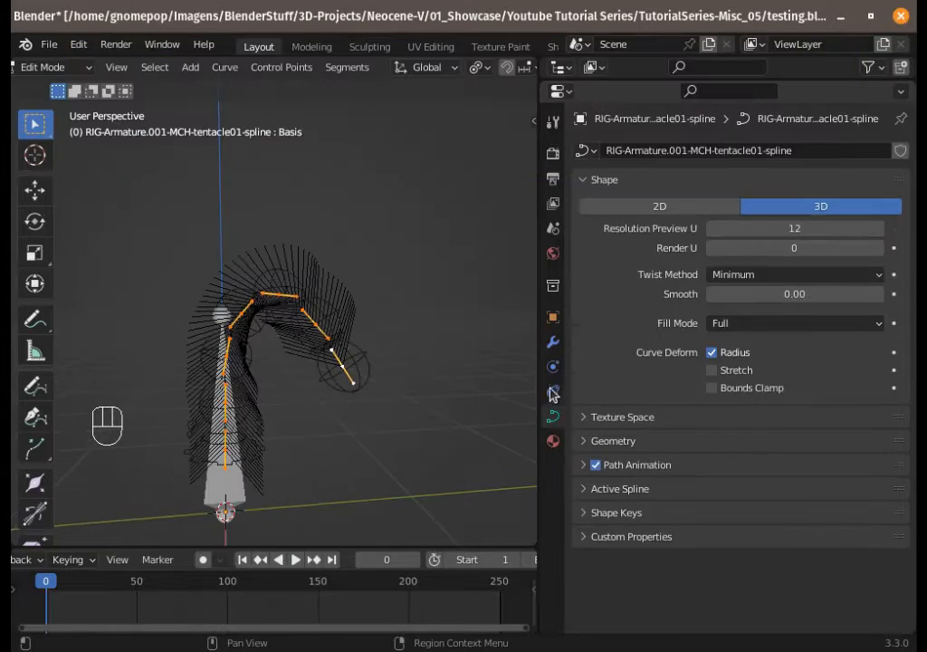
Step: Open the curve's modifiers and set the tentacle01-end hook modifier's object target to Armature
left_click(553, 341)
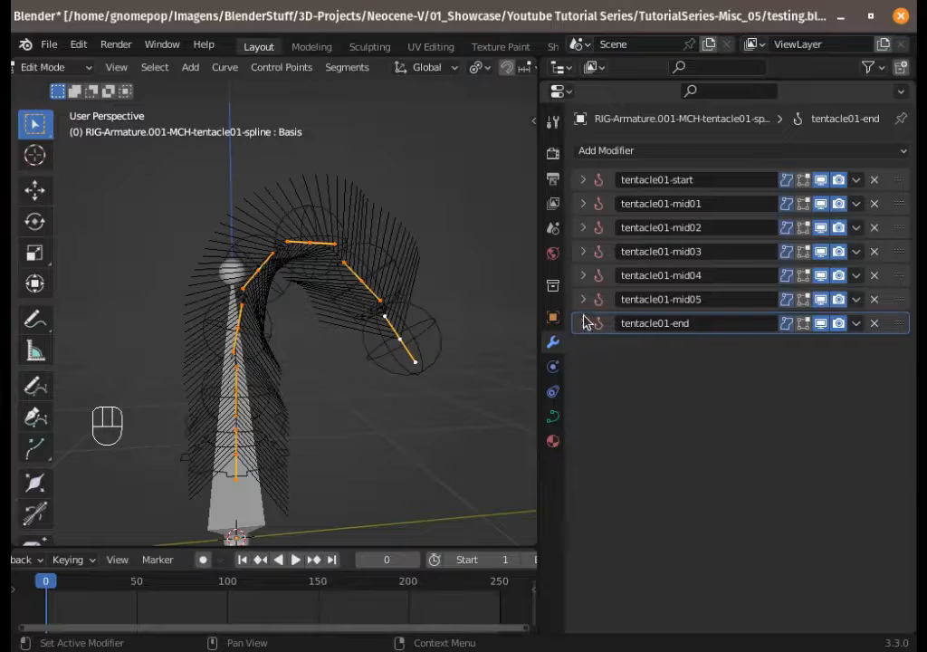
left_click(584, 323)
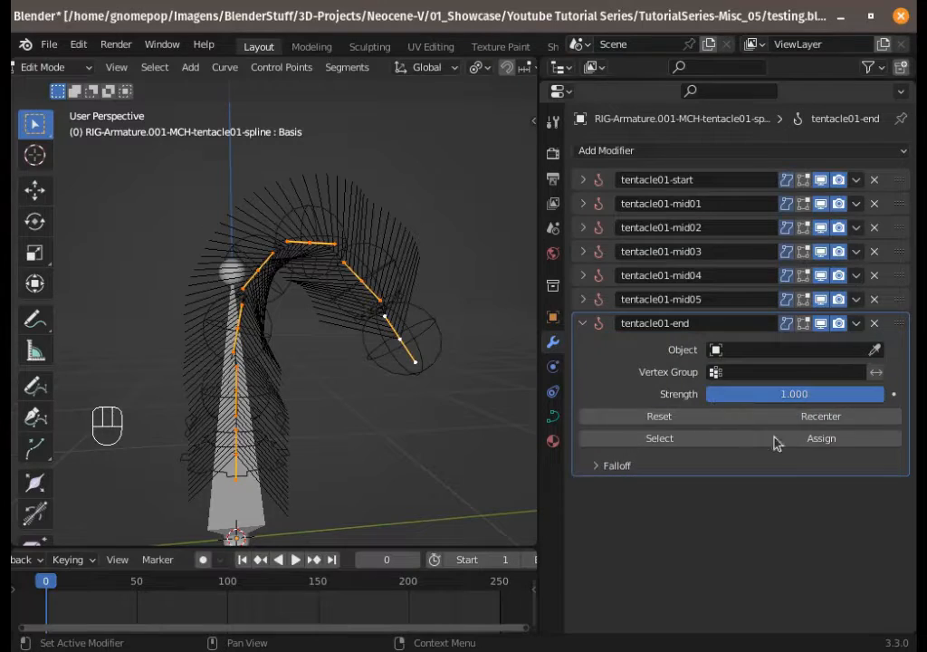
left_click(803, 349)
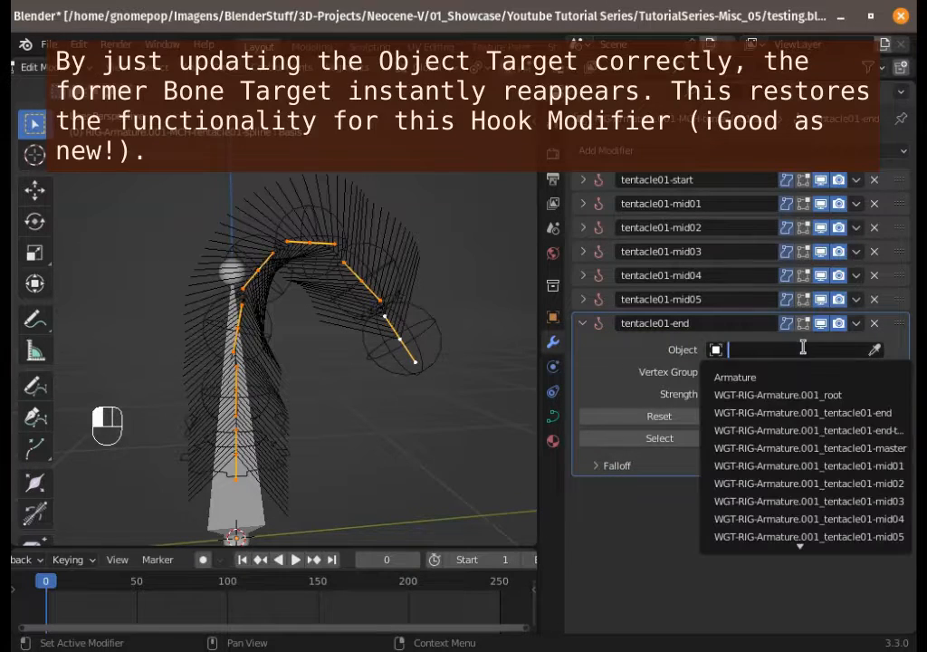
left_click(762, 349)
left_click(762, 350)
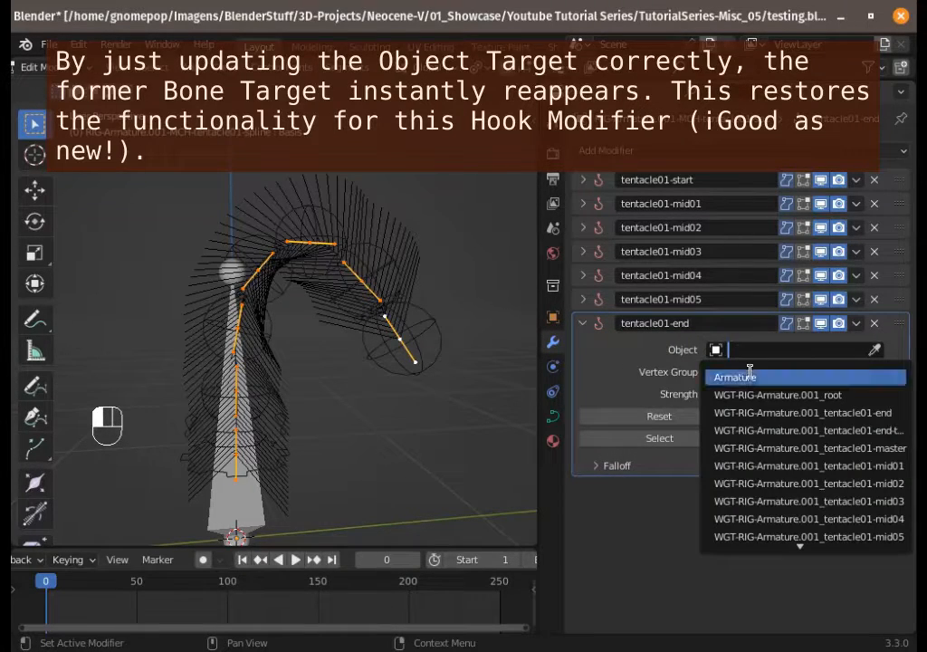
left_click(749, 378)
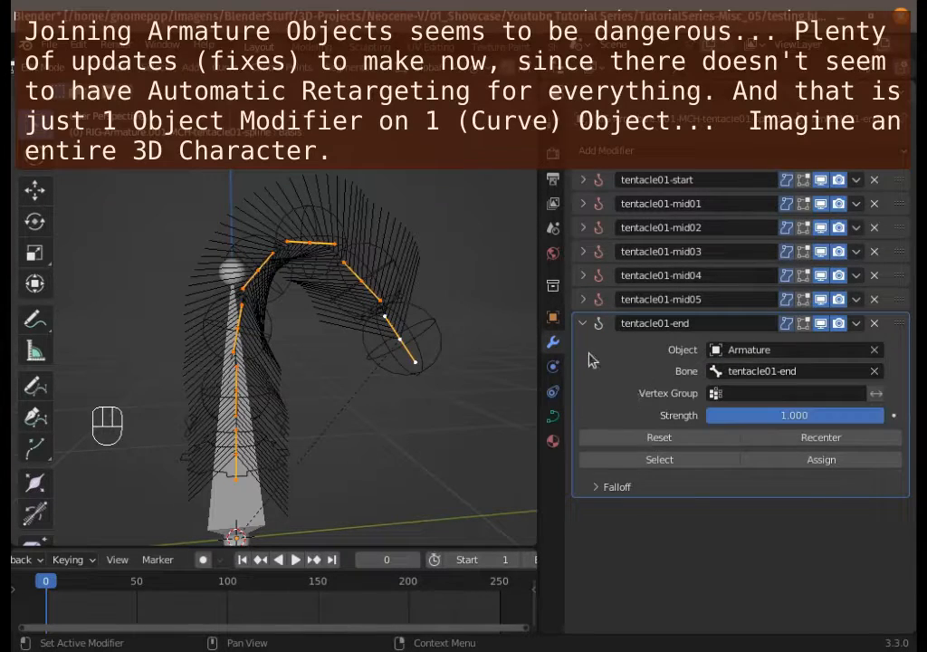
Step: Set the object target of the tentacle01-mid05 hook modifier to Armature
left_click(585, 323)
left_click(591, 300)
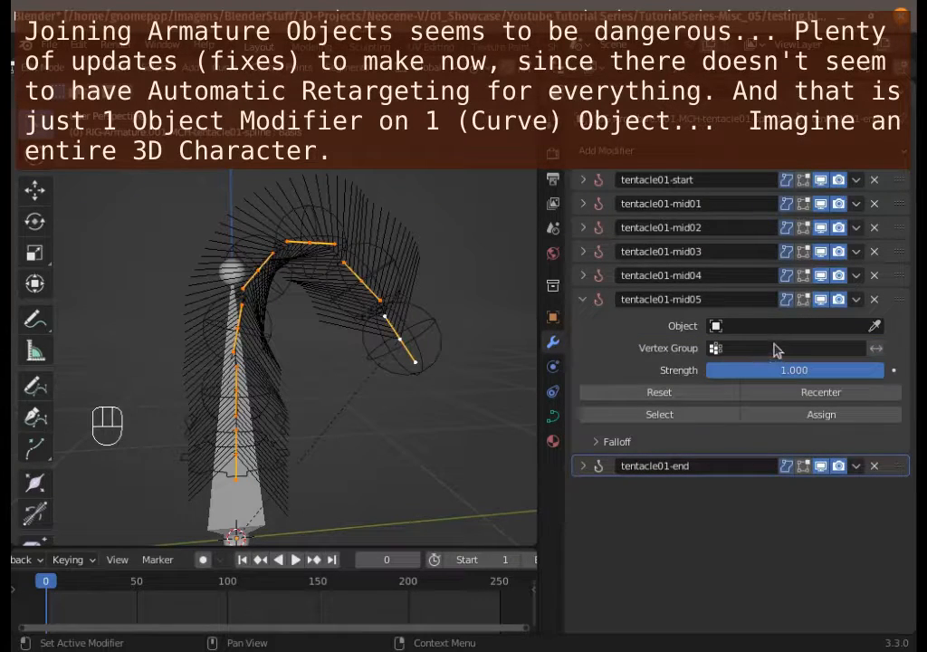
left_click(772, 324)
left_click(716, 353)
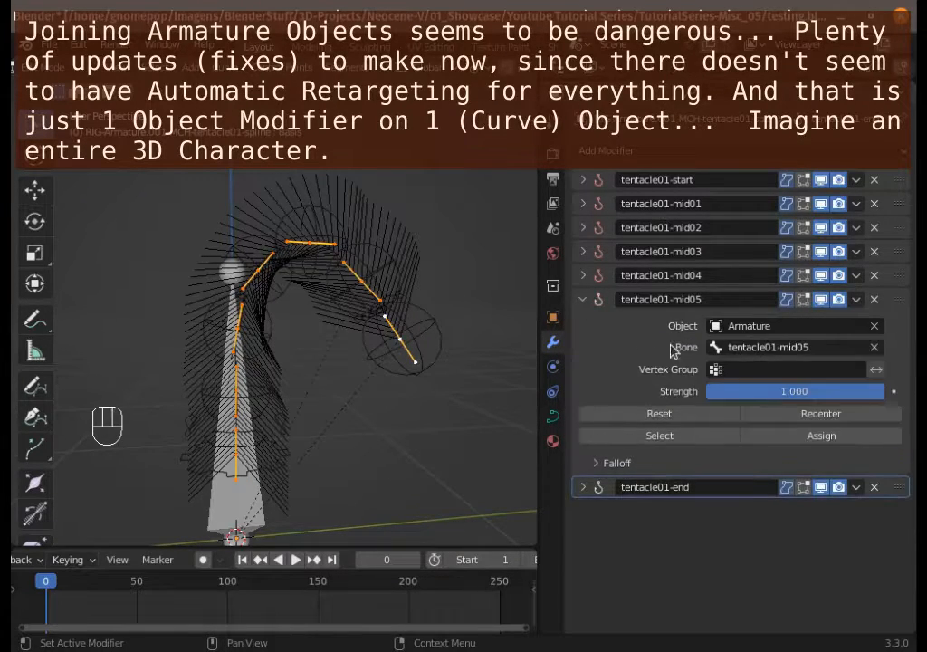
Step: Set the object target of the tentacle01-mid04 hook modifier to Armature
left_click(582, 299)
left_click(582, 275)
left_click(734, 303)
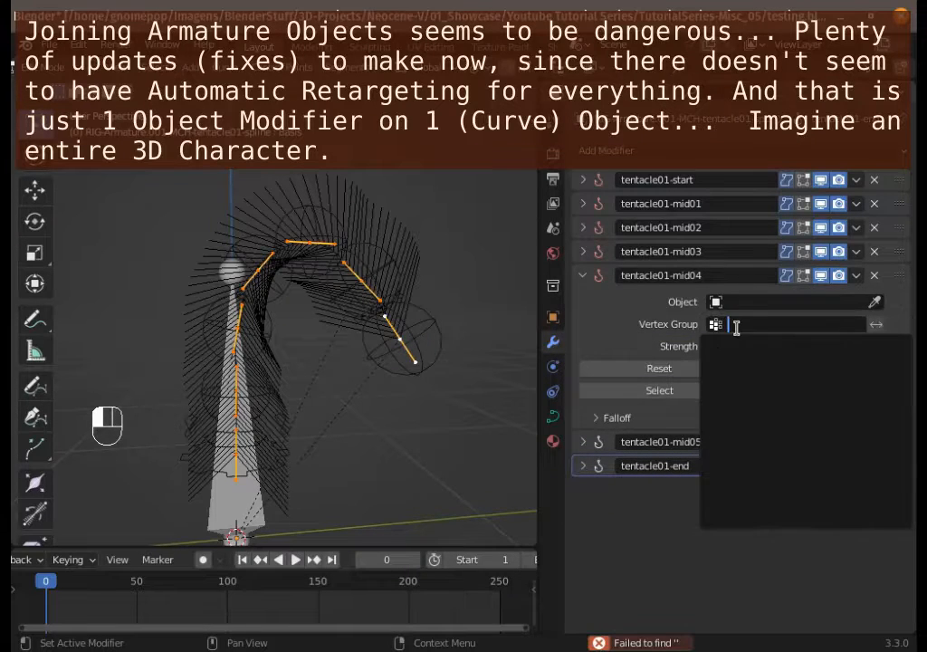
left_click(772, 302)
left_click(725, 326)
left_click(582, 275)
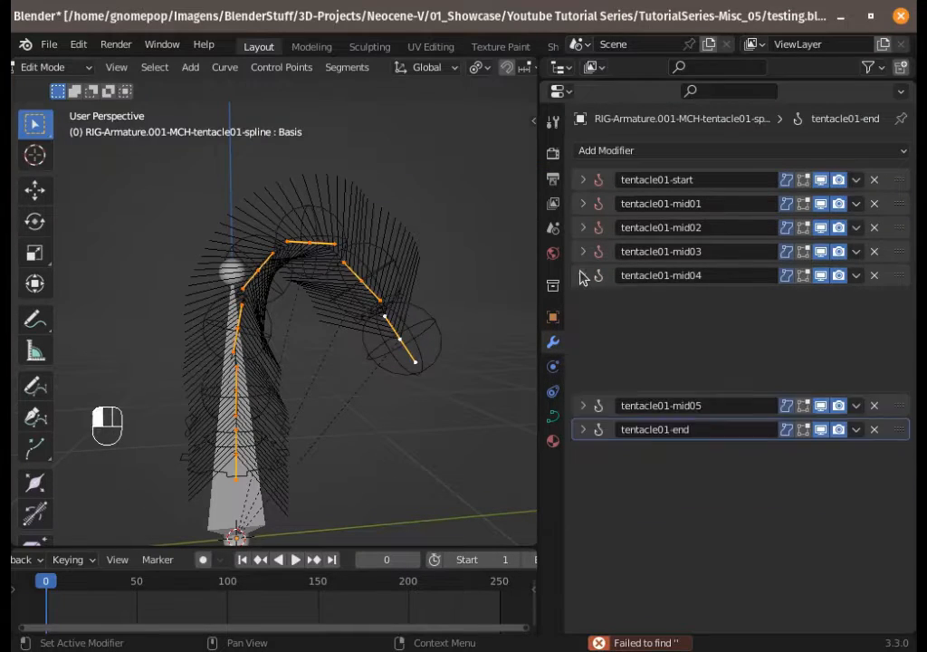
Step: Set the object target of the tentacle01-mid03 hook modifier to Armature
left_click(583, 252)
left_click(773, 278)
left_click(735, 304)
left_click(582, 251)
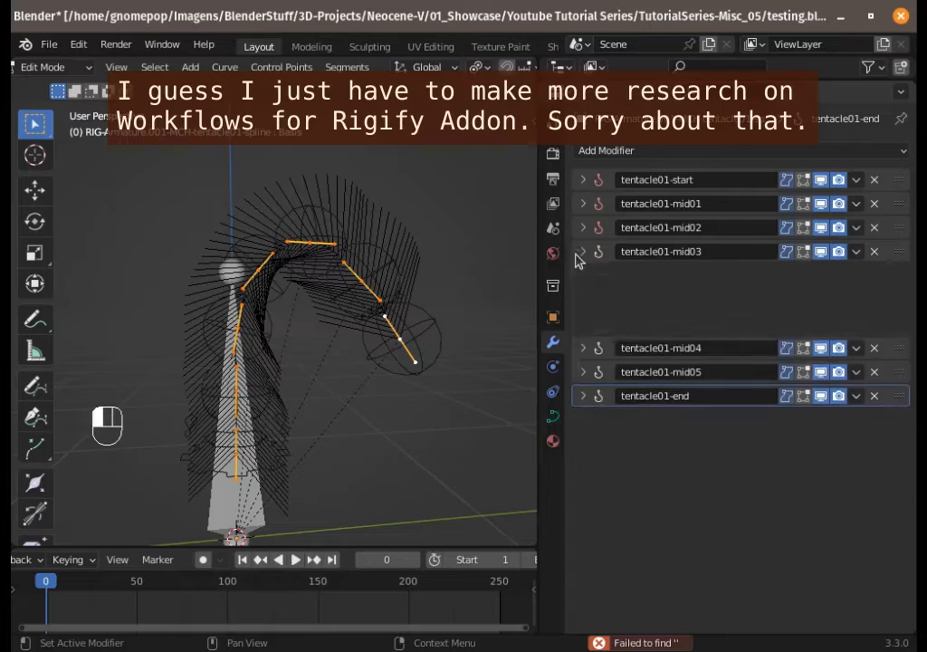
Step: Set the object target of the tentacle01-mid02 hook modifier to Armature
left_click(582, 228)
left_click(769, 256)
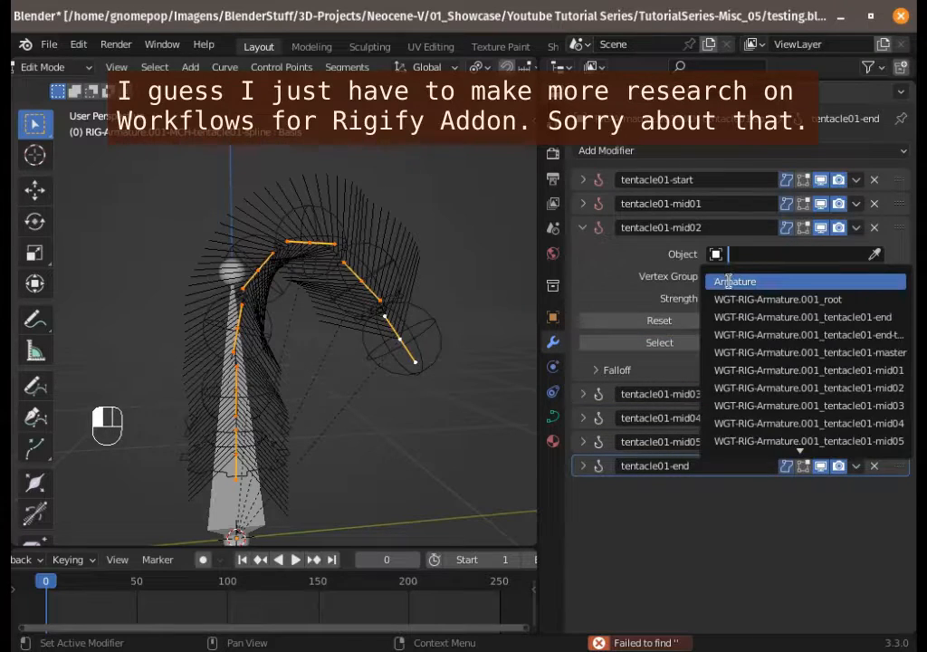
left_click(729, 281)
Step: Set the object target of the tentacle01-mid01 hook modifier to Armature
left_click(582, 204)
left_click(772, 230)
left_click(734, 258)
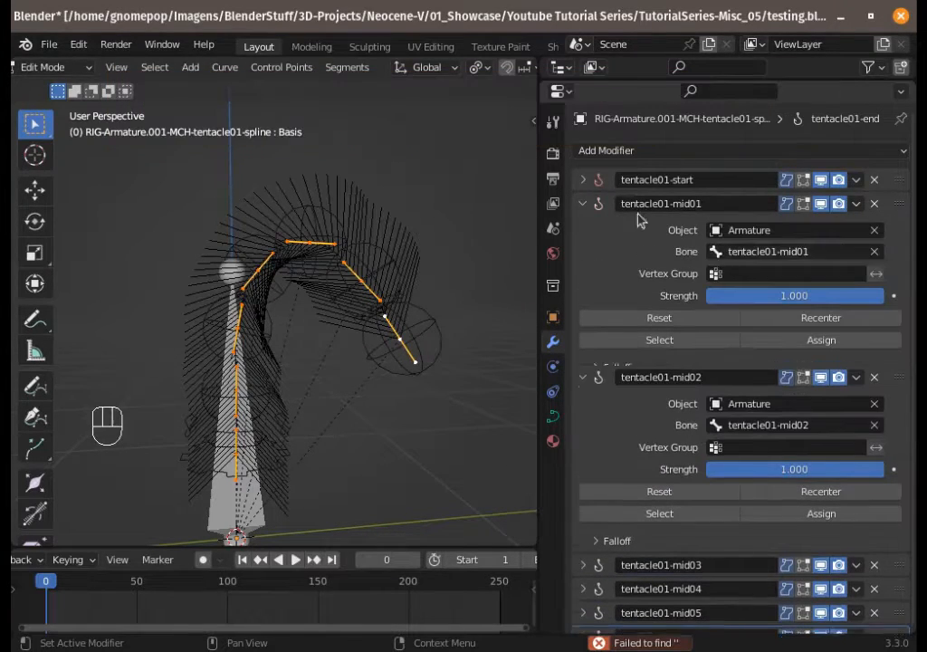
Step: Set the tentacle01-start hook modifier's object target to Armature and collapse the modifier panels
left_click(582, 204)
left_click(582, 179)
left_click(750, 207)
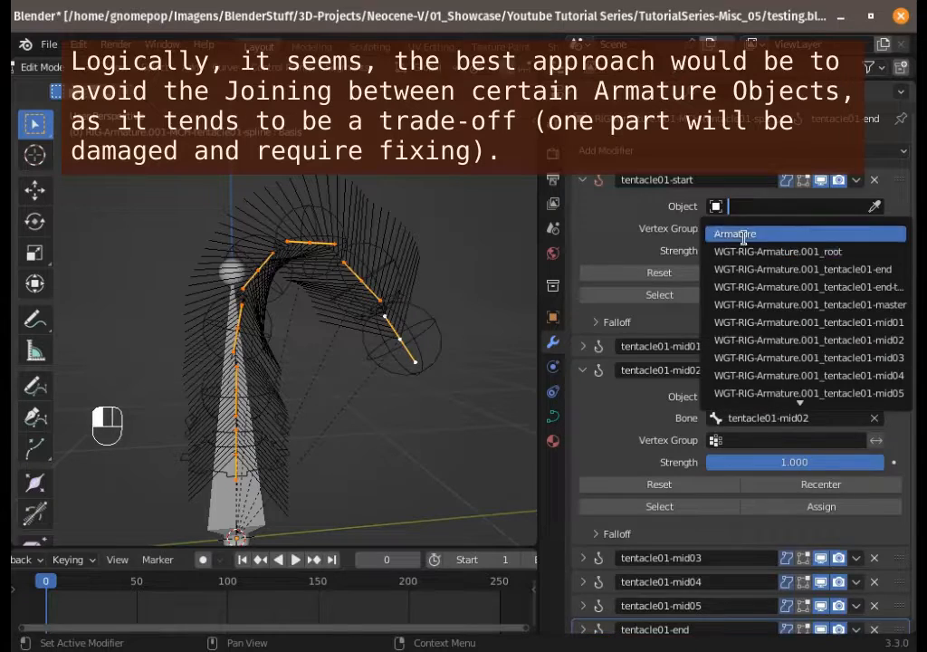
left_click(743, 235)
left_click(582, 180)
left_click(582, 228)
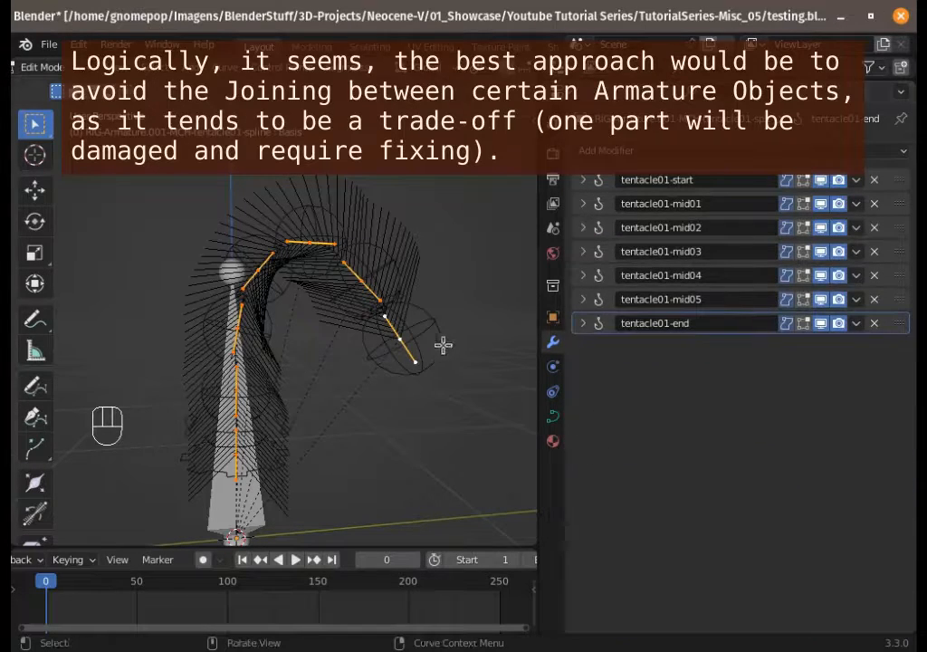
Step: Switch the armature to Pose Mode and move the tentacle's end and upper control bones to test the hooks
key("ctrl+Tab")
key("ctrl+Tab")
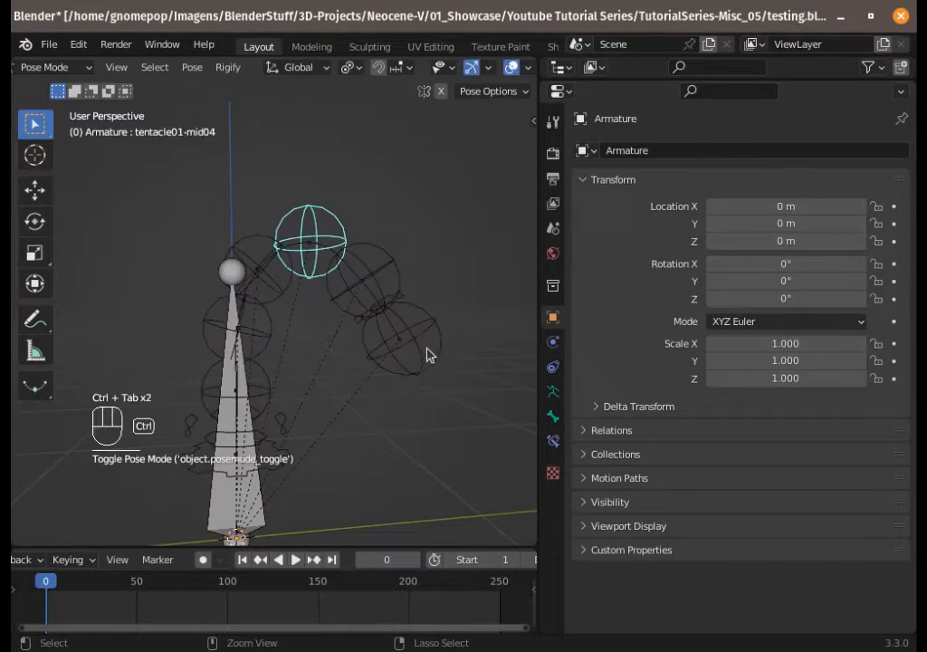
left_click(429, 329)
key("g")
left_click(441, 439)
left_click(403, 259)
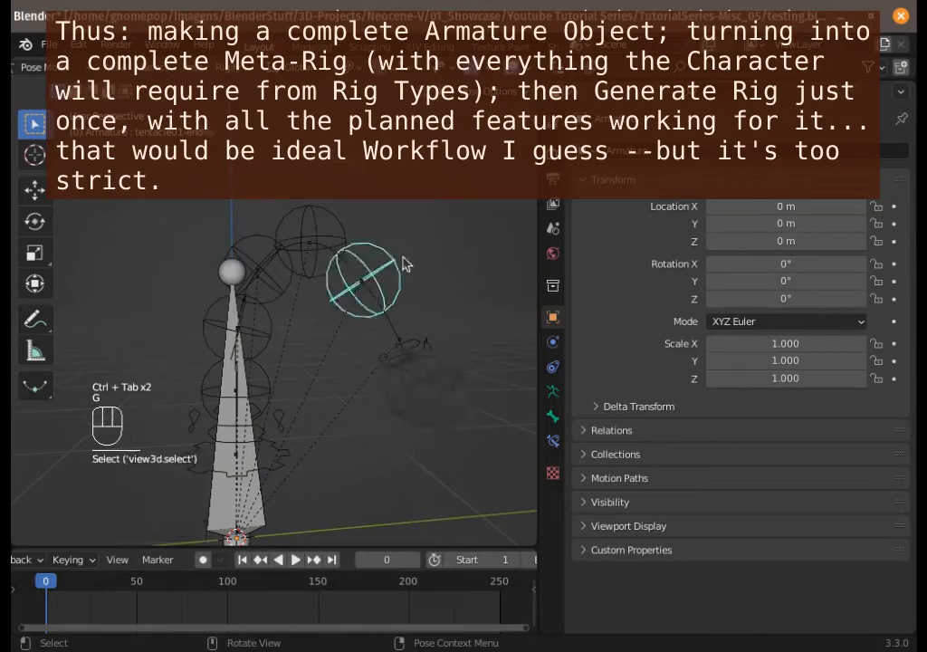
key("g")
left_click(453, 182)
left_click(293, 246)
key("g")
left_click(262, 147)
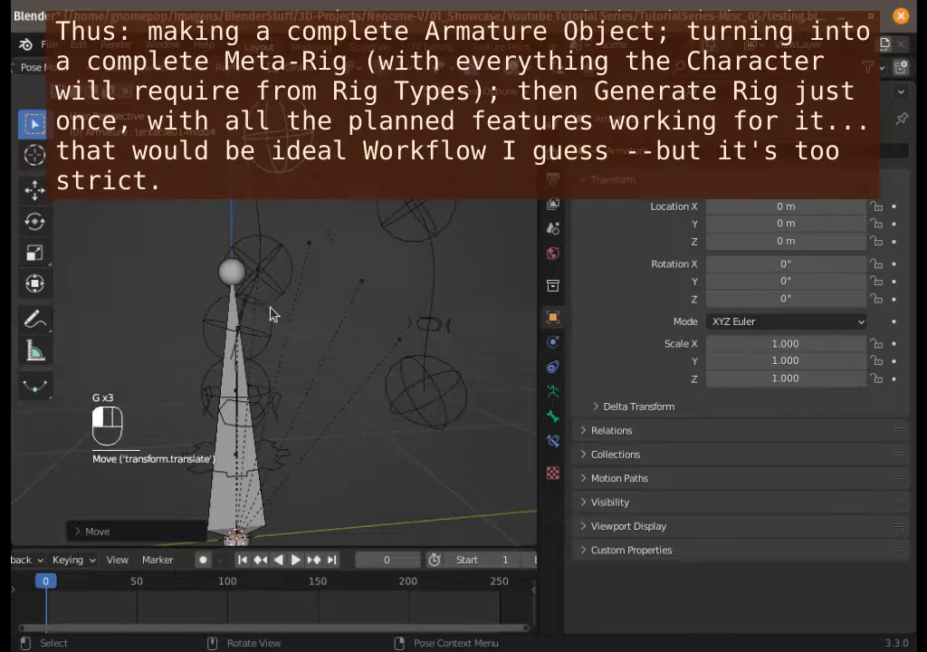
left_click(275, 269)
Step: Move the remaining lower tentacle control bones to check the curve follows them
key("g")
left_click(210, 222)
left_click(197, 325)
key("g")
left_click(147, 318)
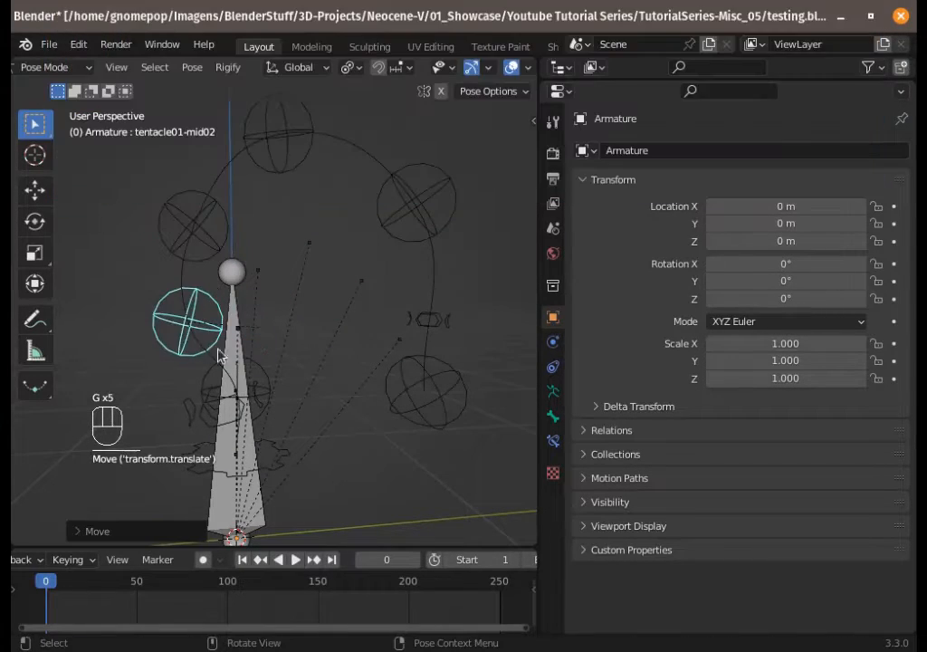
left_click(264, 373)
key("g")
left_click(276, 371)
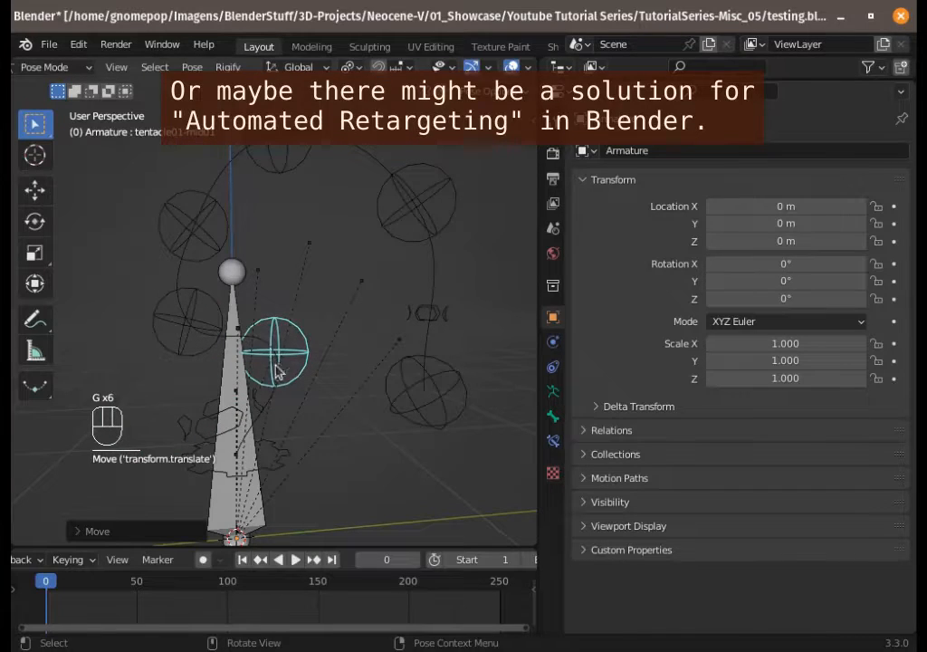
key("g")
left_click(142, 398)
left_click(249, 430)
key("g")
left_click(232, 387)
left_click(272, 474)
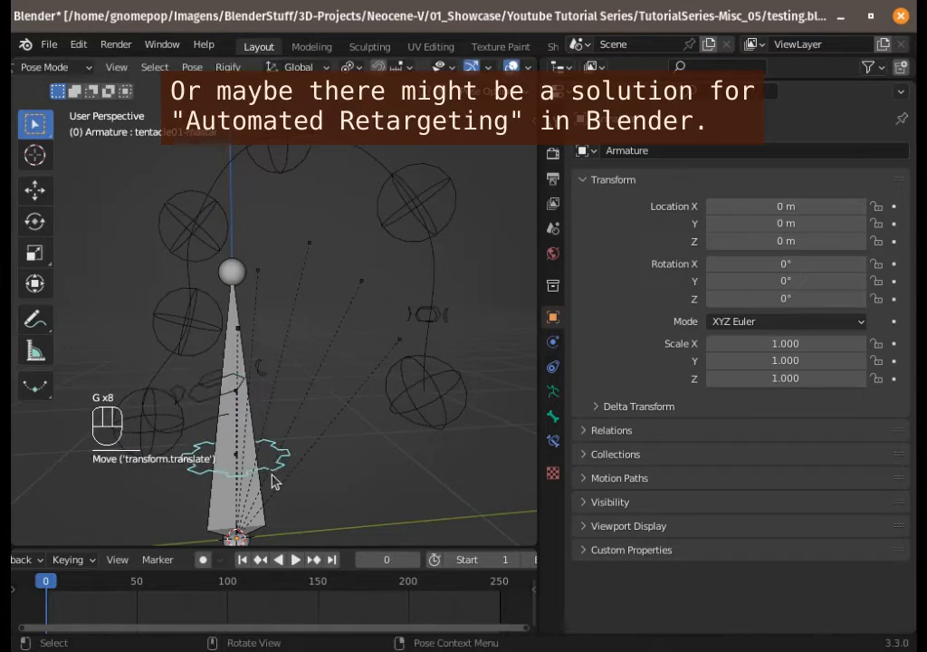
key("g")
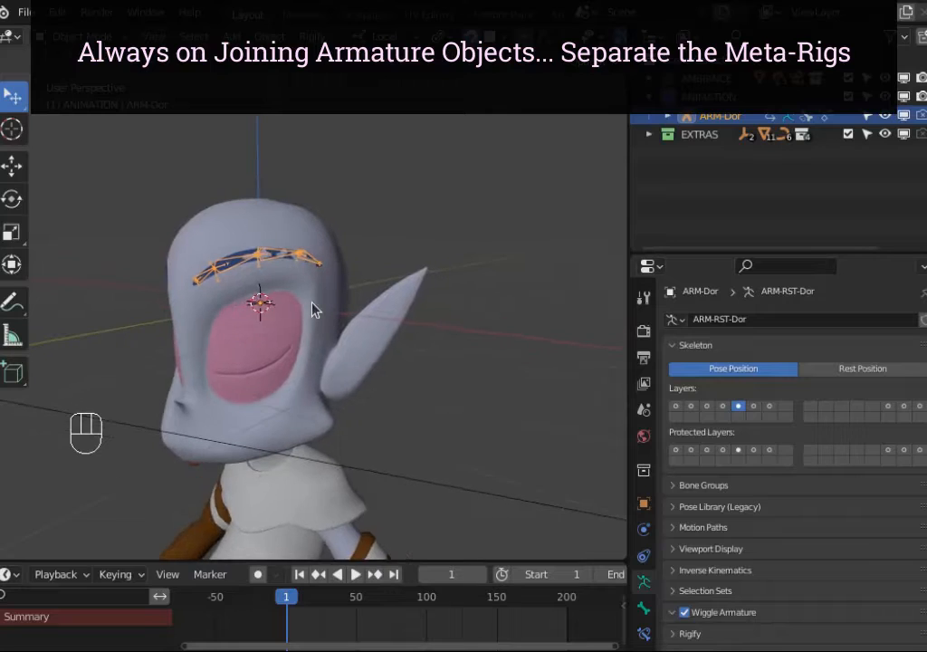
middle_click_drag(312, 308, 392, 319)
Step: Select the ARM-Dor eyebrow armature, enter Edit Mode and select all its bones
scroll(387, 303, "up", 3)
scroll(387, 303, "down", 5)
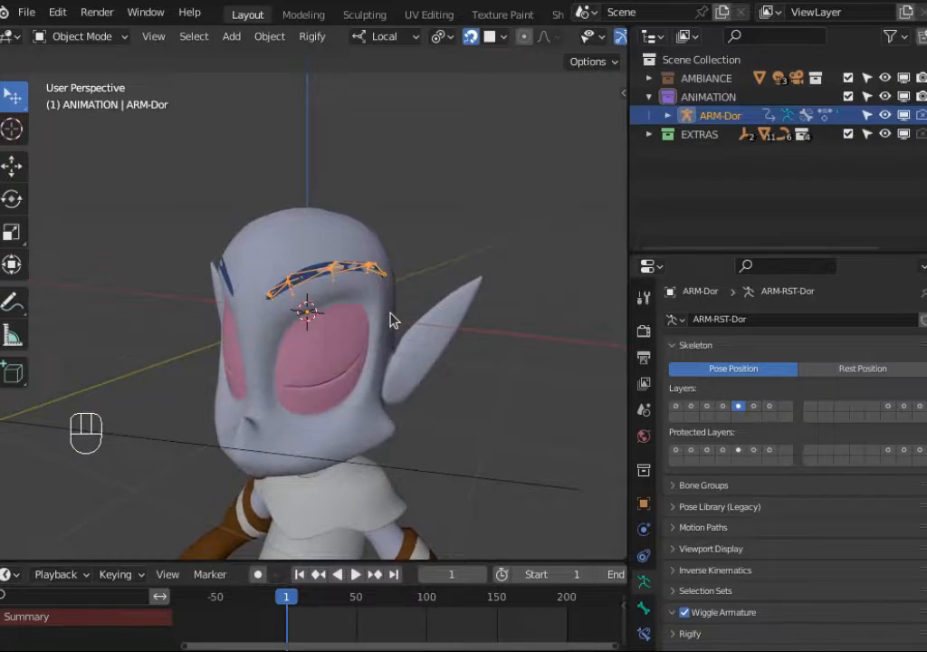
scroll(391, 319, "up", 3)
left_click(290, 248)
key("Tab")
key("a")
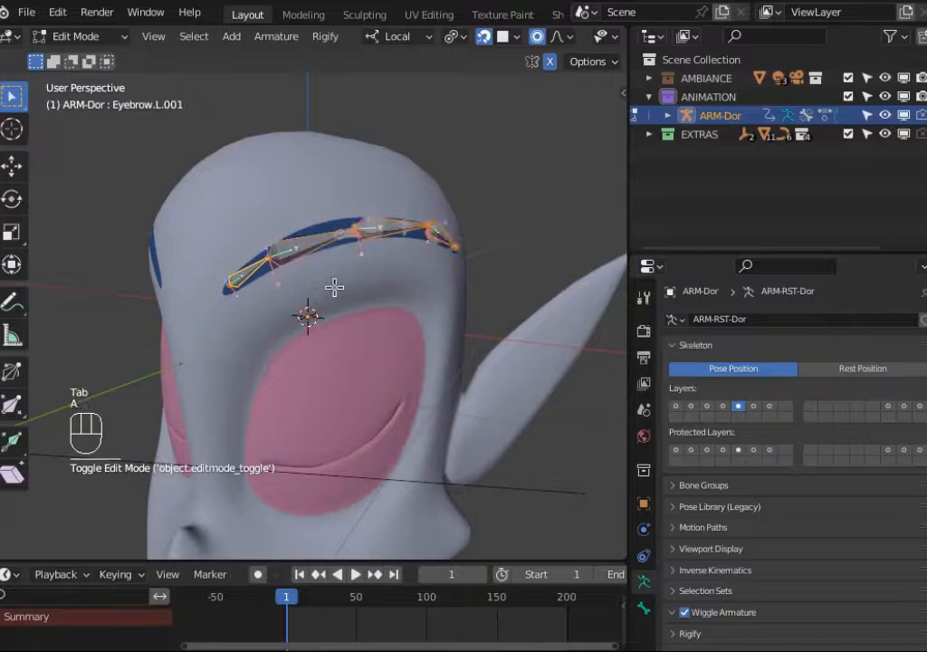
scroll(345, 283, "down", 2)
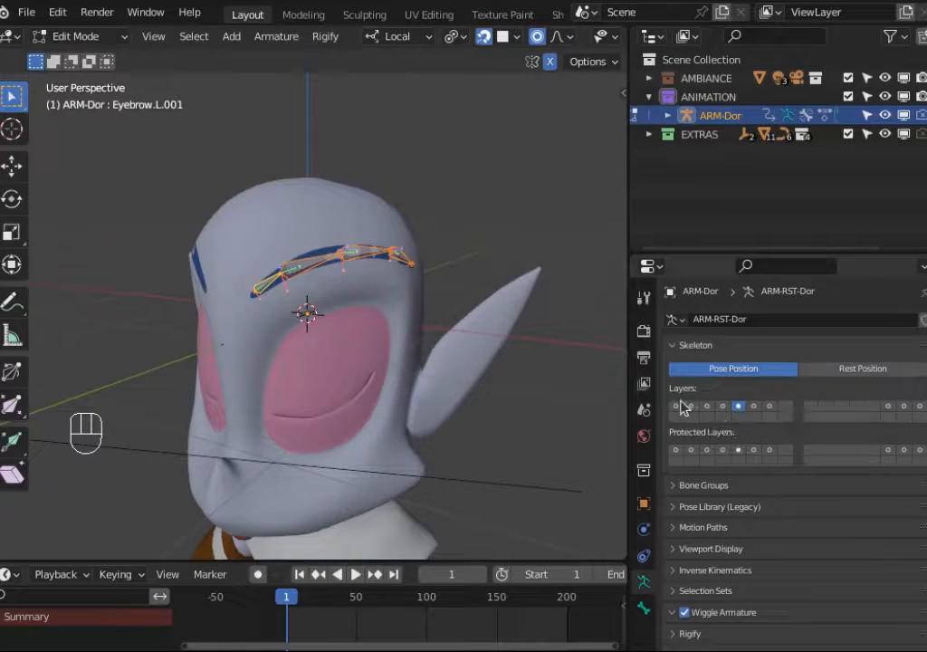
Step: Rename the armature object to 0_Original-Rig
double_click(712, 116)
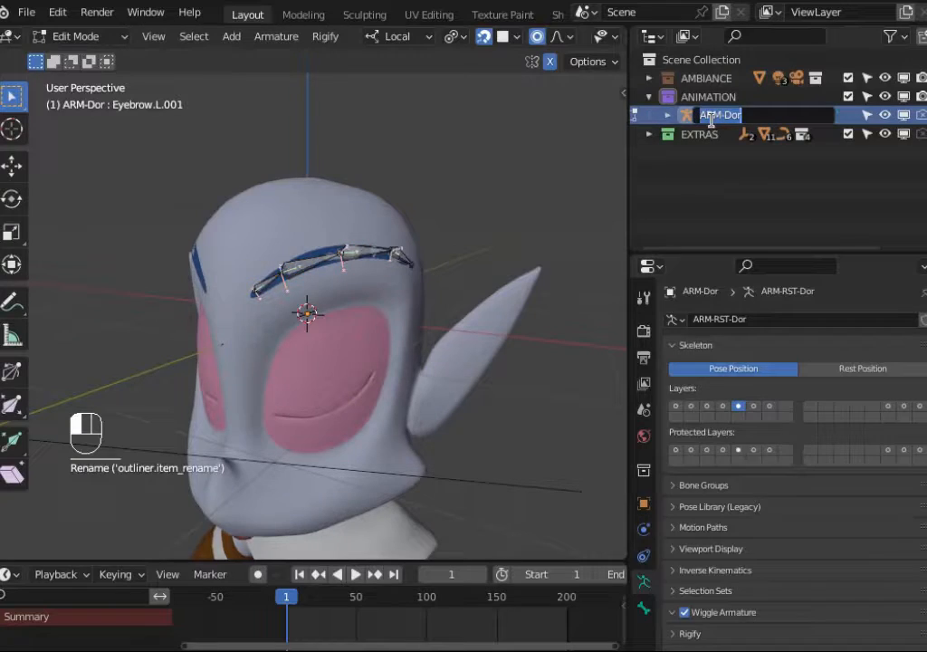
type("0_Original")
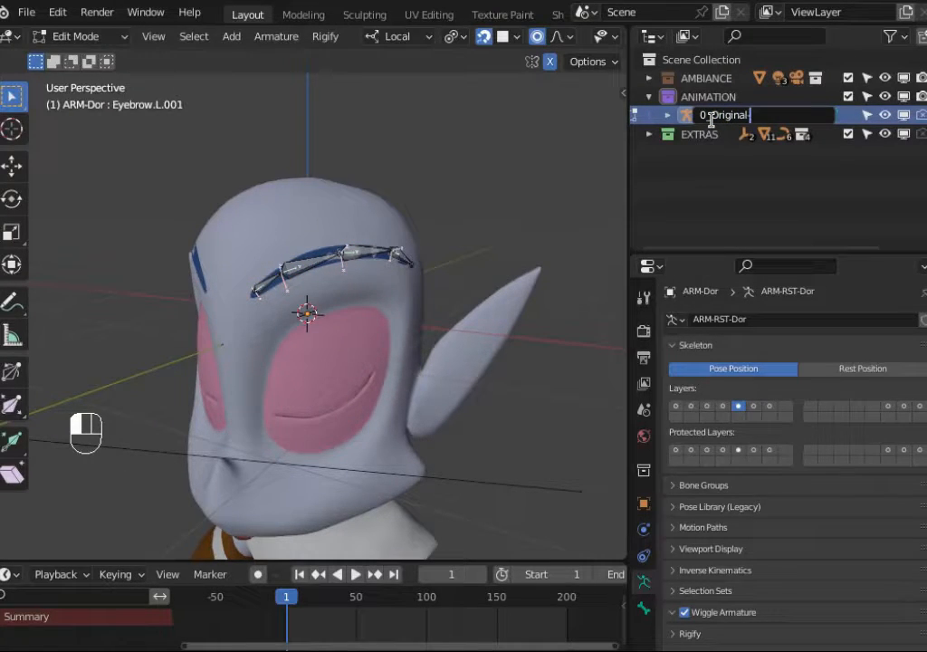
type("-Rig")
key("Return")
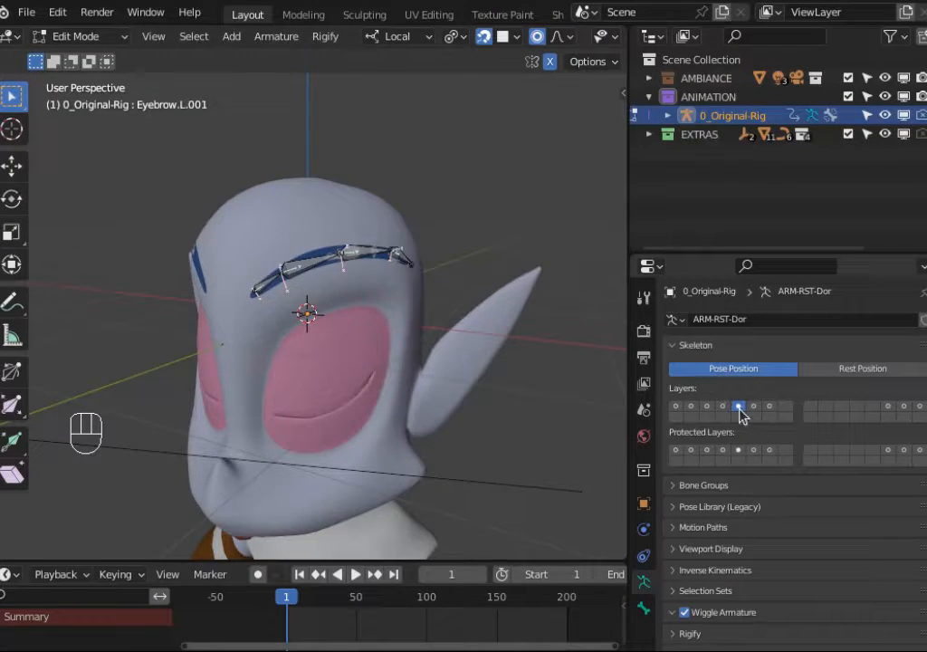
Step: Deselect all bones, toggle the active bone layer, and reveal all hidden bones of the armature
key("a")
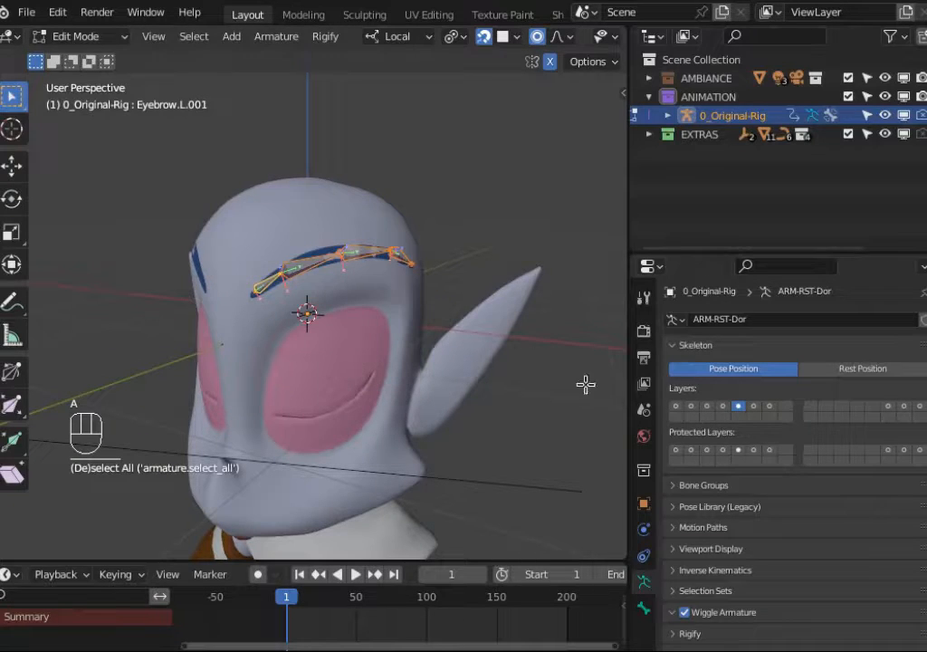
key("alt+a")
left_click(739, 407)
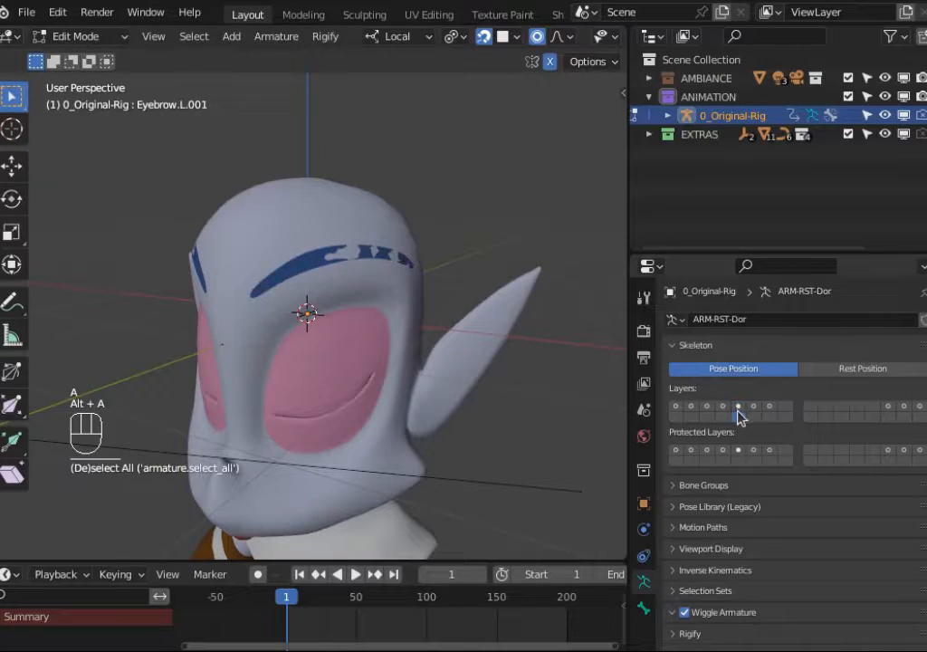
left_click(739, 407)
scroll(338, 346, "down", 5)
key("alt+h")
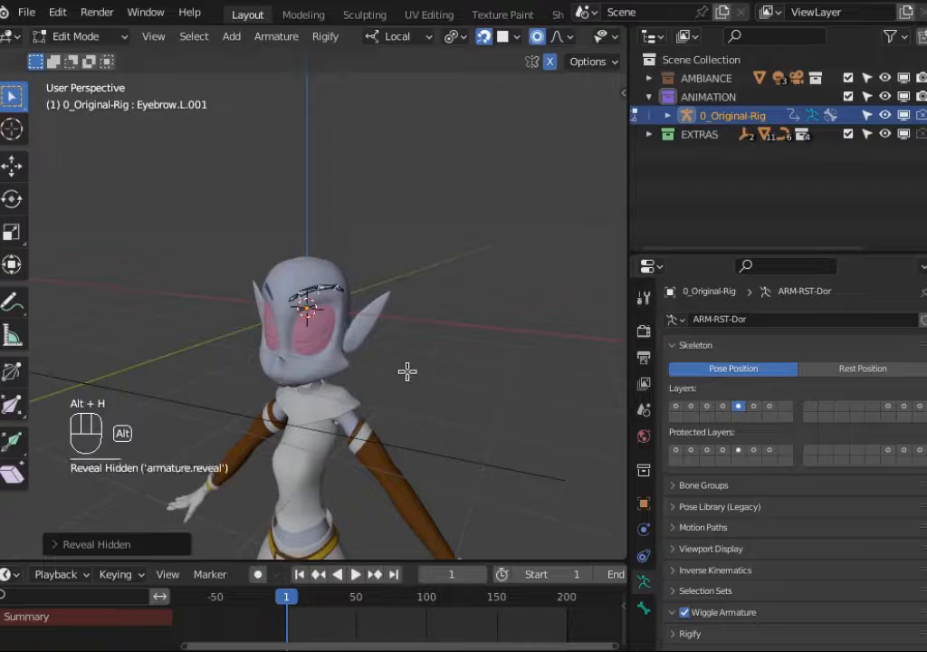
Step: Select all visible eyebrow bones and separate them into a new armature object
key("a")
scroll(356, 323, "up", 7)
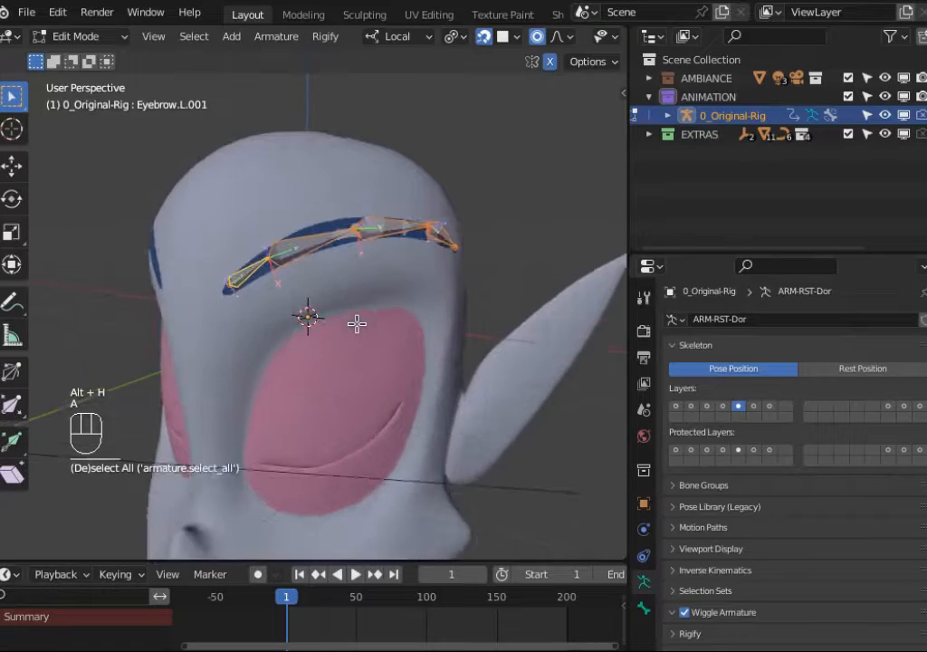
scroll(335, 274, "down", 2)
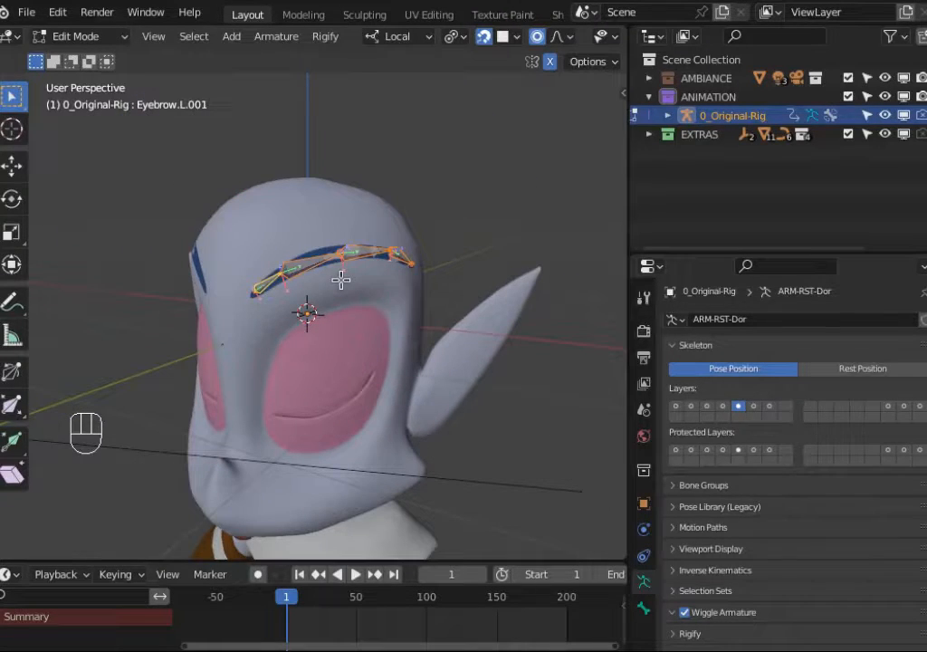
key("p")
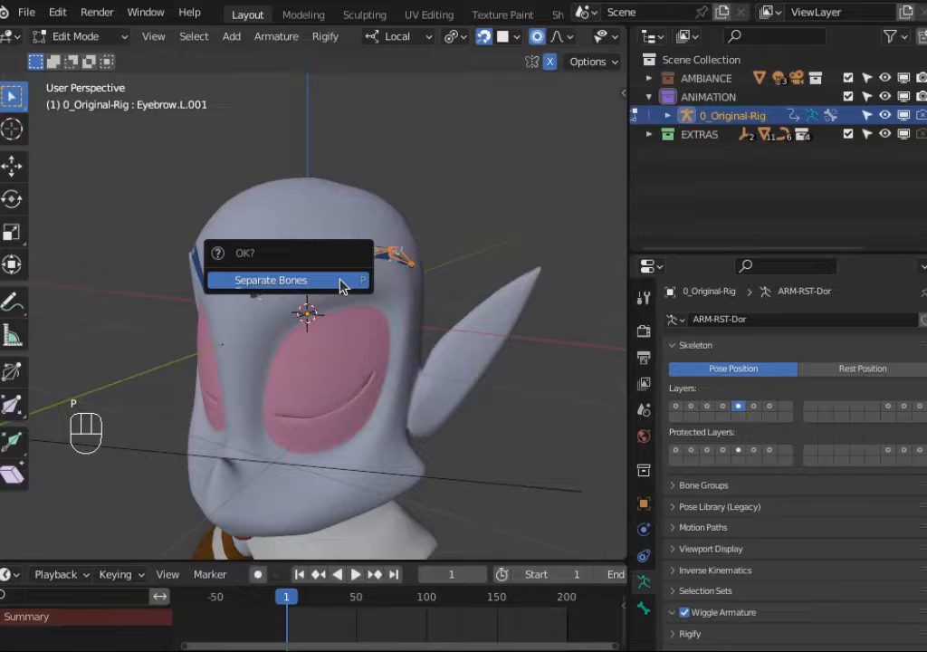
left_click(340, 283)
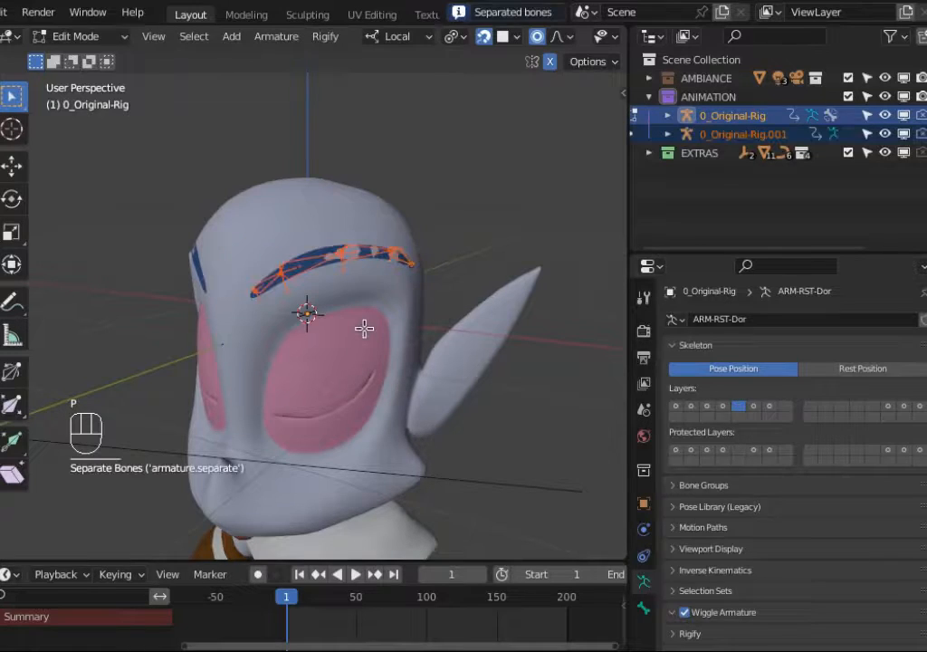
Step: Rename the separated eyebrow armature object to 2_Meta-Rig
double_click(729, 135)
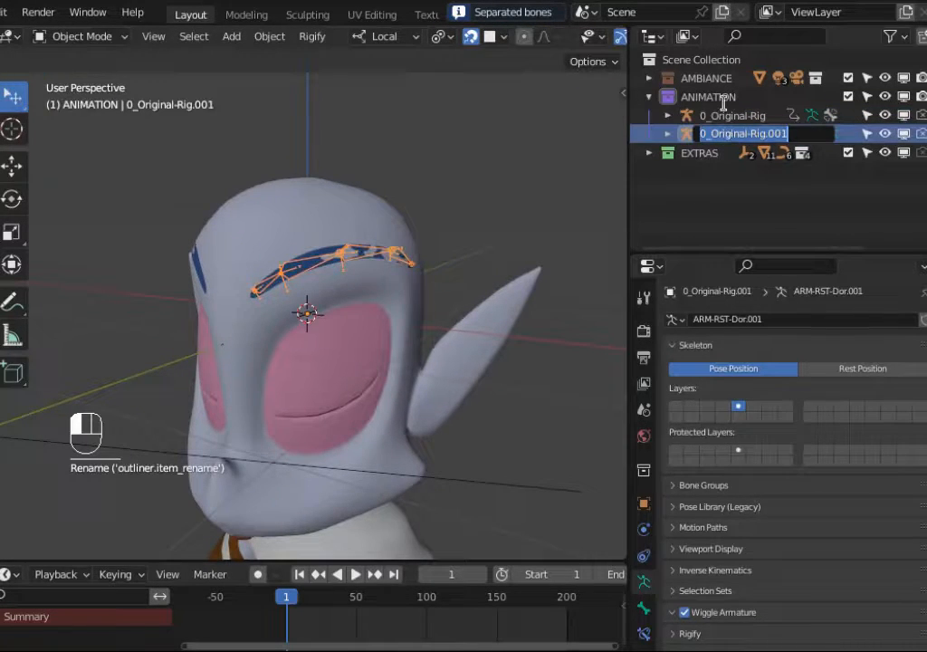
key("Home")
key("Delete")
key("Delete")
type("2_M")
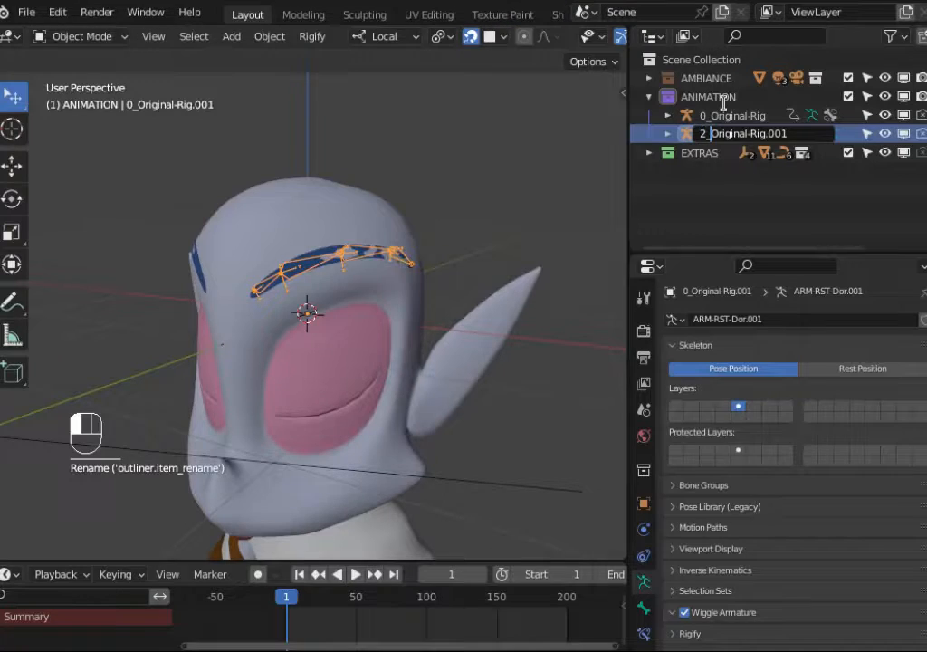
type("eta-Rig")
key("shift+End")
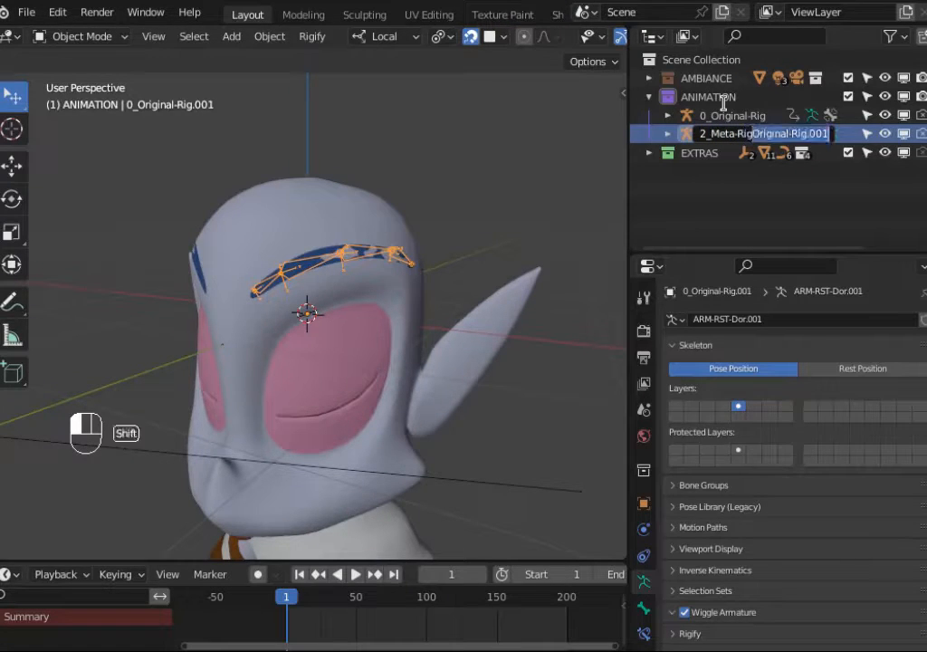
key("Delete")
key("Return")
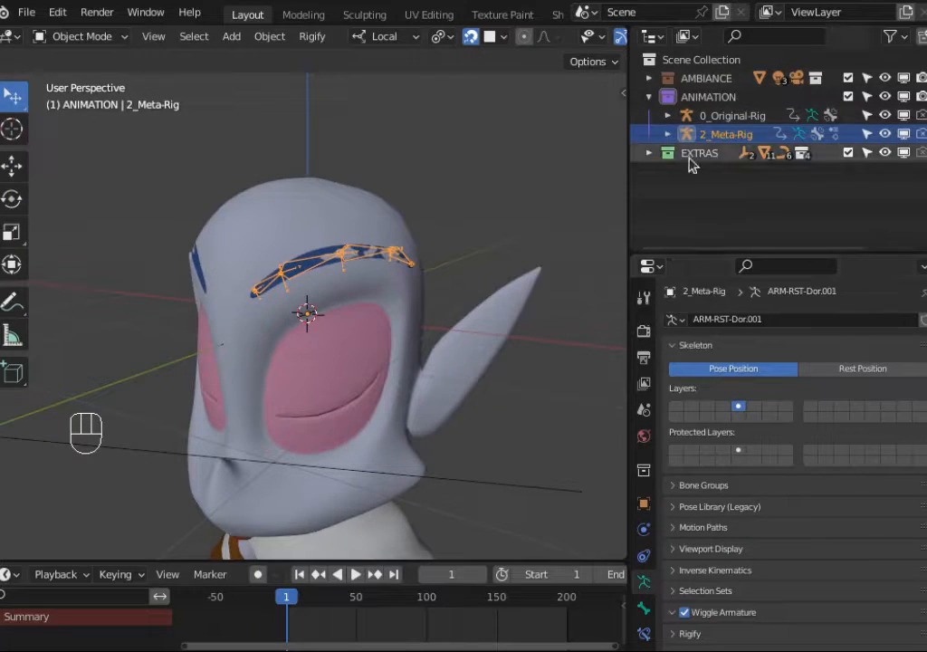
Step: Enter Pose Mode on 2_Meta-Rig and inspect the Rigify Type settings of the Eyebrow.L.001 bone
left_click(724, 116)
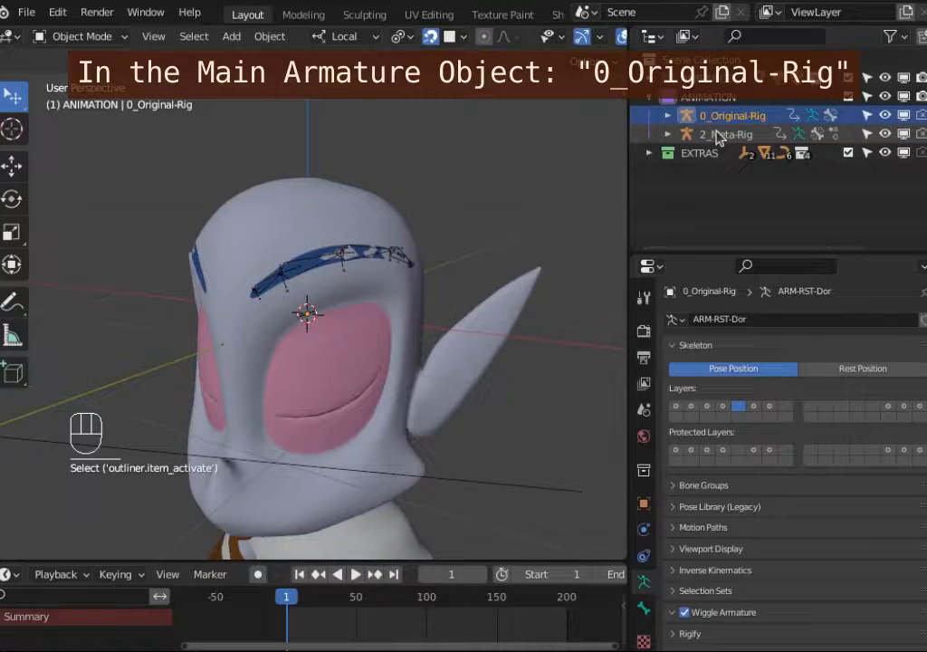
left_click(718, 135)
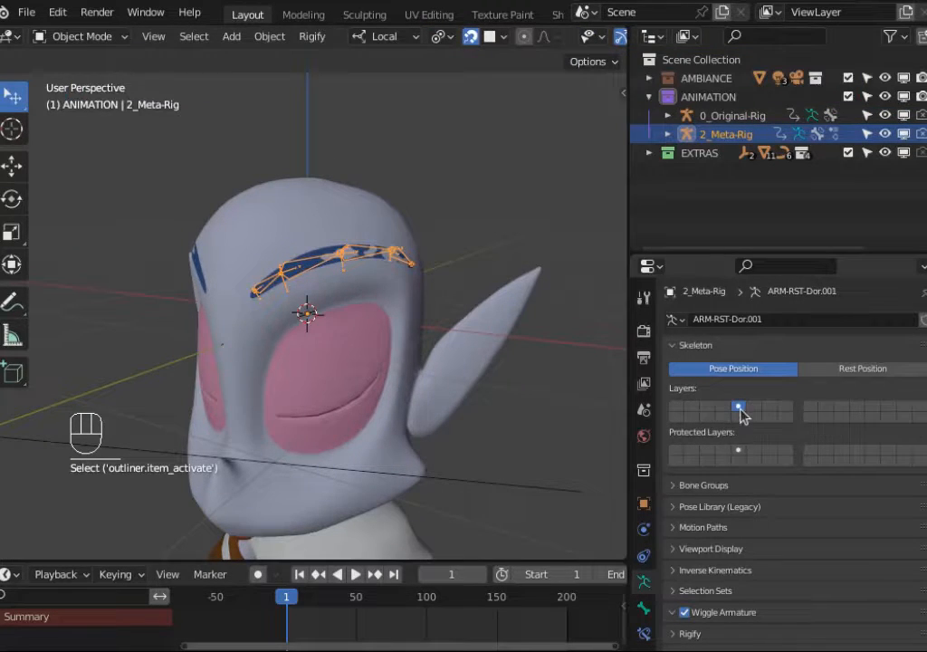
left_click(334, 256)
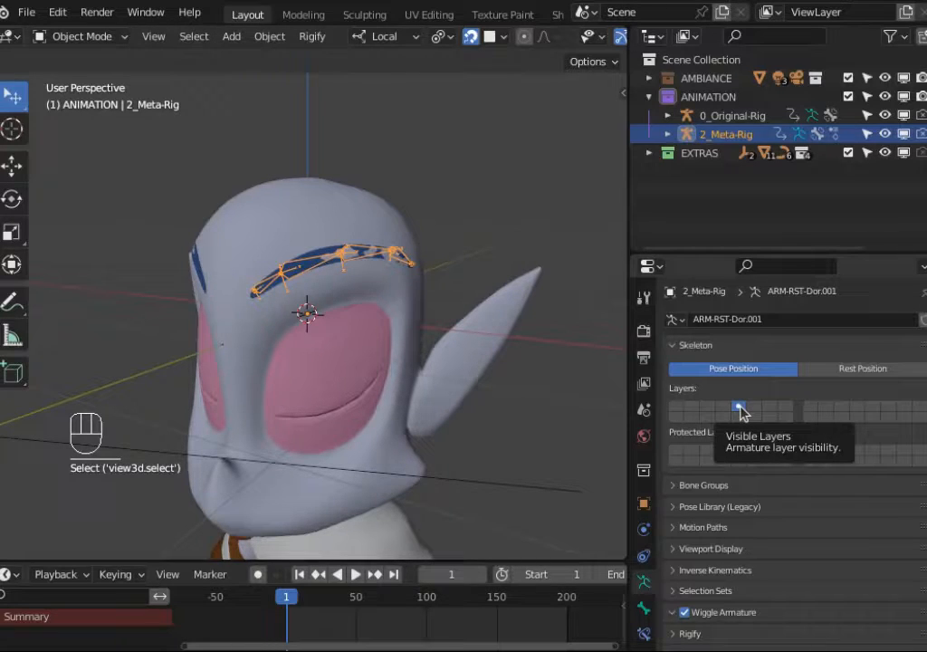
key("Tab")
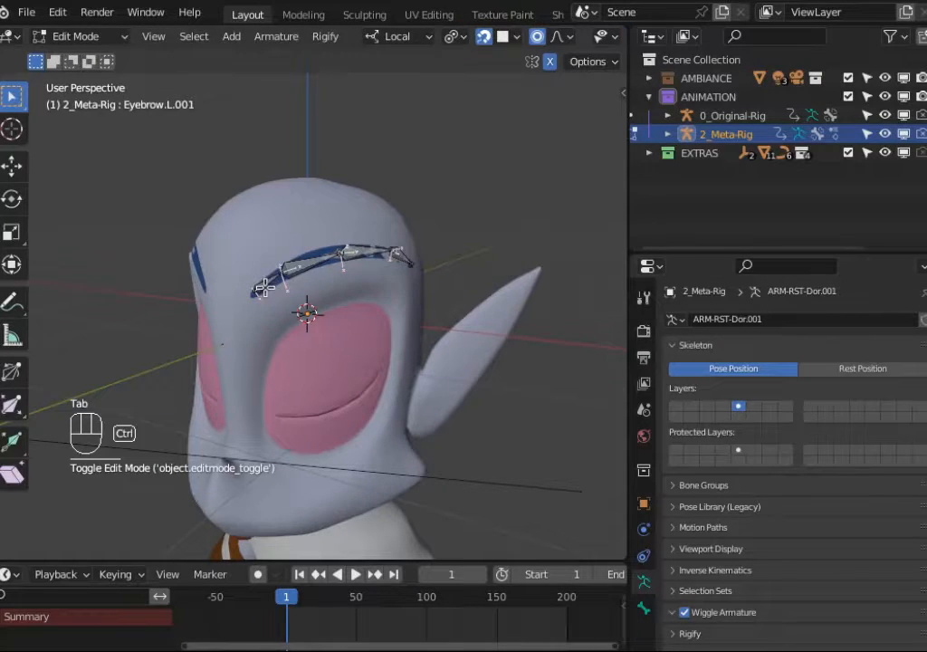
key("ctrl+Tab")
left_click(264, 285)
left_click(644, 608)
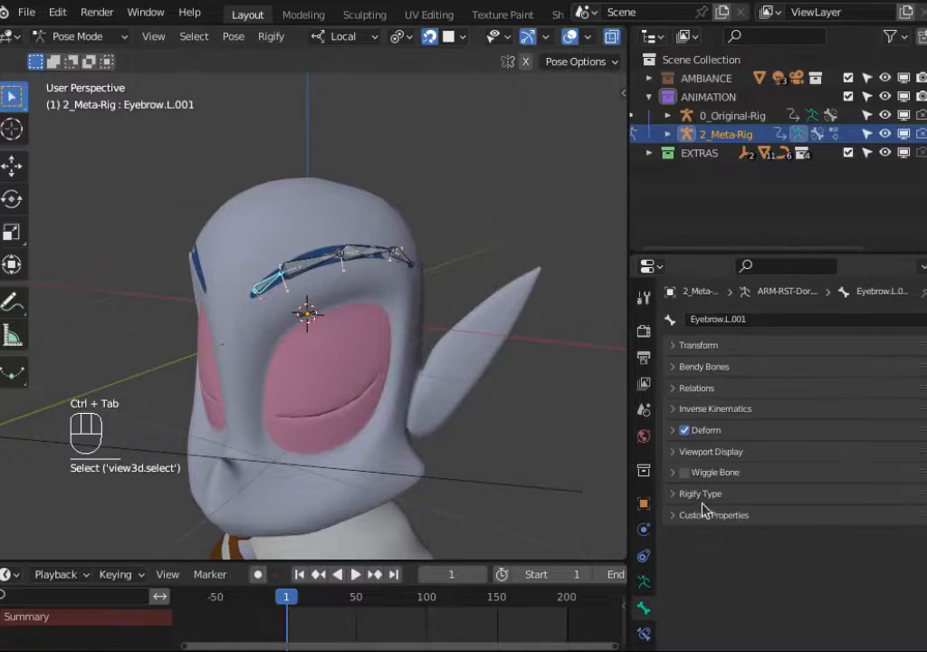
left_click(681, 494)
scroll(785, 509, "down", 1)
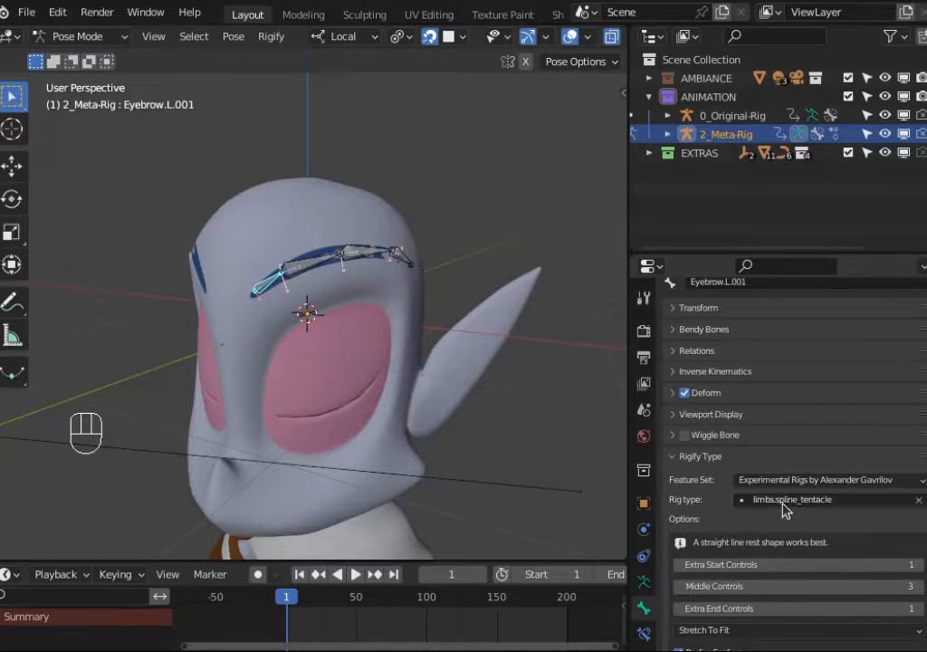
left_click(683, 457)
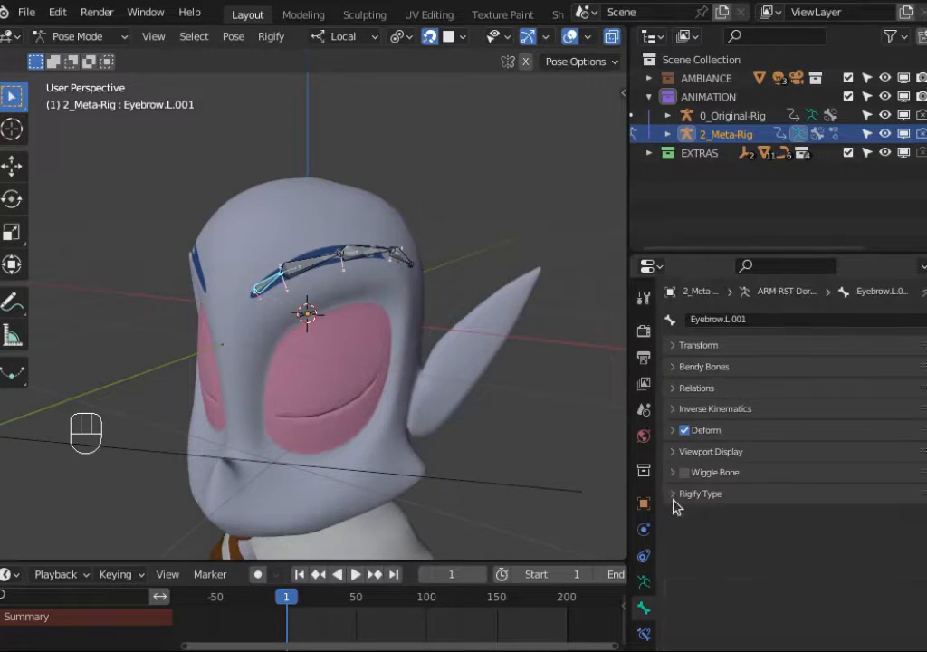
Step: Return to Object Mode and generate a Rigify rig from the 2_Meta-Rig armature
key("ctrl+Tab")
left_click(644, 583)
scroll(707, 535, "down", 1)
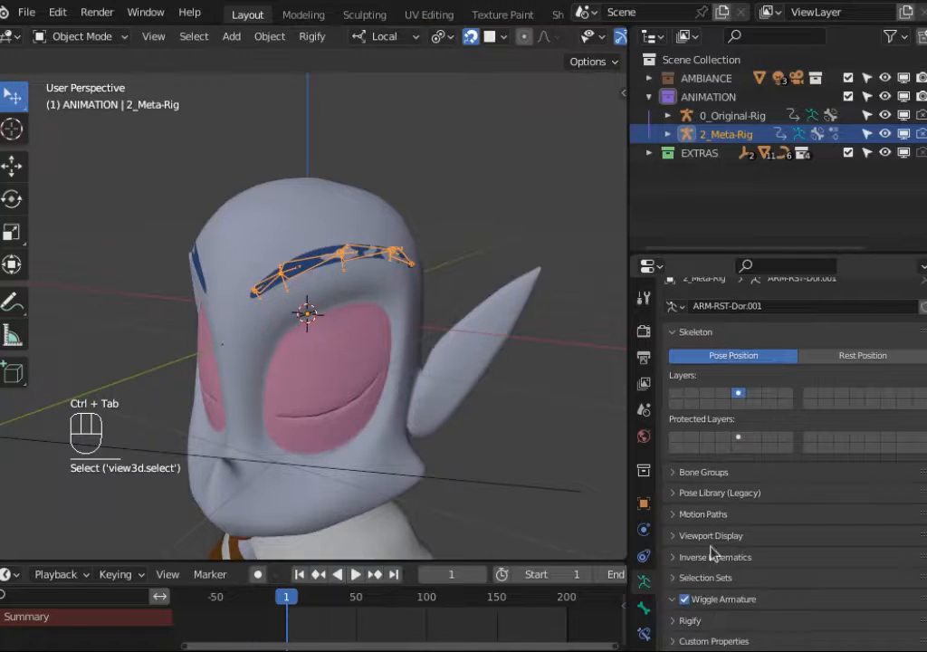
left_click(689, 623)
scroll(741, 559, "down", 3)
left_click(779, 555)
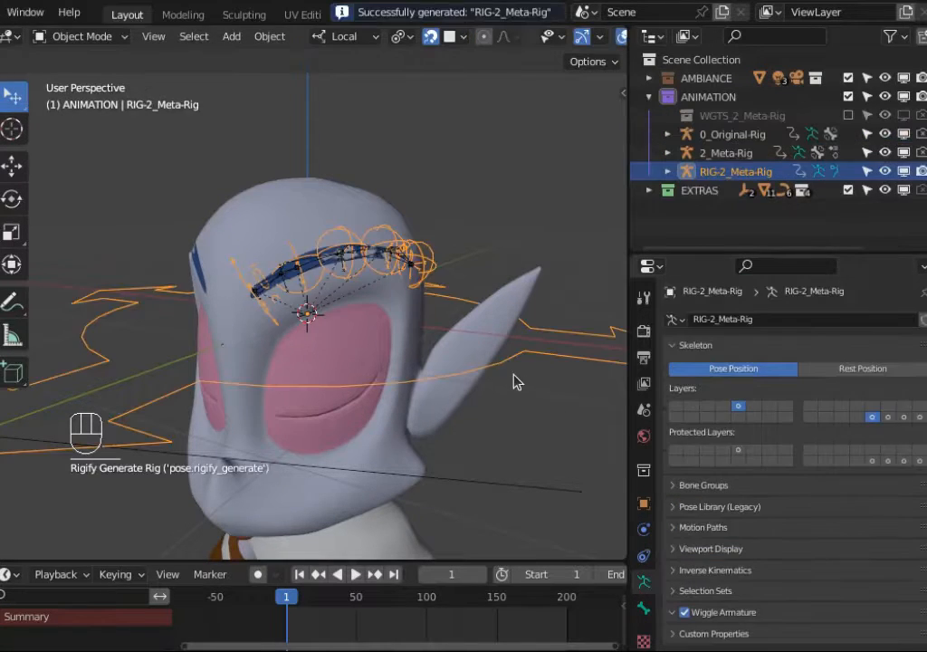
Step: Rename the generated RIG-2_Meta-Rig armature object to 1-Generated-Rig
scroll(453, 344, "down", 3)
double_click(717, 170)
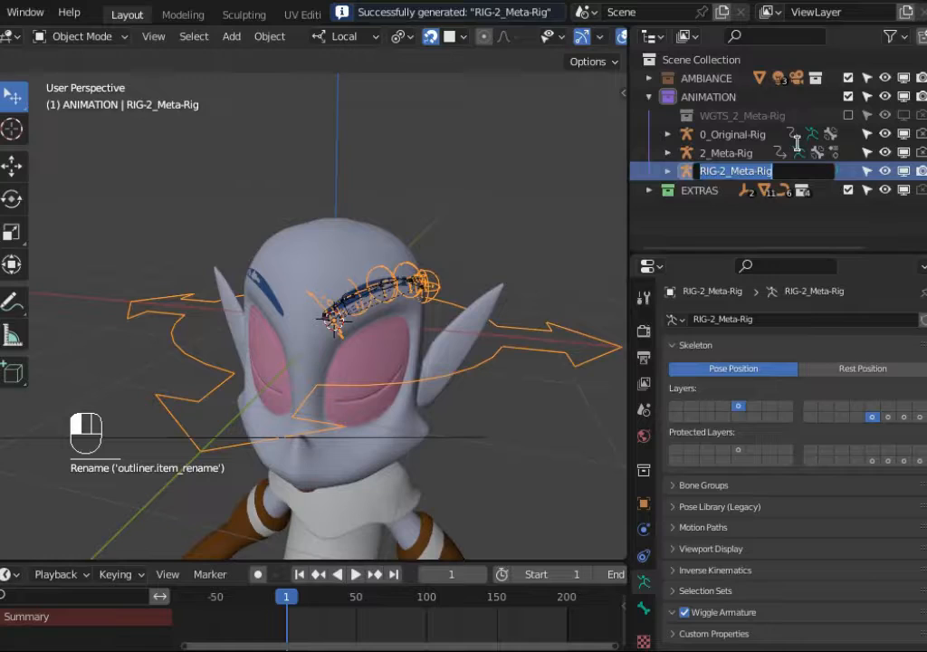
key("Home")
type("1-Generated")
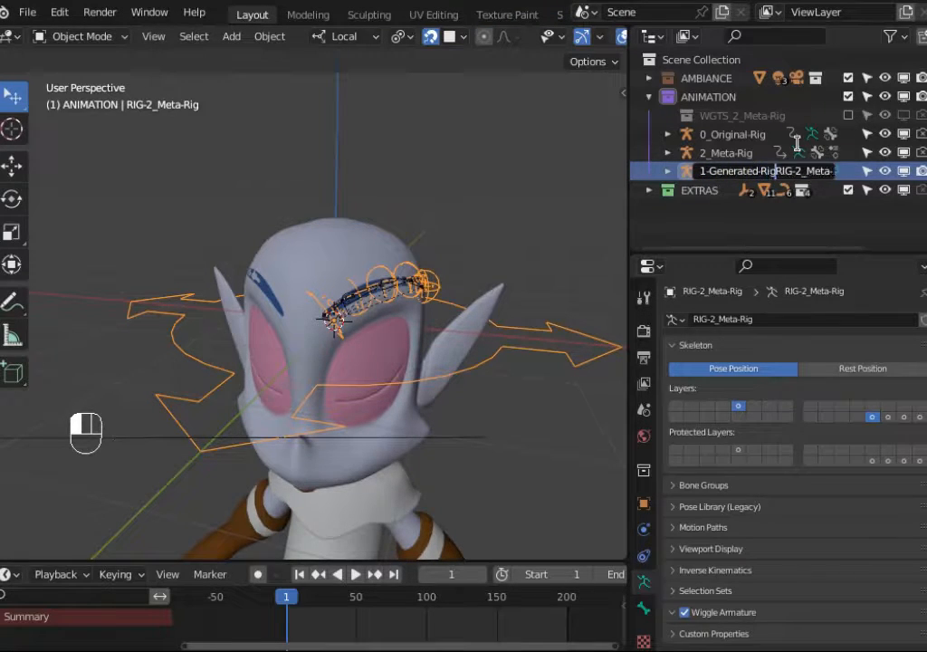
key("Delete")
key("Delete")
key("Delete")
key("Delete")
key("Delete")
key("Delete")
key("Delete")
key("Delete")
key("Delete")
key("Delete")
key("Return")
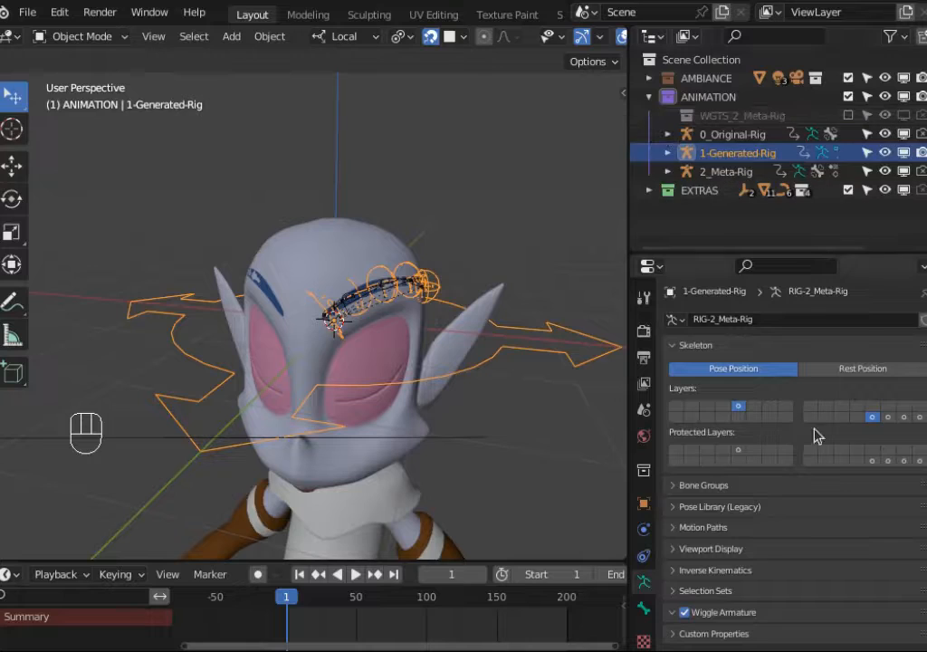
Step: Try enabling additional bone layers on the 1-Generated-Rig armature
left_click(714, 151)
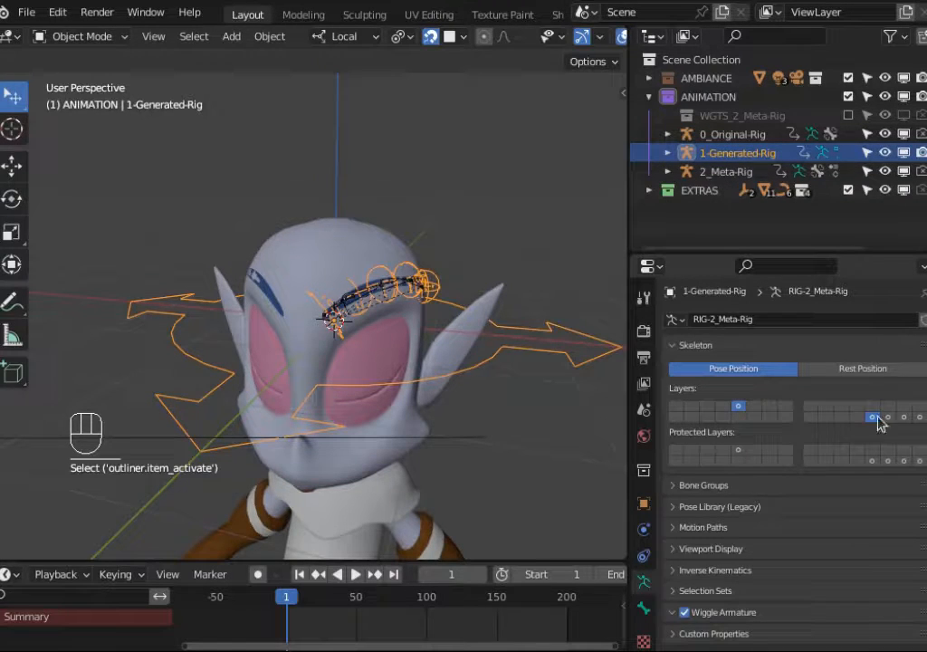
left_click_drag(886, 418, 919, 415, "shift")
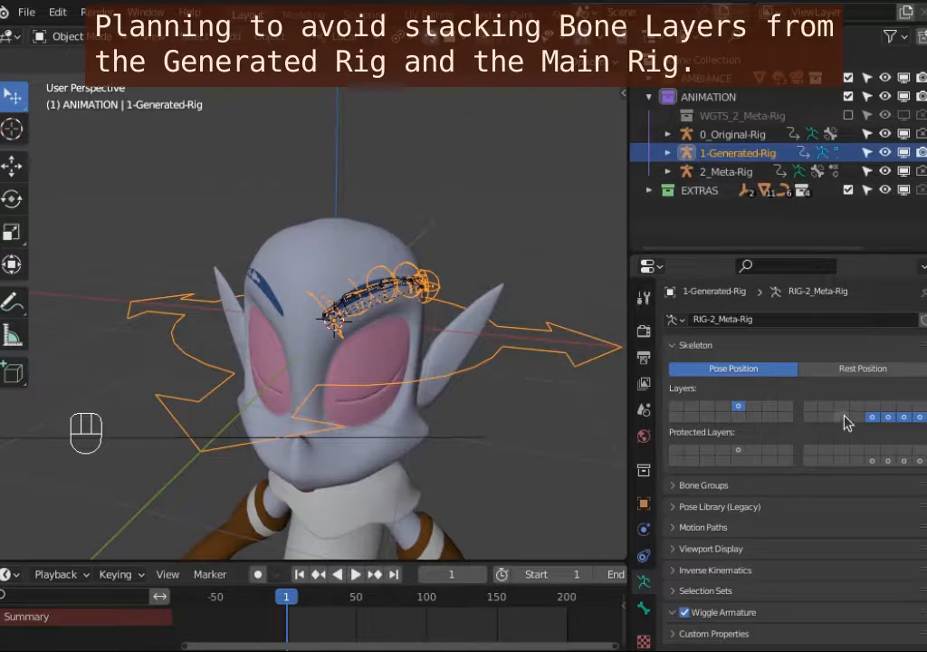
key("alt+a")
Step: Try enabling matching bone layers on the 0_Original-Rig armature
left_click(735, 134)
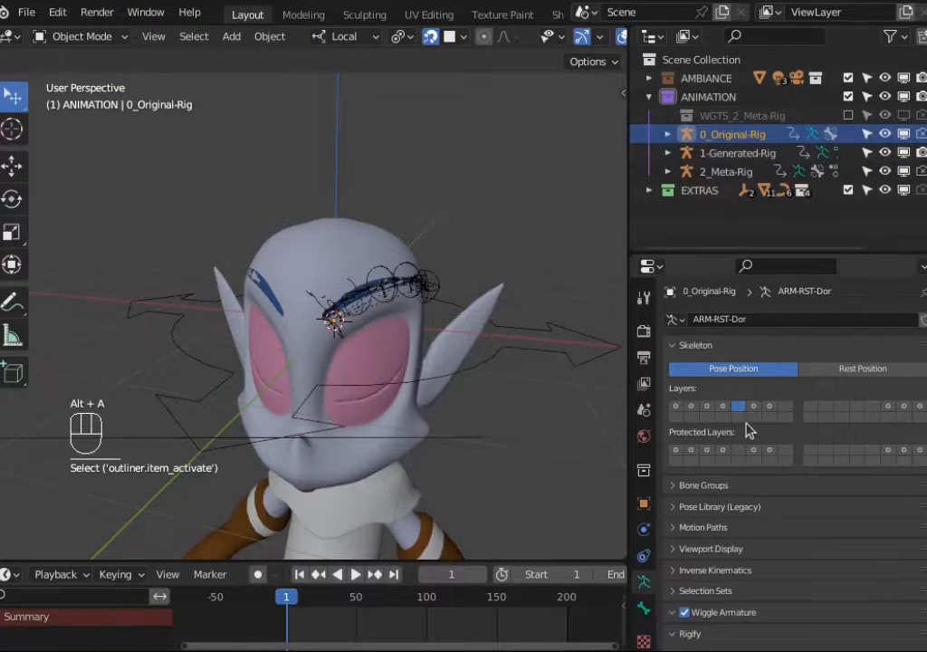
key("Tab")
key("Tab")
key("Tab")
key("Tab")
key("shift")
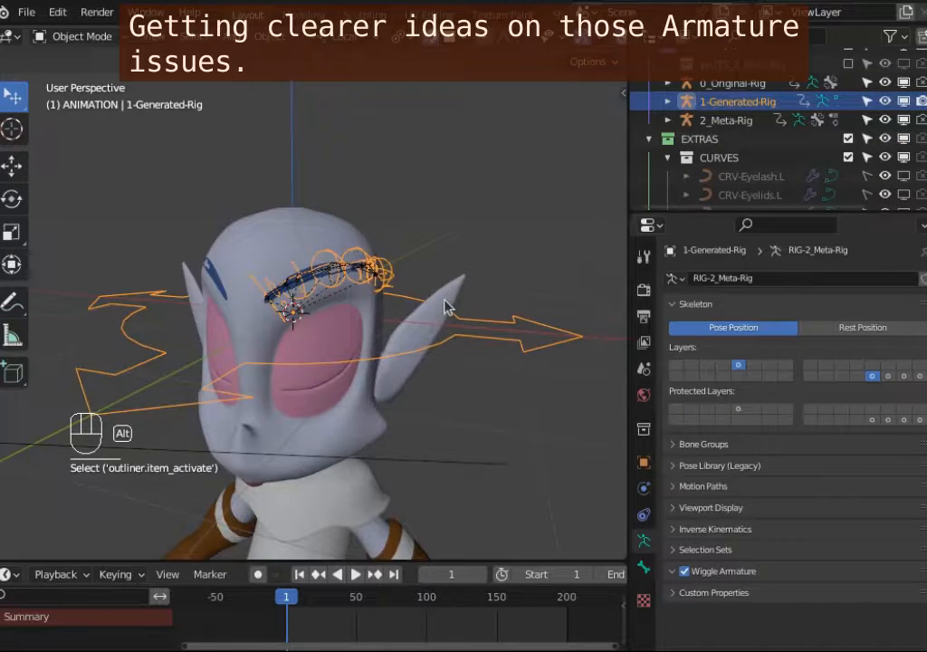
key("alt+a")
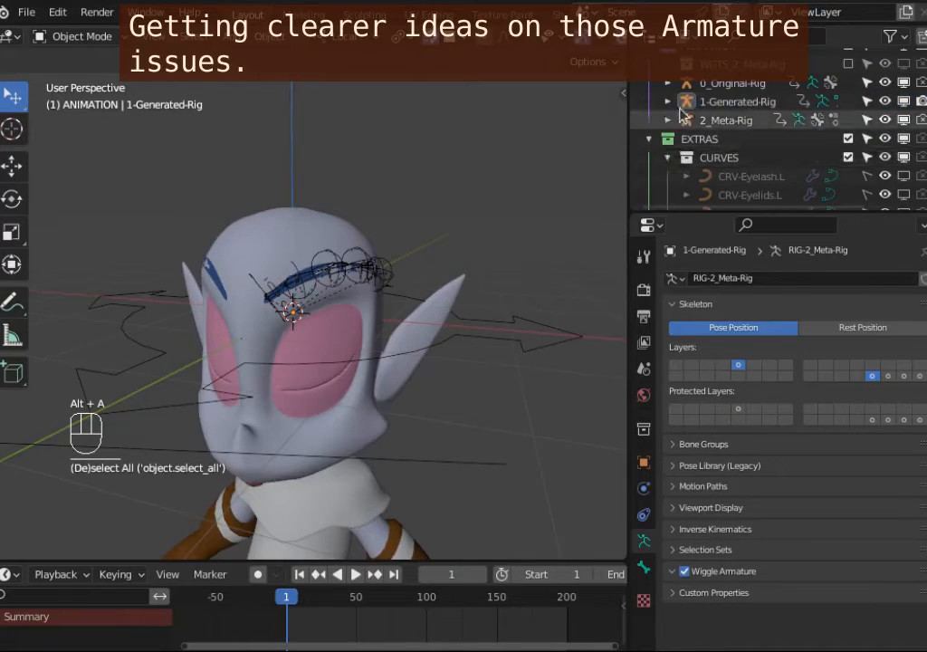
Step: Compare the armature settings of 1-Generated-Rig, 2_Meta-Rig and 0_Original-Rig by switching between them
left_click(675, 101)
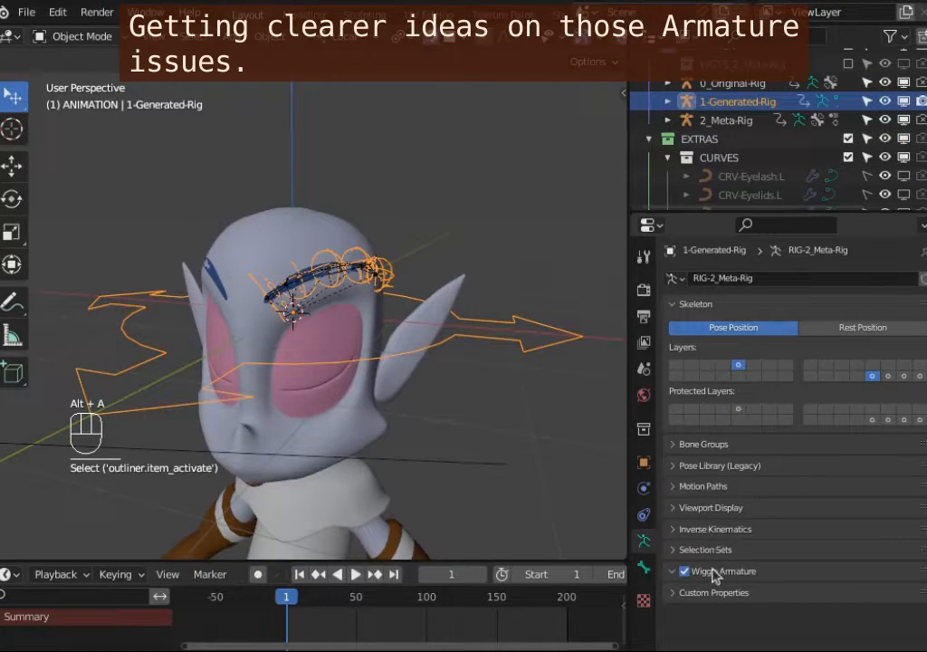
left_click(738, 103)
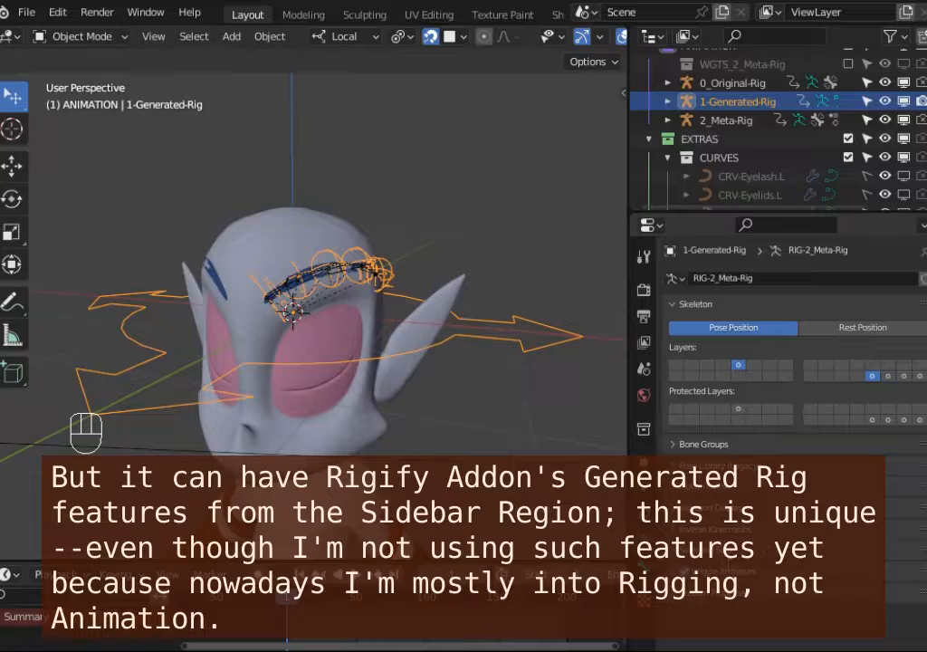
left_click(738, 119)
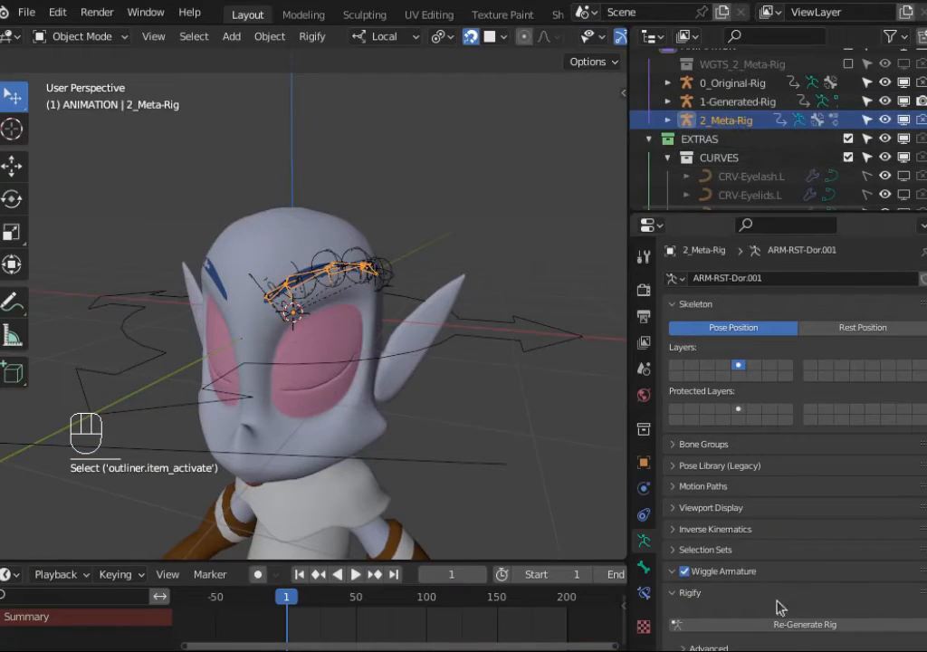
left_click(721, 102)
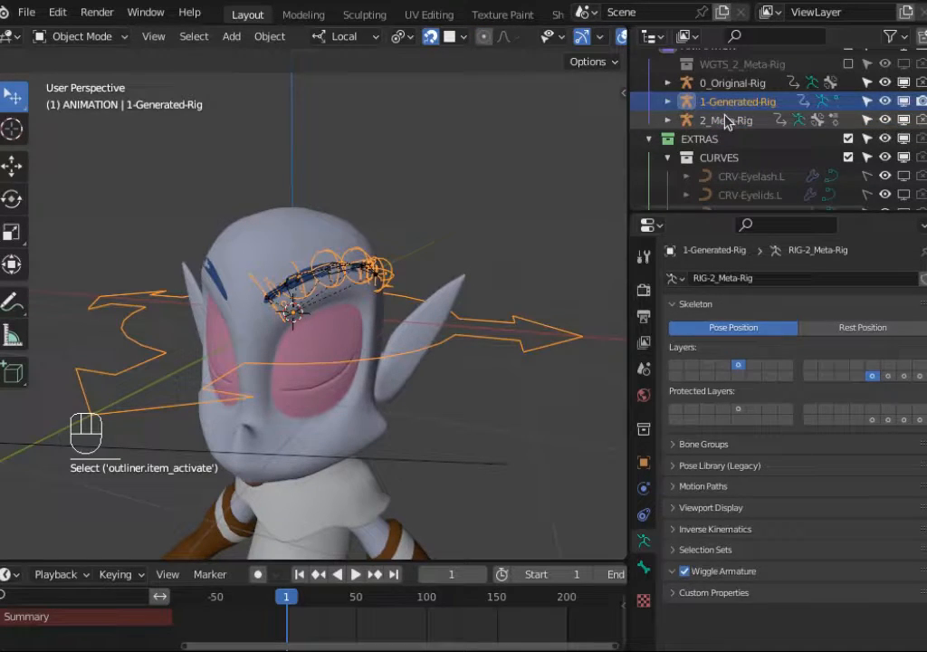
left_click(728, 120)
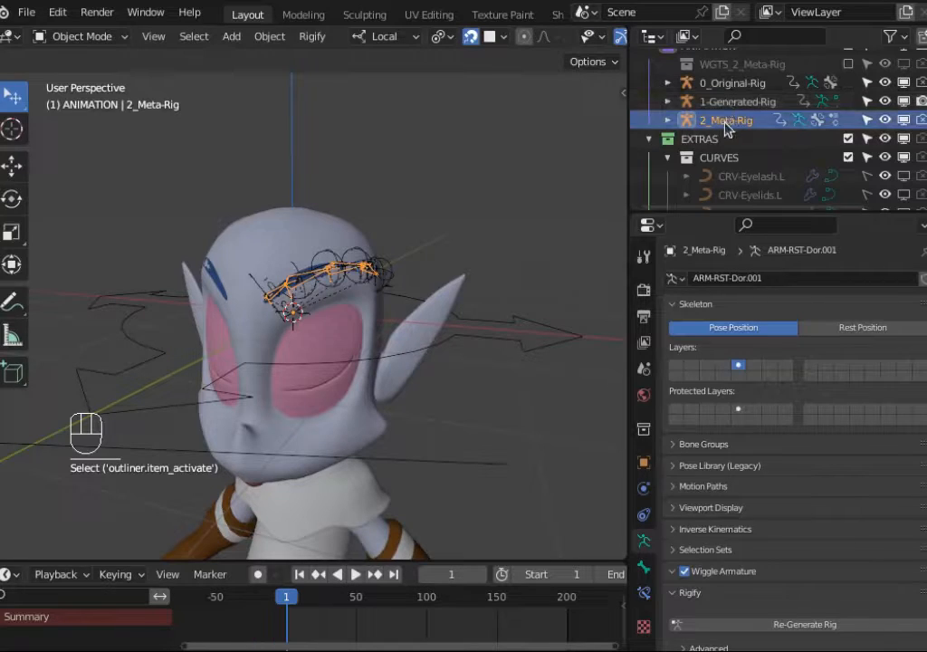
left_click(728, 103)
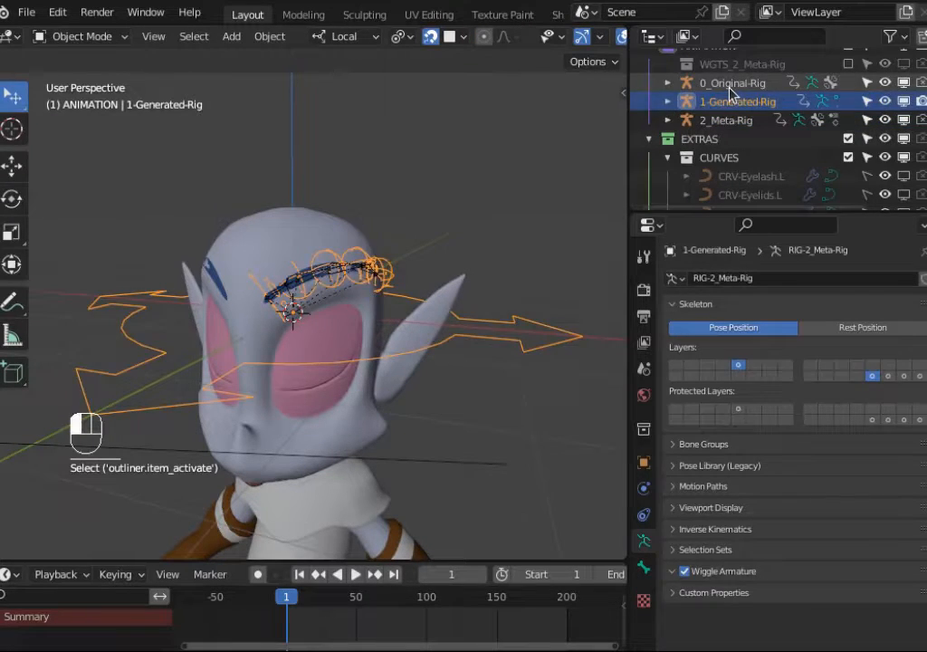
left_click(731, 87)
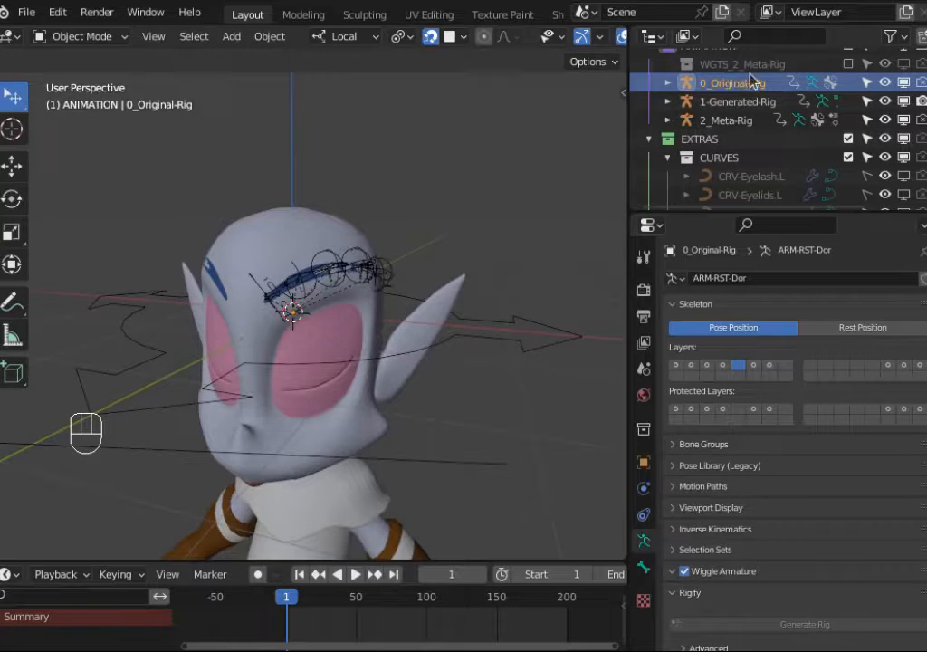
left_click(749, 102)
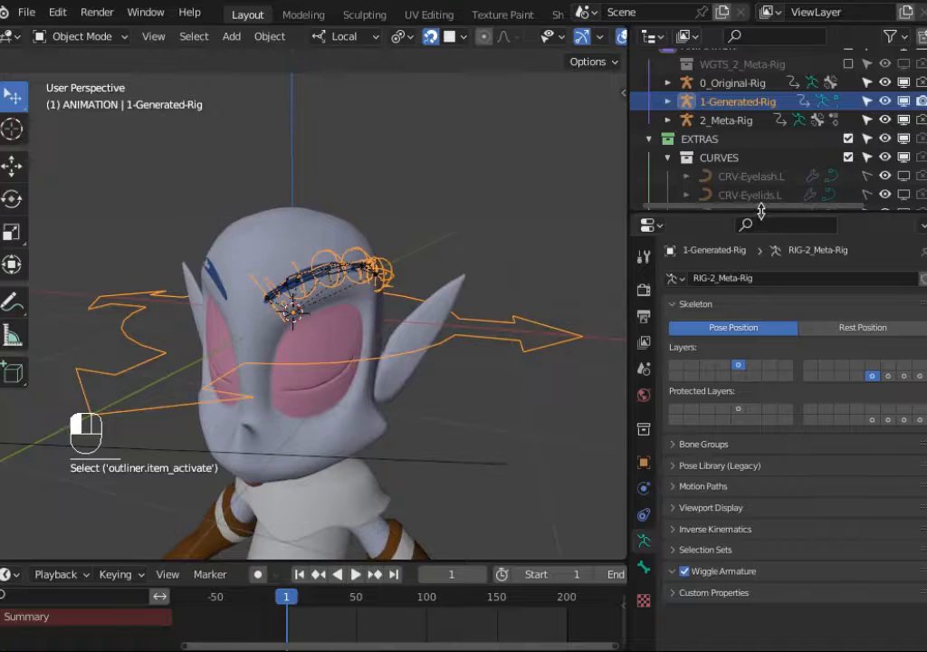
Step: Enlarge the outliner and compare the 0_Original-Rig and 1-Generated-Rig armatures' bone layers
left_click_drag(761, 211, 761, 251)
middle_click_drag(419, 269, 425, 275, "shift")
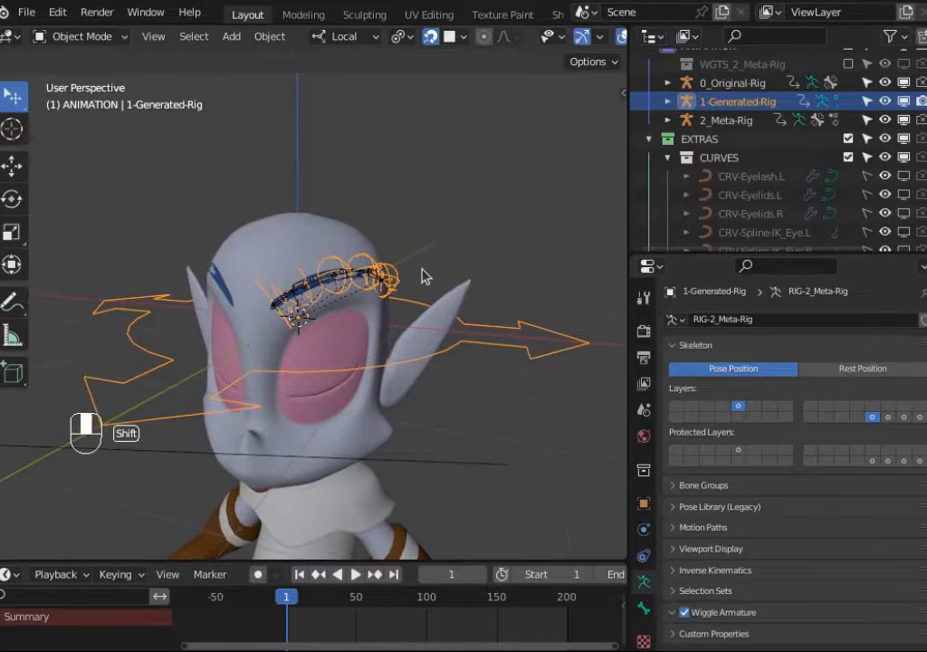
left_click(724, 88, "shift")
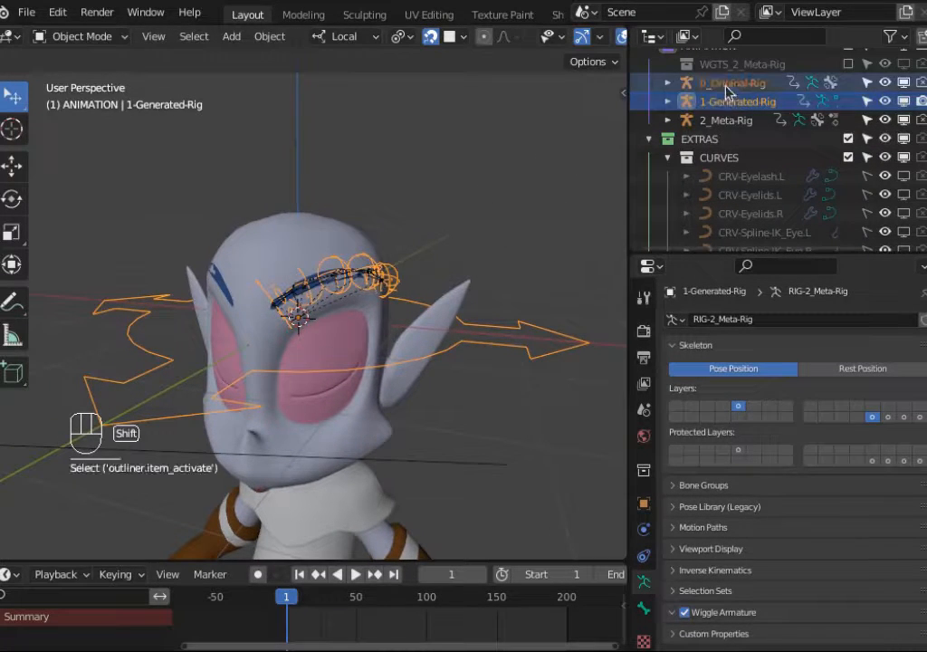
left_click(731, 90)
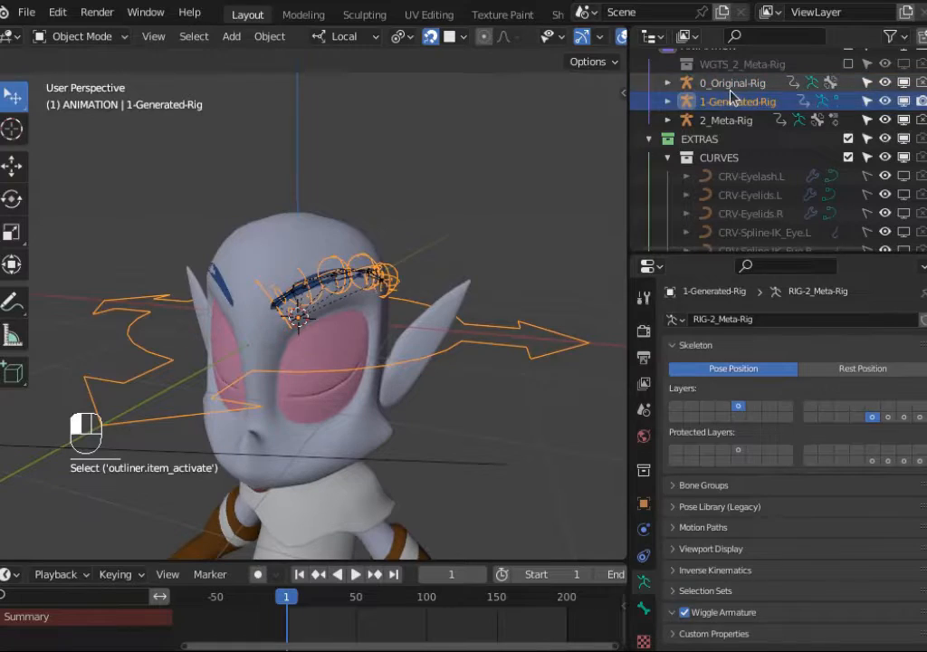
left_click(729, 106)
left_click(729, 85)
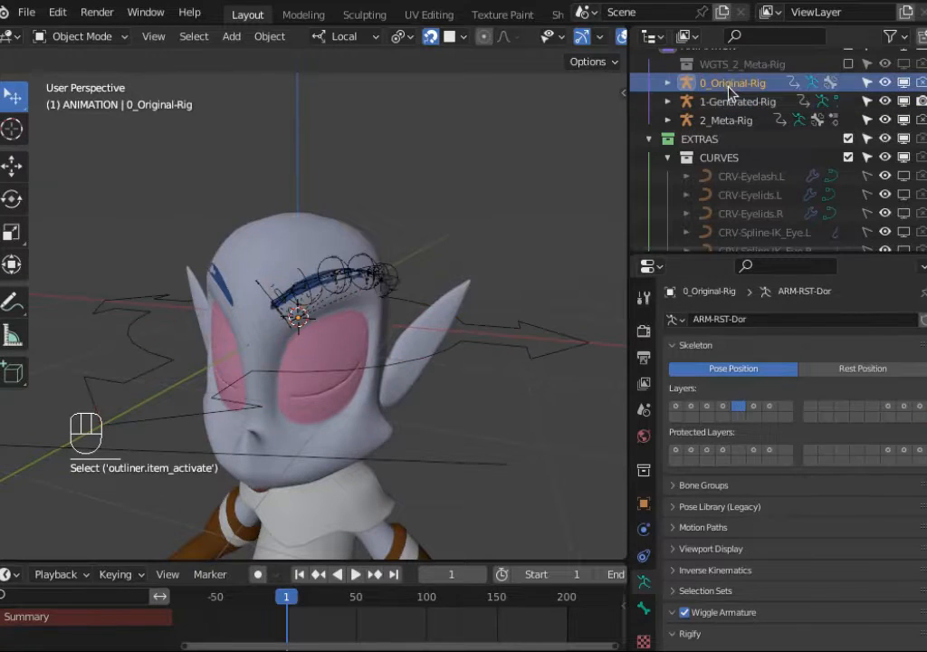
left_click(731, 101, "shift")
left_click(732, 101)
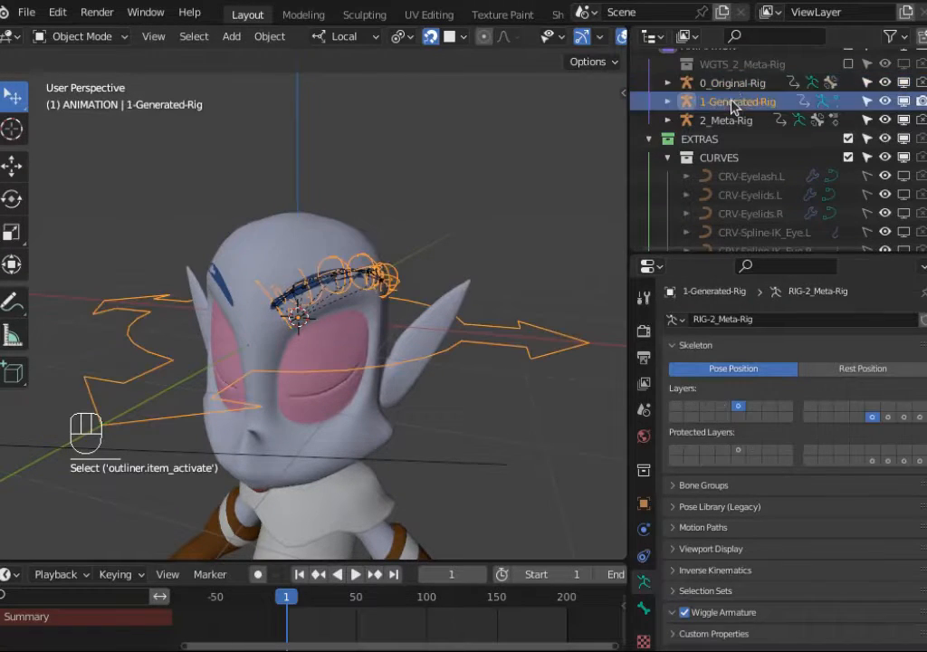
left_click(732, 84)
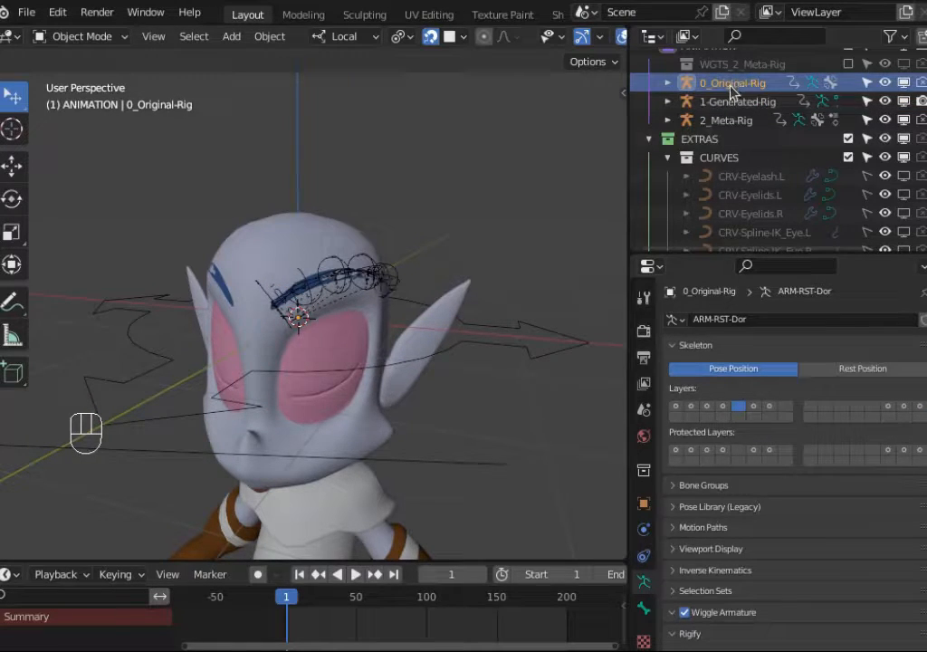
Step: Try selecting the 1-Generated-Rig and 0_Original-Rig armatures together from the outliner and the viewport
left_click(725, 101)
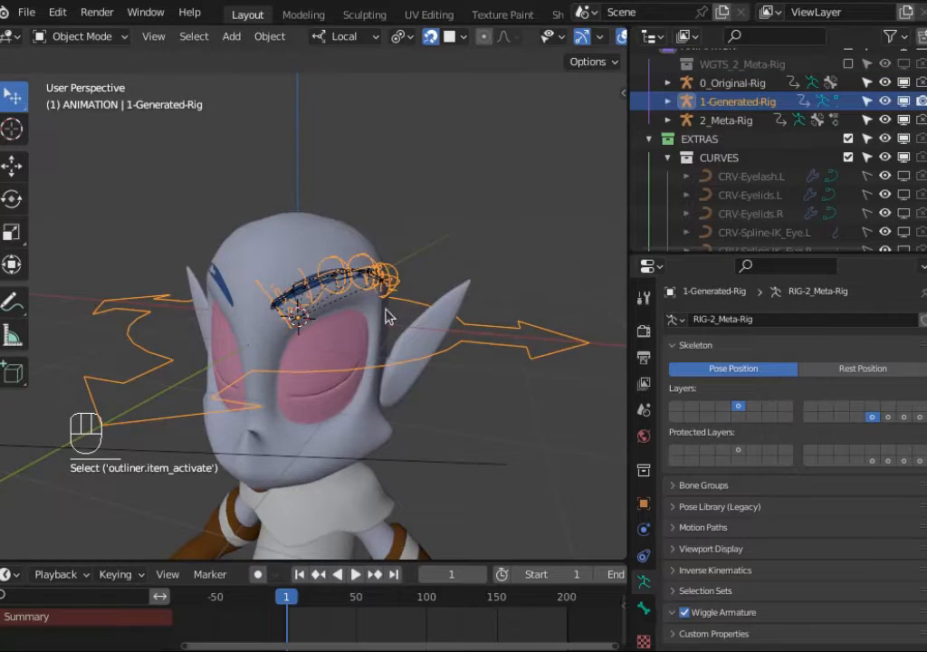
scroll(389, 308, "up", 2)
middle_click_drag(433, 284, 378, 309)
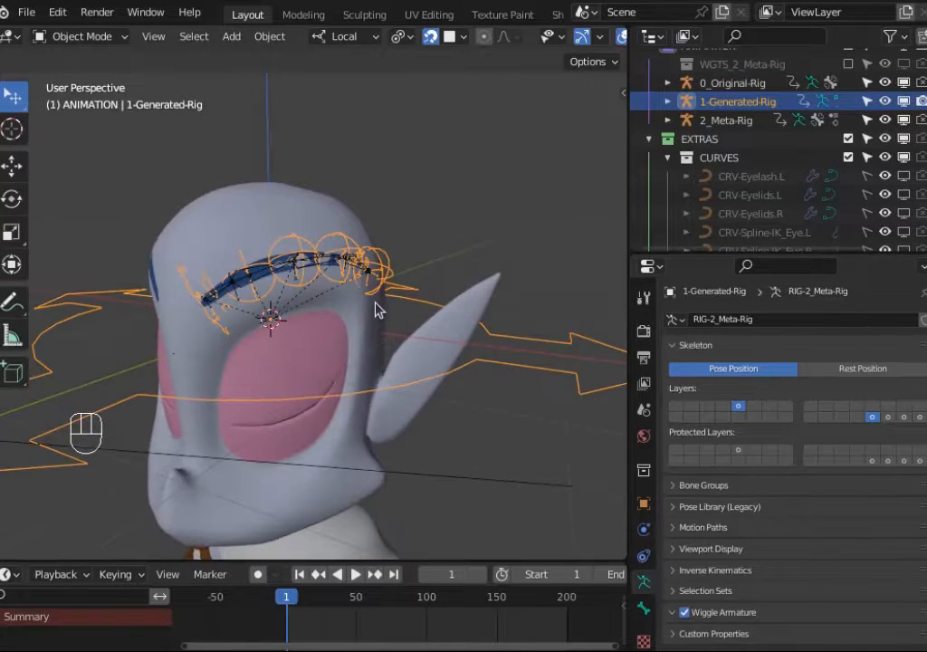
scroll(392, 292, "down", 2)
left_click(728, 86, "shift")
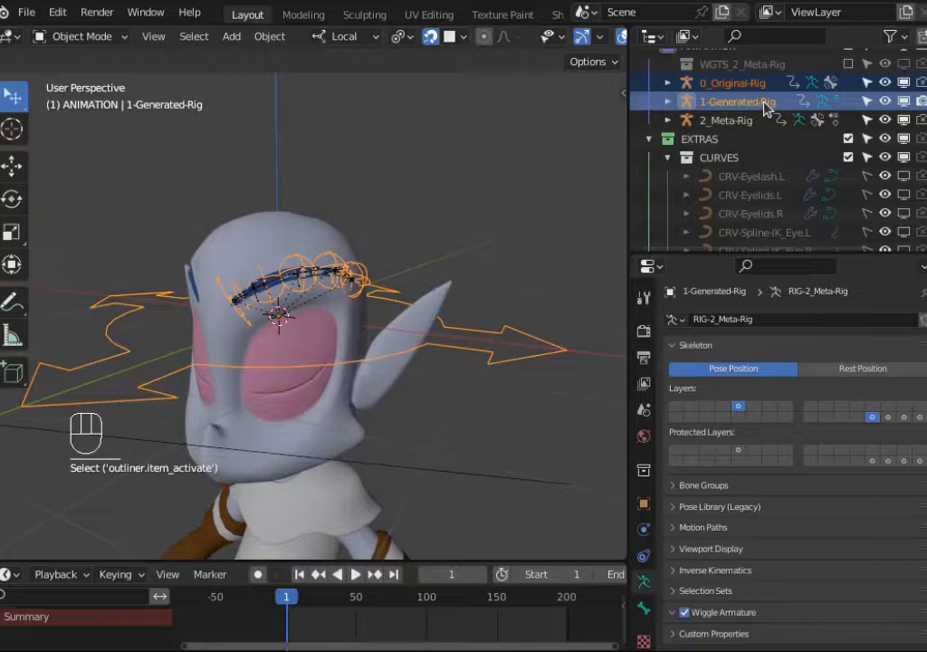
key("alt+a")
left_click(746, 104)
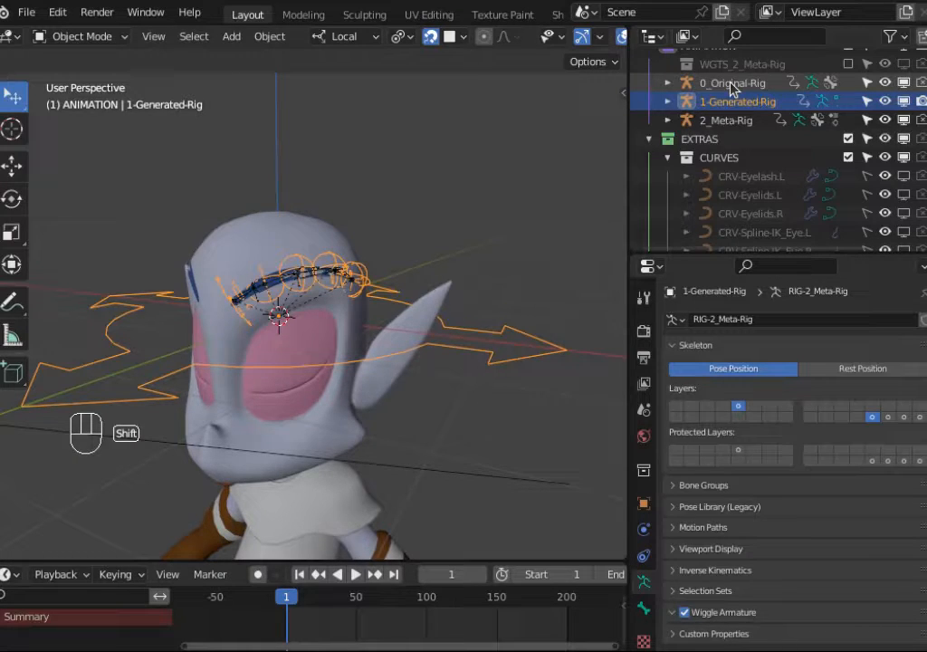
left_click(733, 86, "shift")
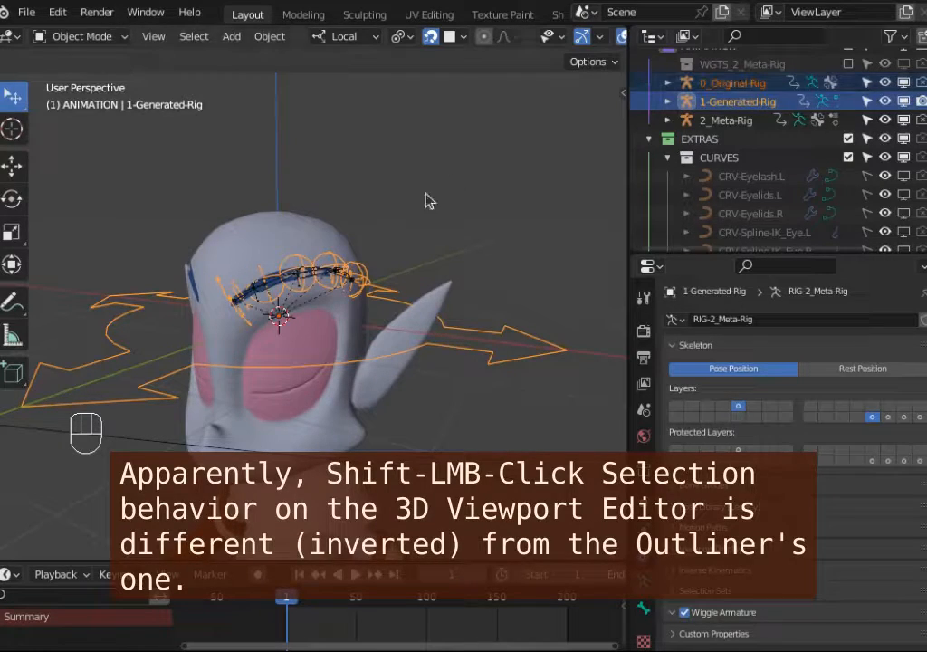
left_click(306, 269, "shift")
middle_click_drag(306, 269, 362, 284)
middle_click_drag(262, 306, 286, 307, "shift")
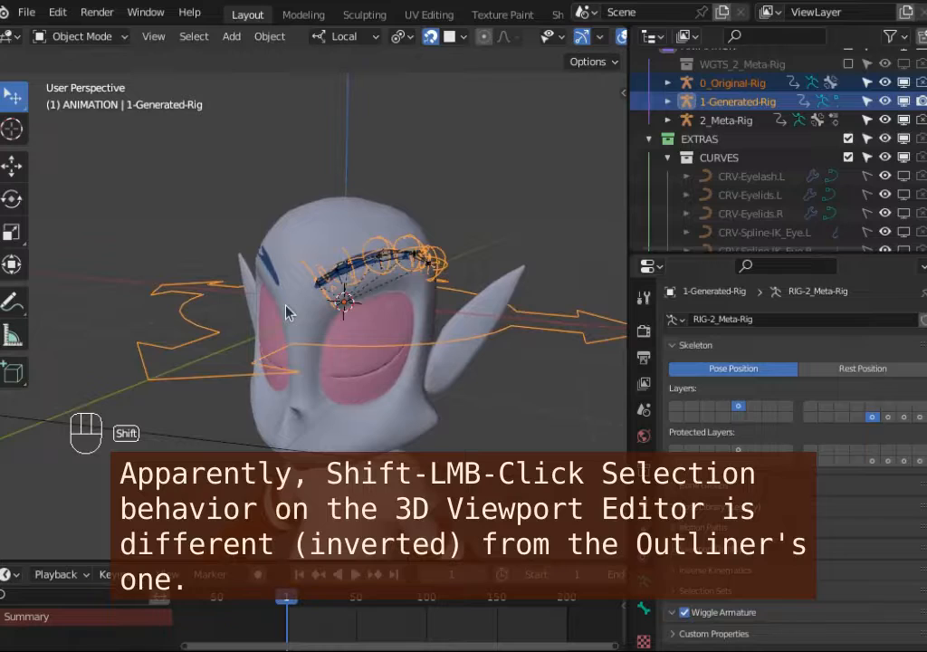
middle_click_drag(332, 269, 320, 268)
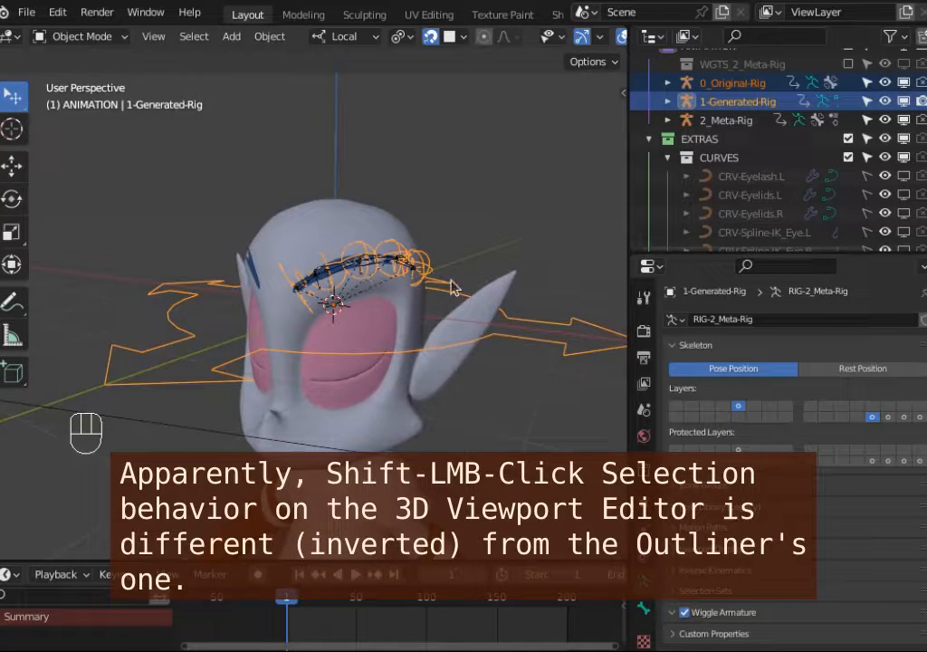
scroll(230, 331, "down", 1)
middle_click_drag(261, 327, 288, 334, "shift")
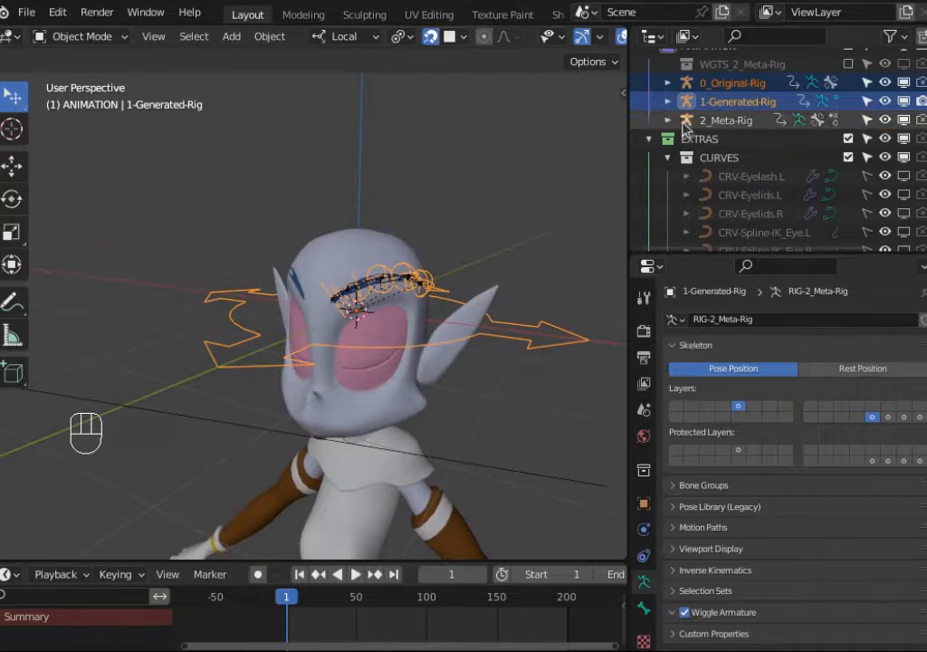
middle_click_drag(306, 295, 430, 315)
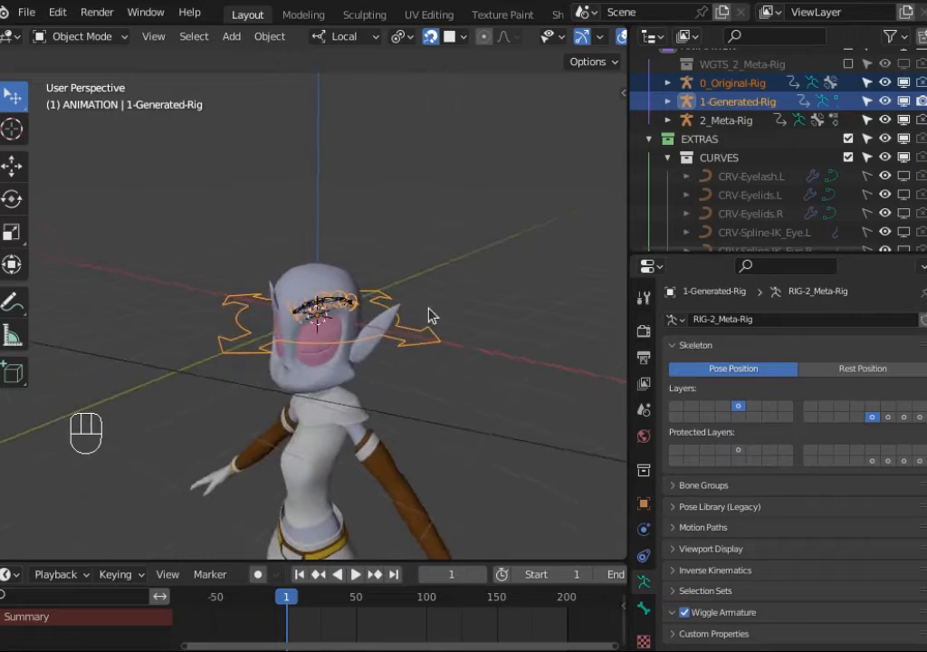
Step: Enable the first bone layer on the 0_Original-Rig armature
left_click(729, 84)
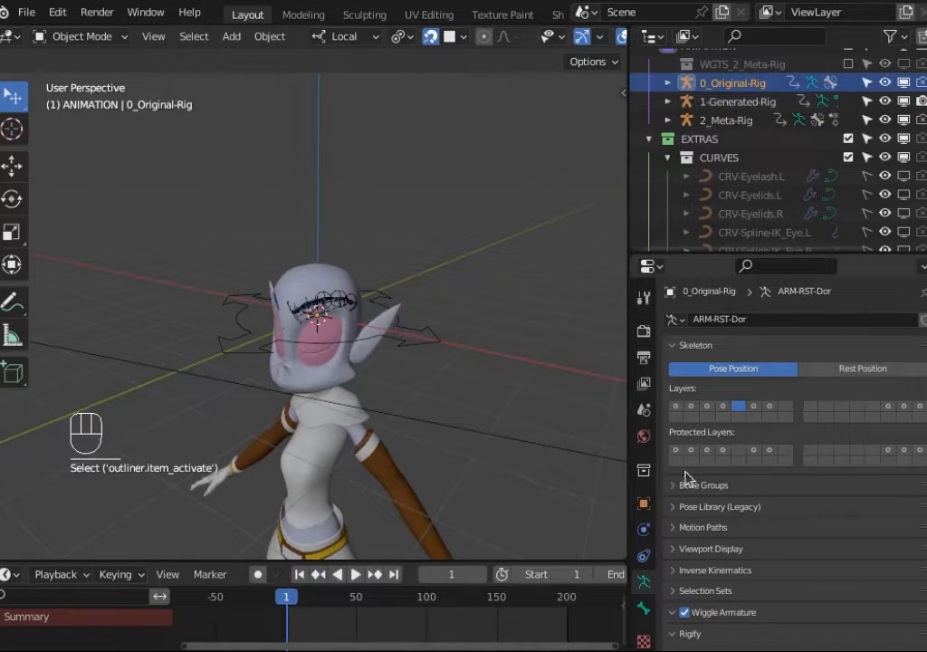
left_click(679, 409, "shift")
middle_click_drag(417, 347, 443, 342)
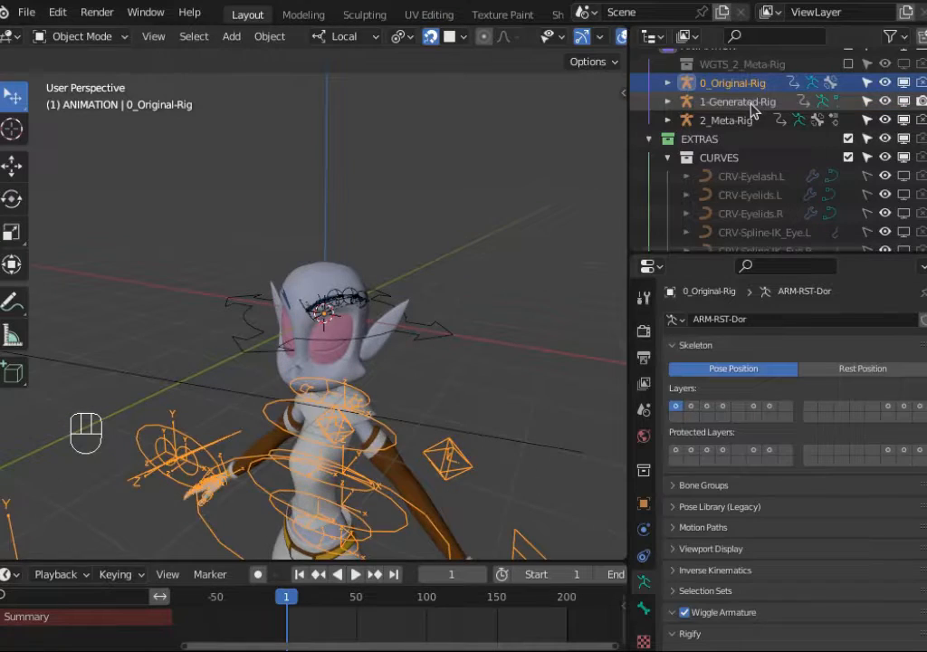
Step: Try again to select both rigs with 0_Original-Rig active, mixing outliner and viewport selection
left_click(739, 102)
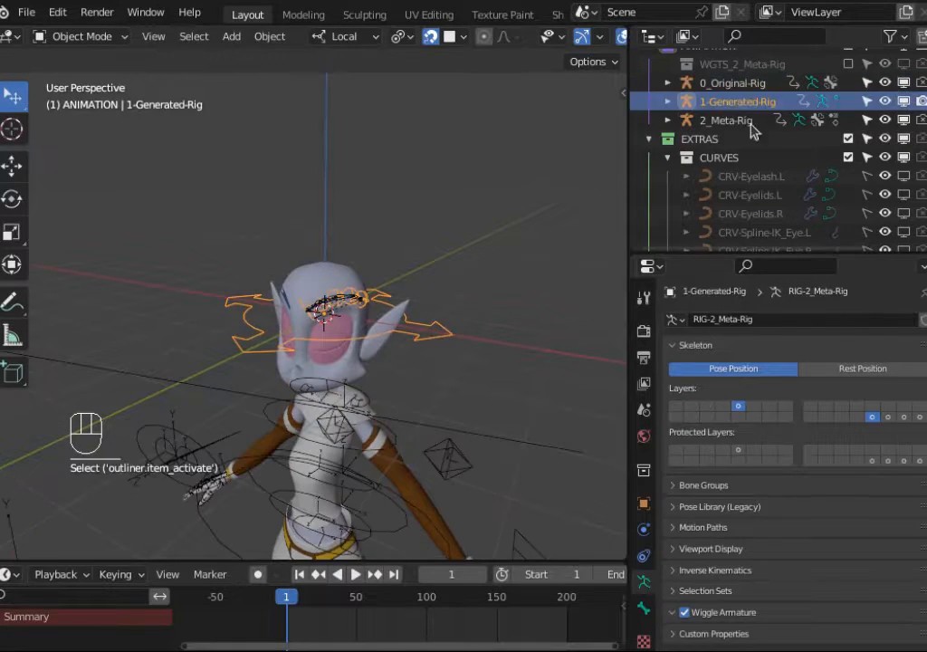
left_click(739, 83, "shift")
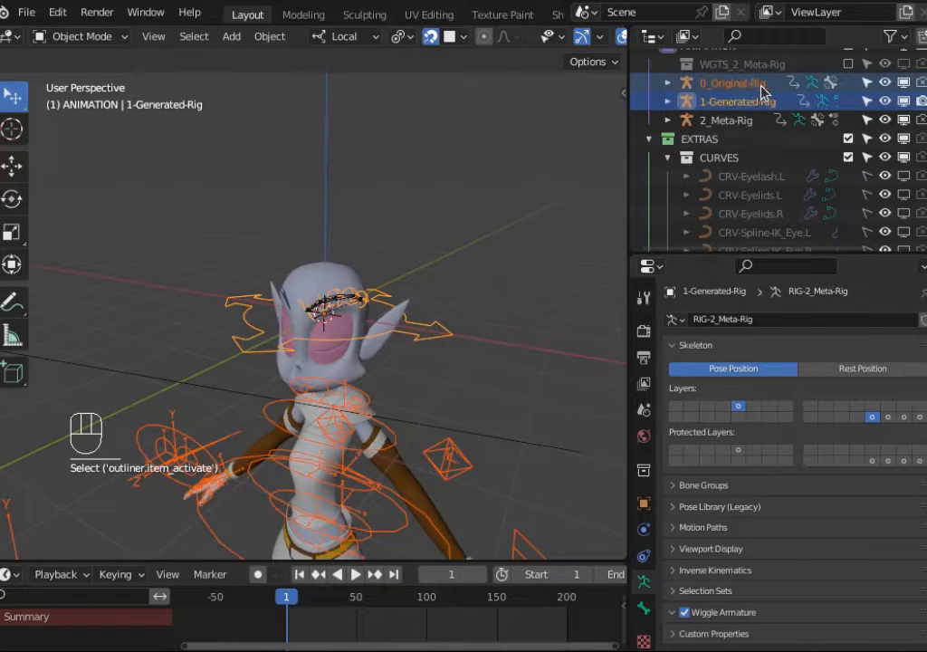
left_click(739, 82, "shift")
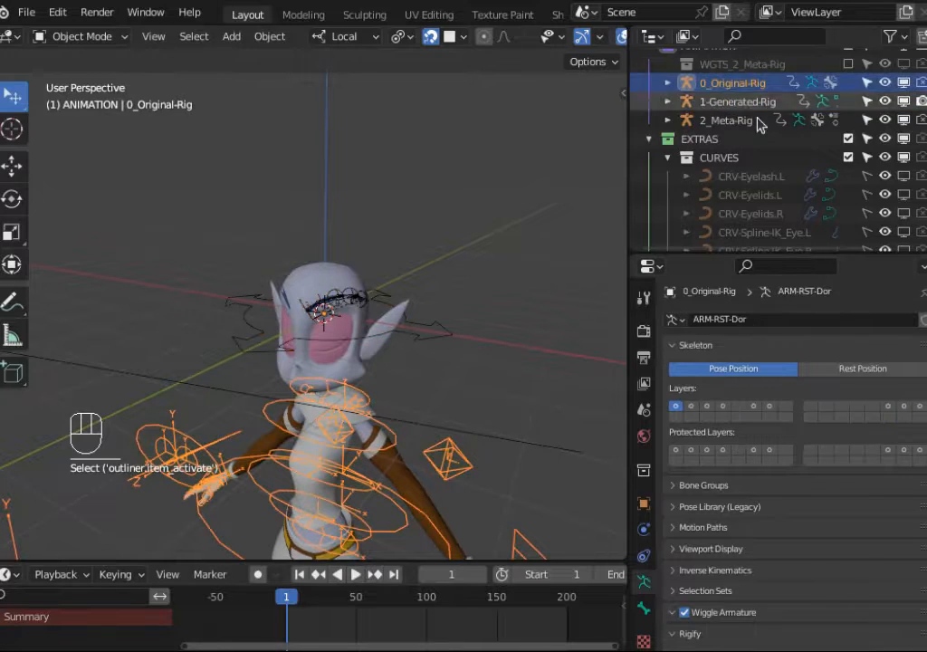
left_click(741, 101, "shift")
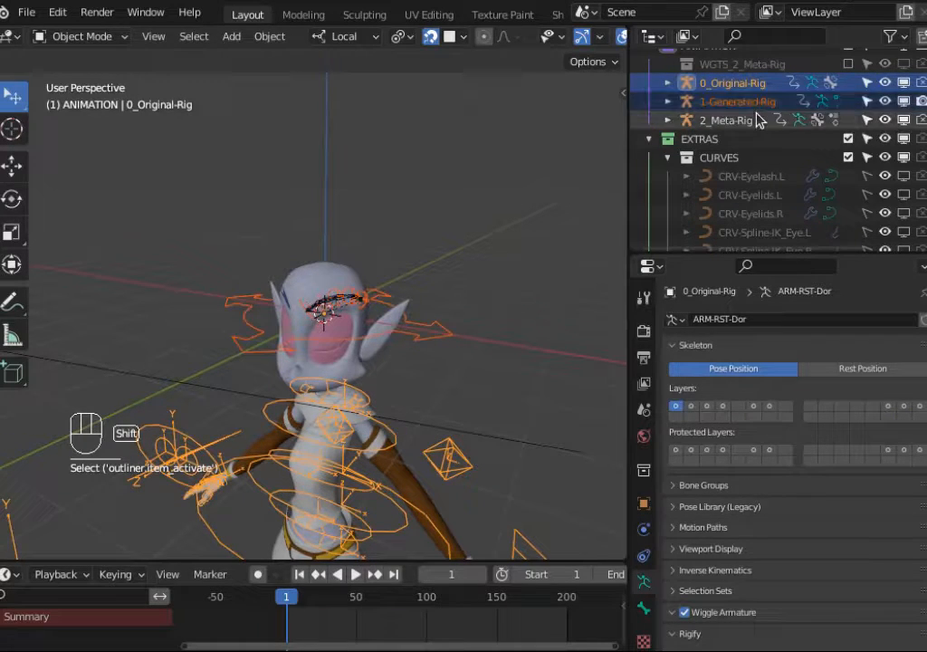
key("alt+a")
left_click(752, 101, "shift")
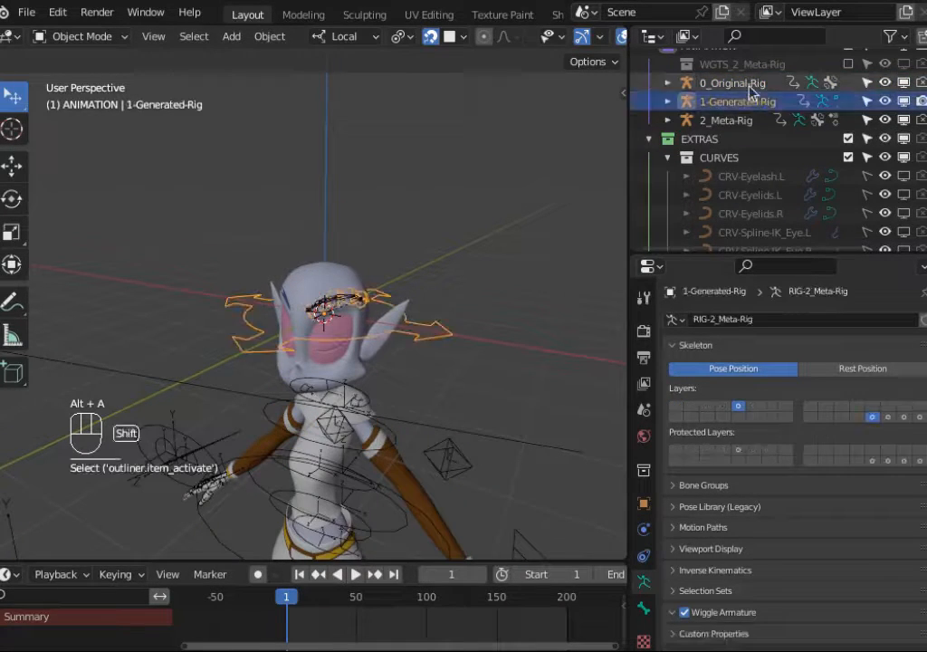
left_click(169, 435, "shift")
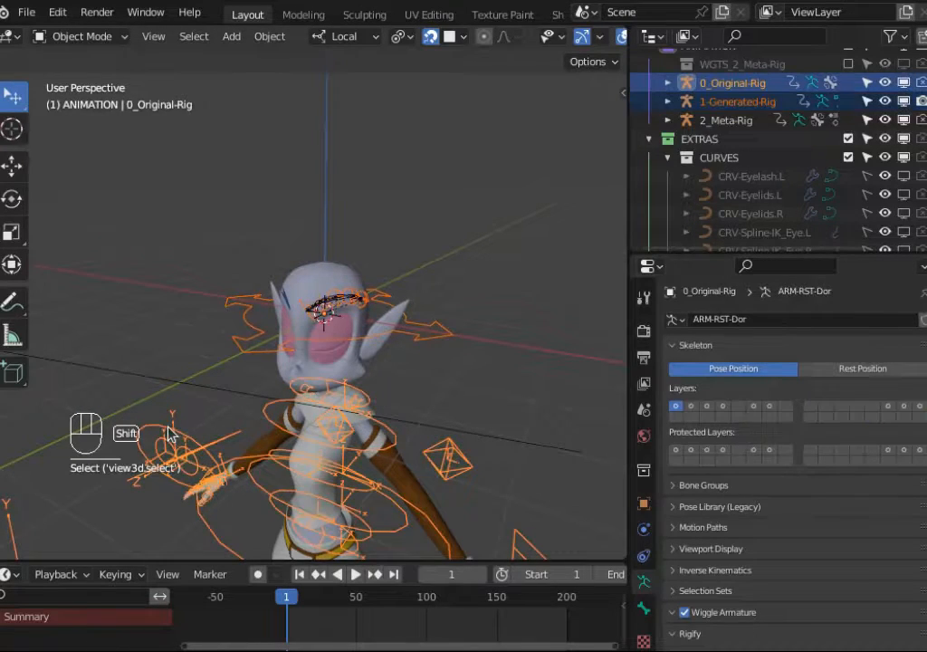
middle_click_drag(179, 317, 245, 297)
key("alt+a")
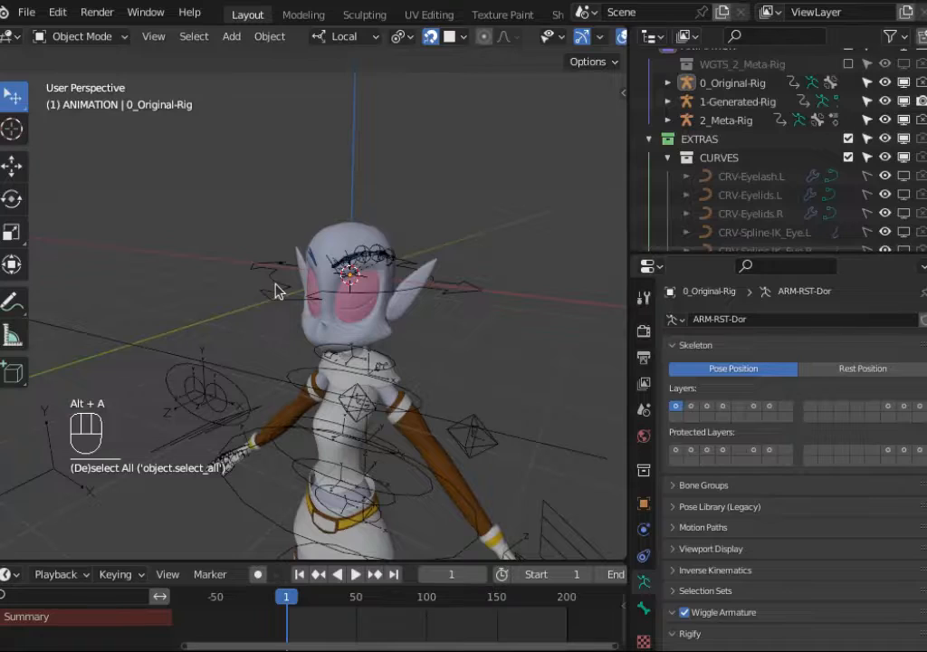
left_click(274, 286, "shift")
left_click(222, 374, "shift")
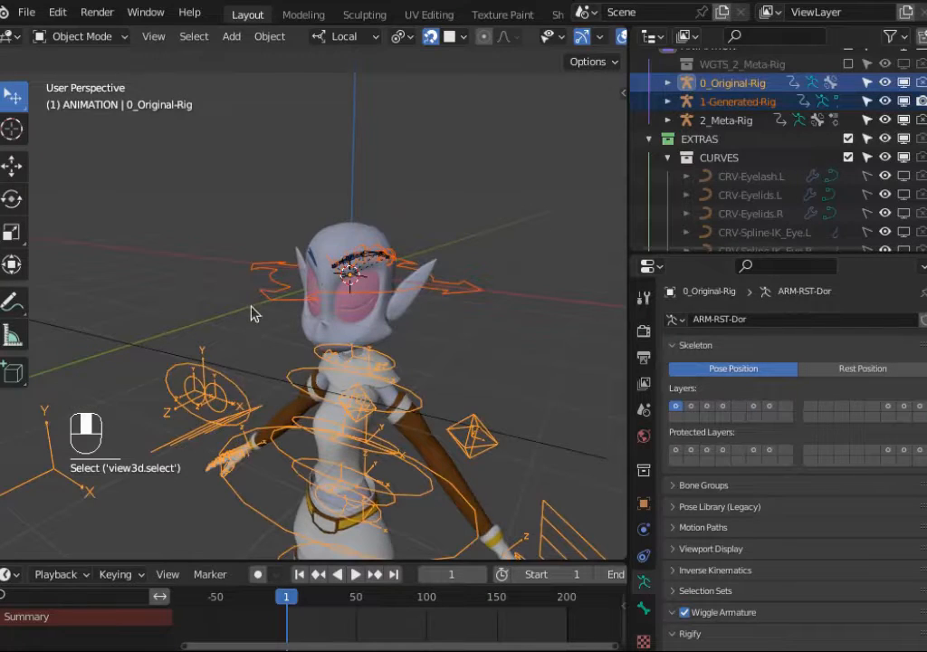
mouse_move(252, 312)
middle_mouse_down()
mouse_move(275, 327)
mouse_move(259, 325)
middle_mouse_up()
key("alt+a")
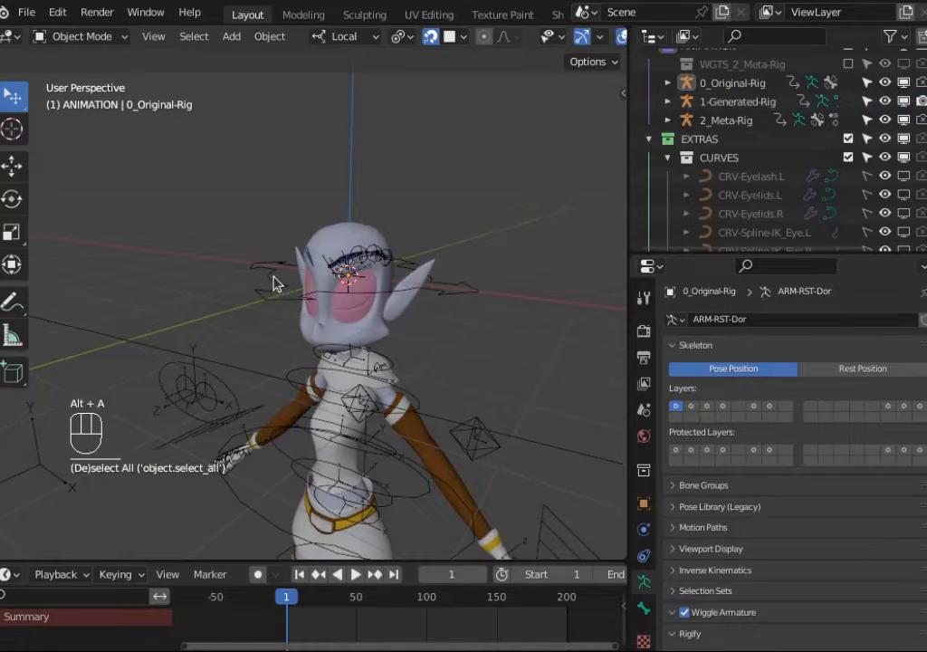
Step: Select 1-Generated-Rig, add 0_Original-Rig as the active object, and join the generated rig into the original rig
left_click(276, 282)
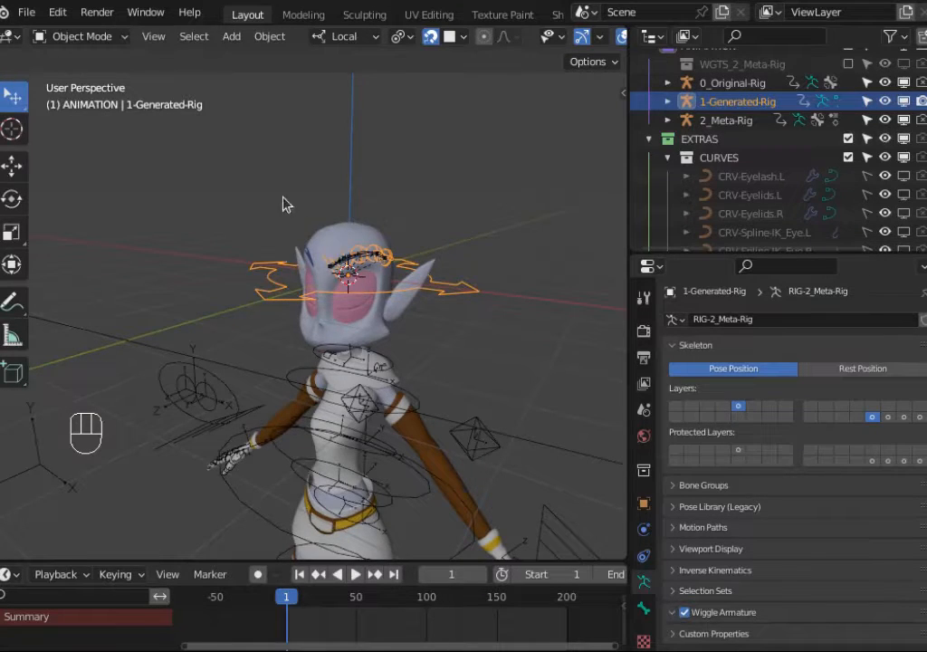
key("b")
left_click_drag(207, 143, 425, 285)
key("alt+a")
left_click(394, 262)
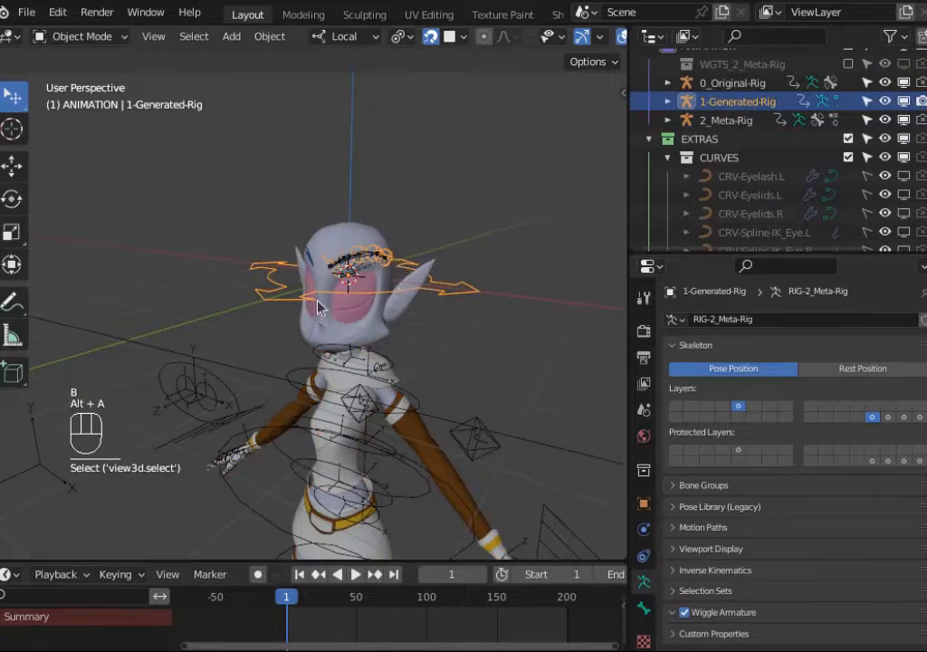
left_click(195, 357, "shift")
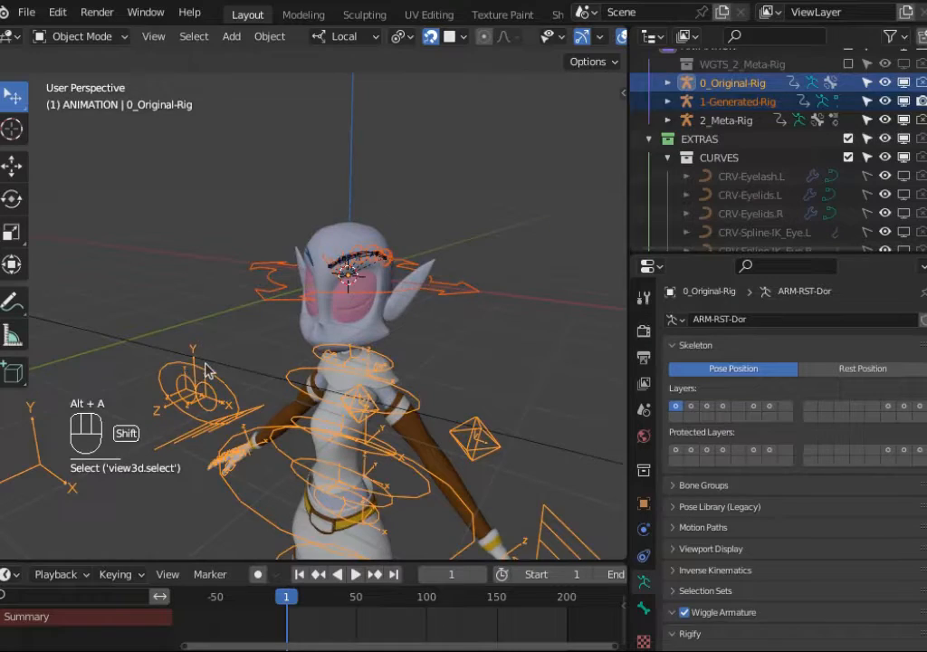
middle_click_drag(204, 366, 239, 323, "shift")
scroll(223, 319, "up", 1)
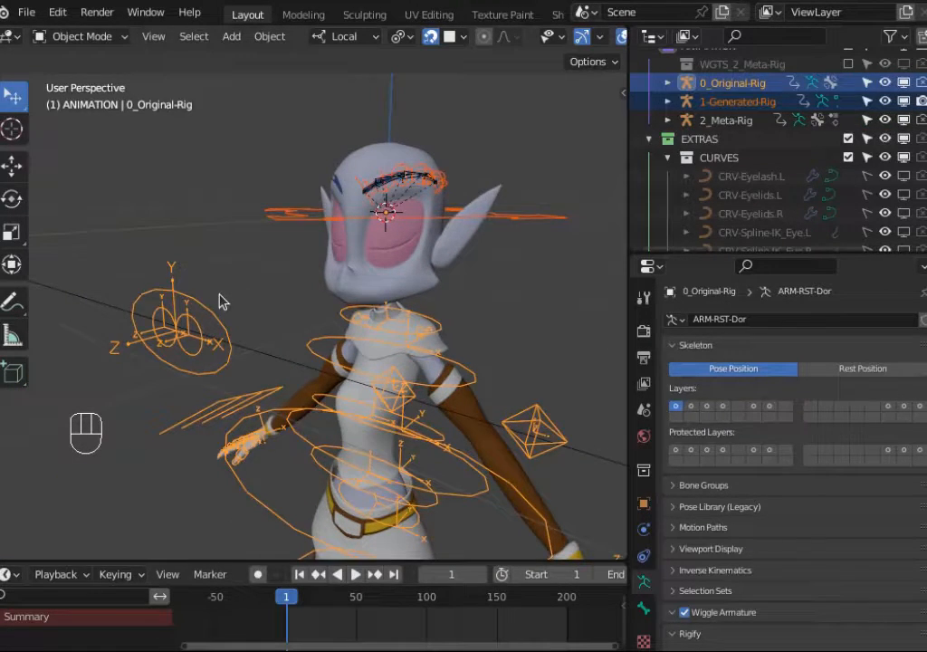
middle_click_drag(222, 301, 383, 346, "ctrl")
key("ctrl+j")
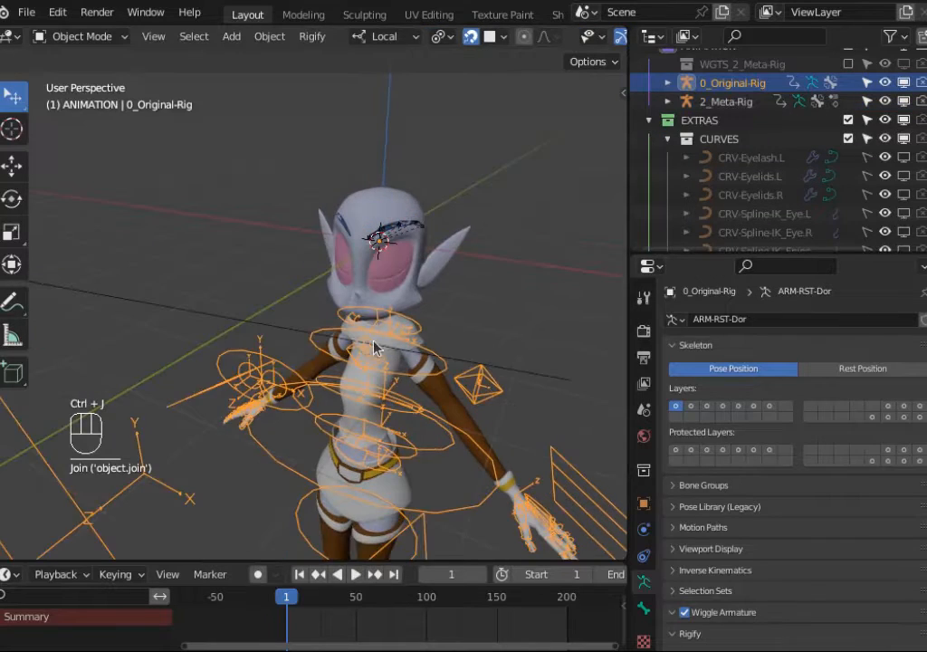
Step: Collapse the EXTRAS collection and hide the 2_Meta-Rig armature from the viewport
scroll(385, 346, "up", 4)
middle_click_drag(462, 290, 373, 414, "shift")
scroll(372, 415, "up", 2)
left_click(337, 274)
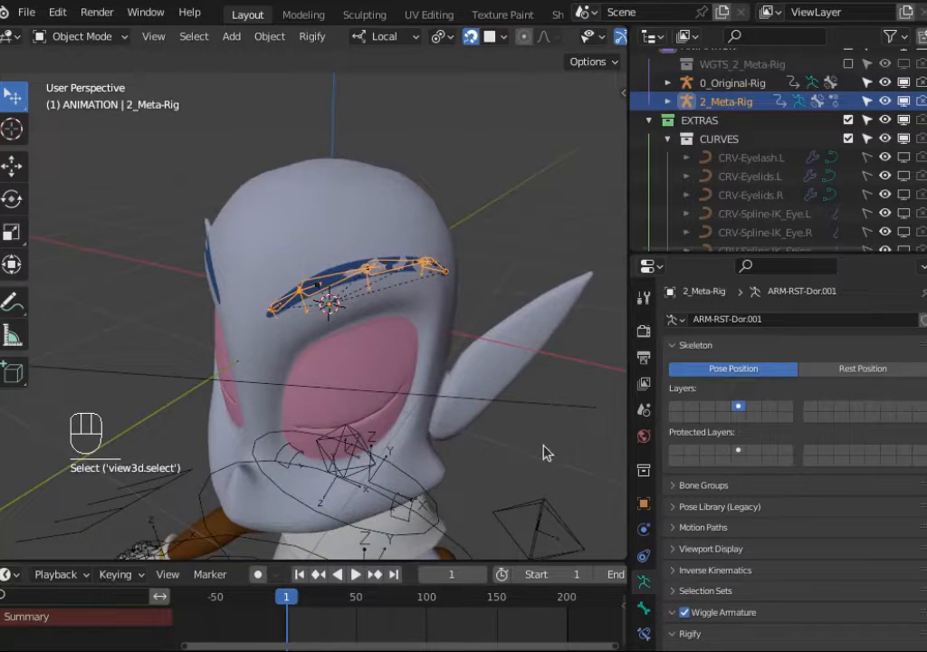
left_click(666, 141)
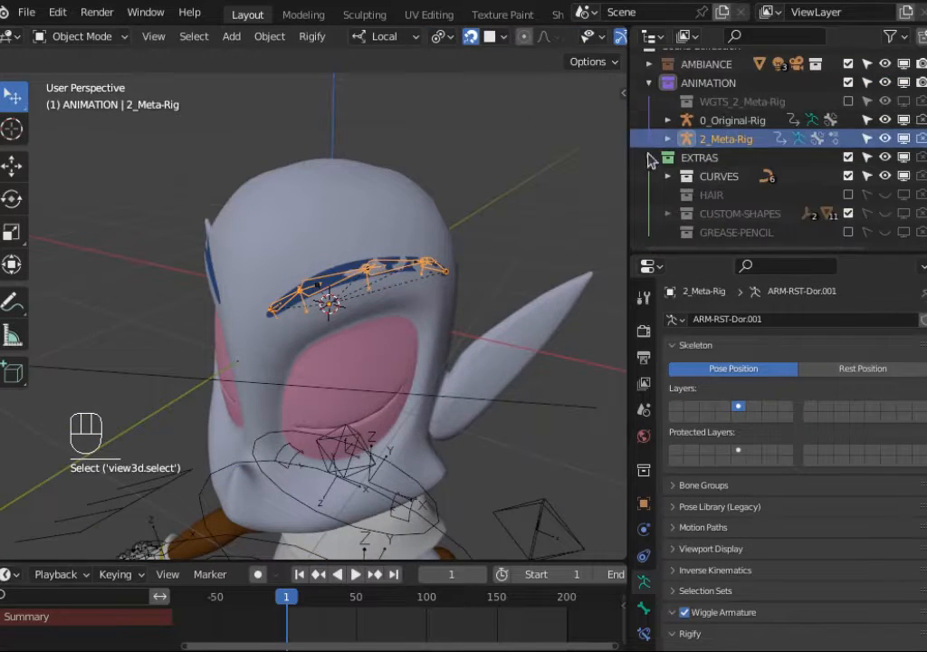
left_click(649, 156)
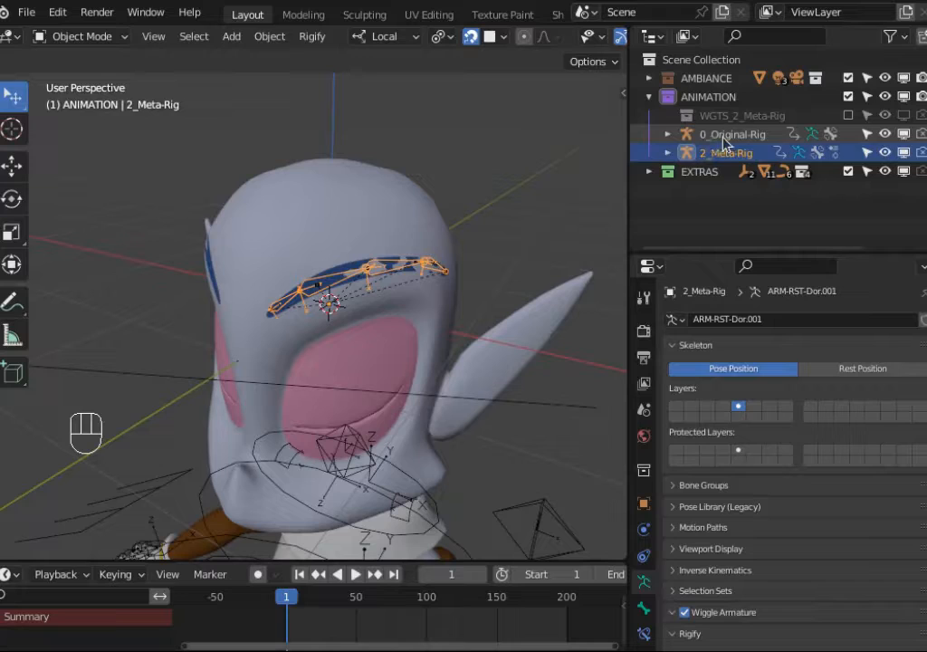
left_click(688, 137)
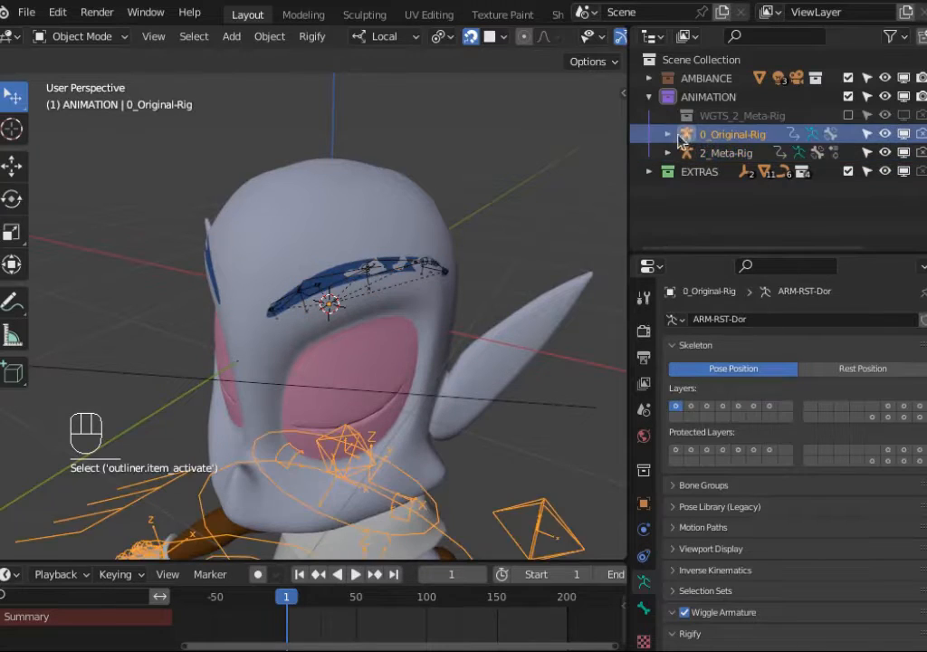
left_click_drag(908, 154, 858, 151)
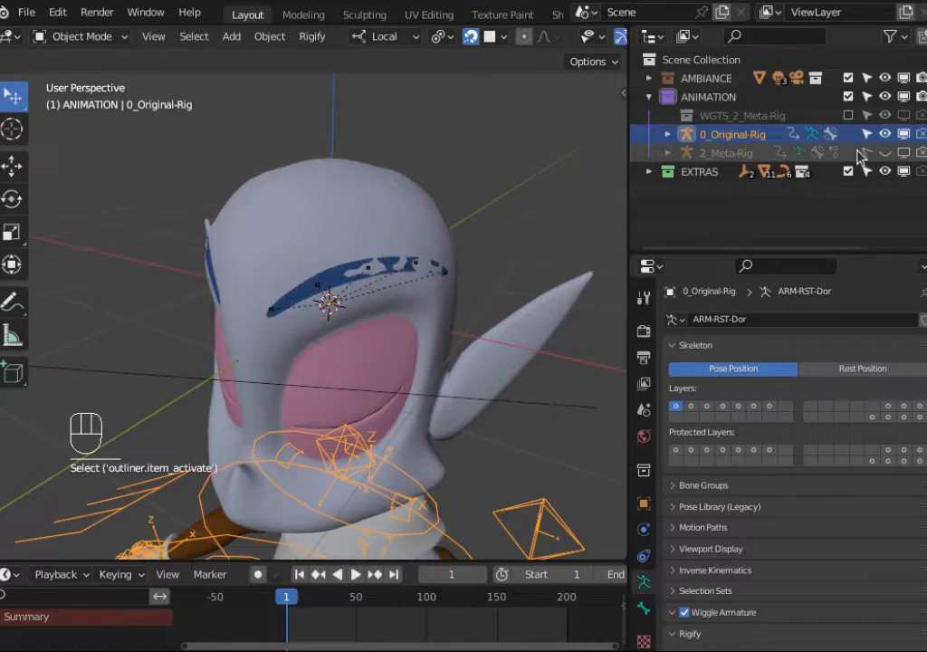
Step: Expand 0_Original-Rig in the outliner and select its RIG-2_Meta-Rig-MCH-Eyebrow-spline.L curve child
left_click(666, 134)
scroll(766, 152, "down", 3)
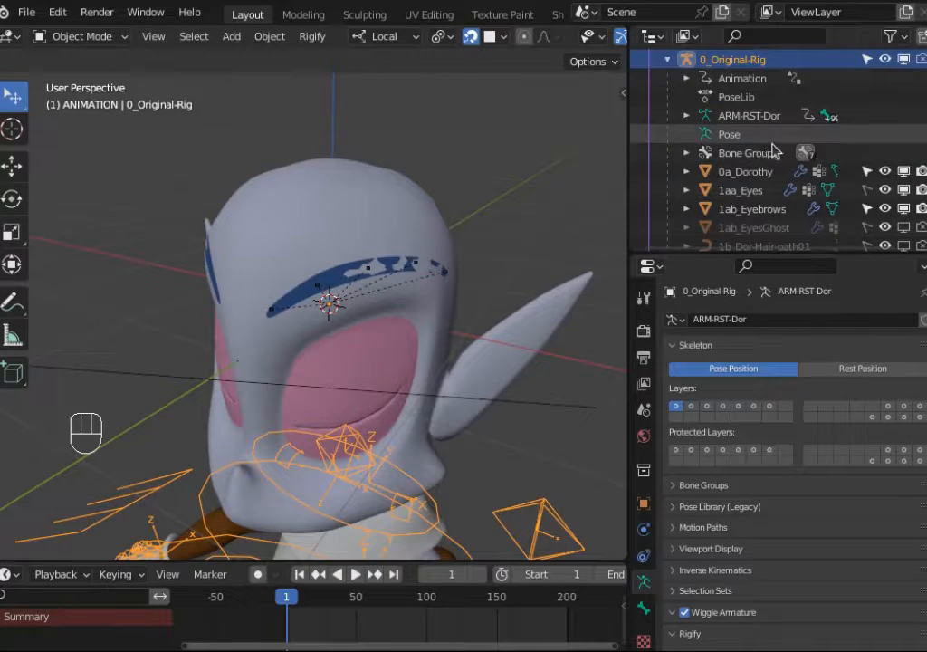
scroll(760, 160, "up", 2)
scroll(833, 163, "down", 6)
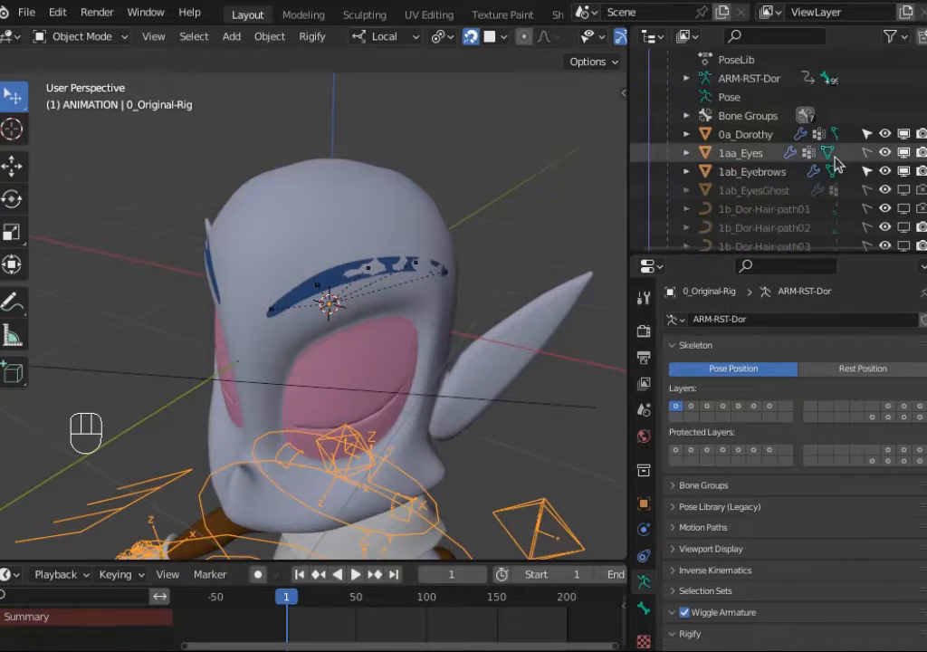
scroll(825, 166, "down", 5)
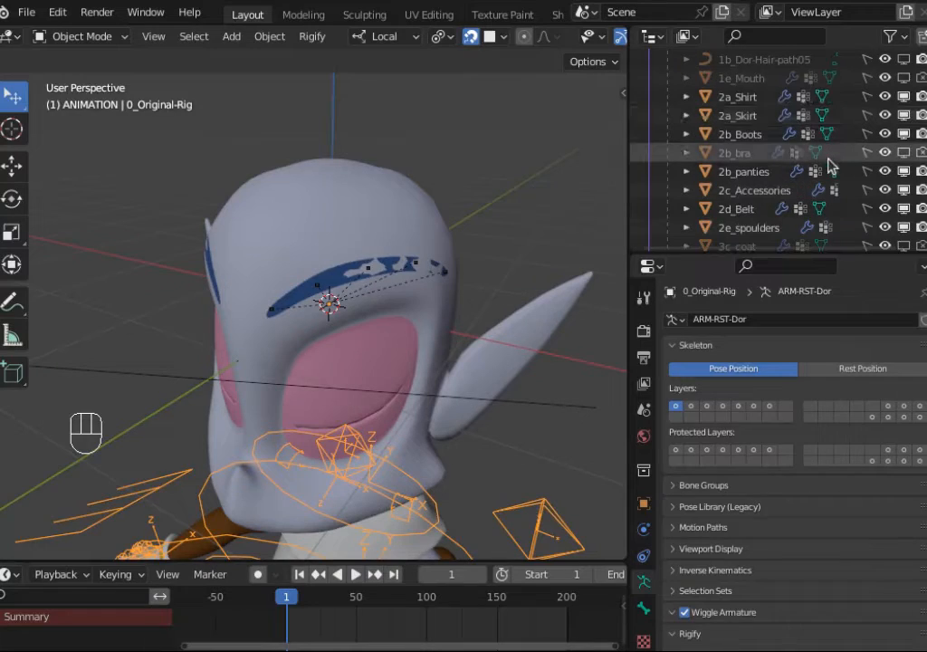
scroll(821, 164, "down", 2)
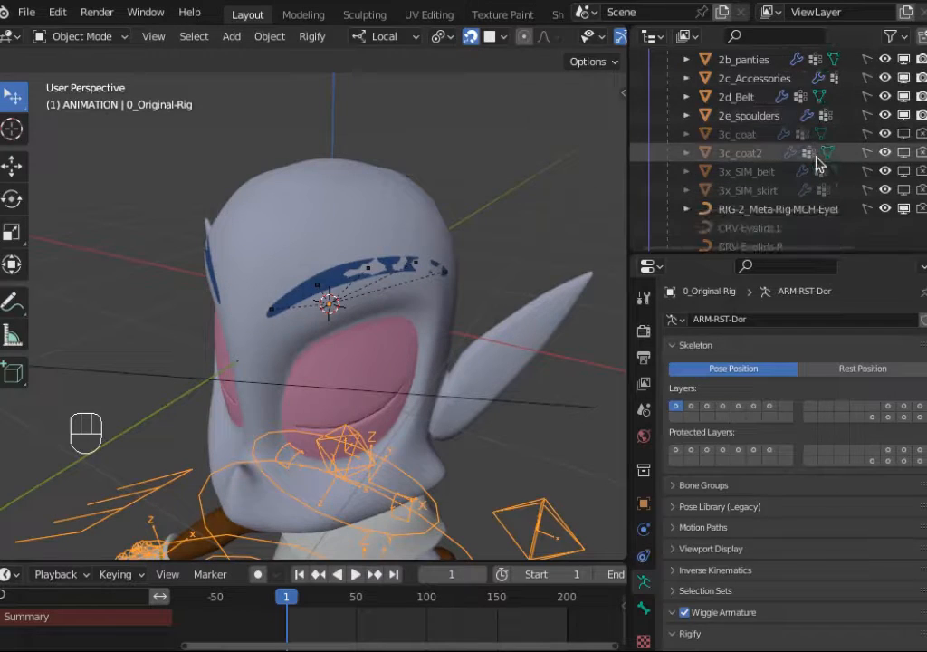
left_click(788, 209)
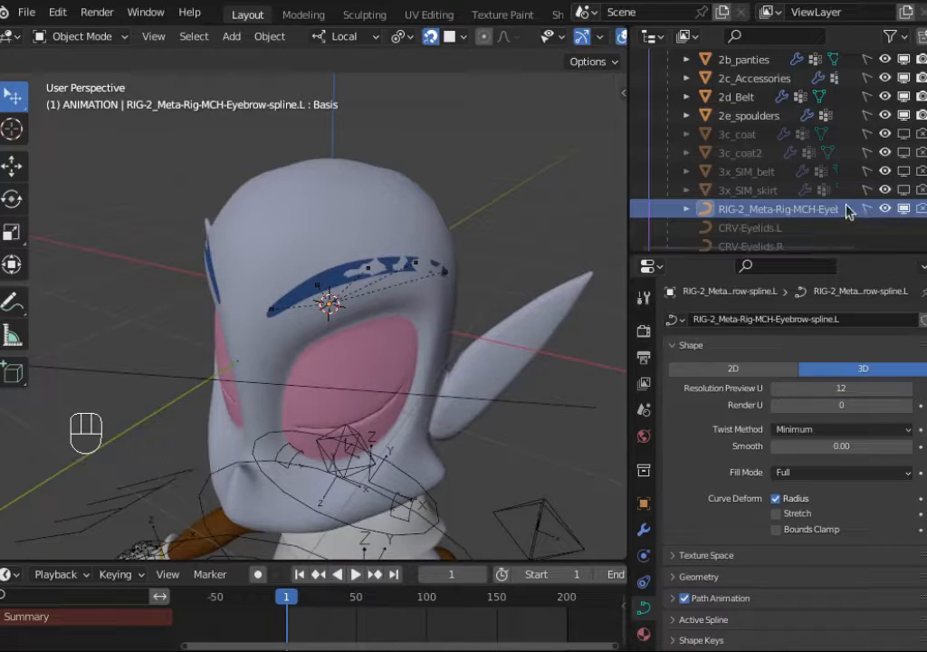
Step: Open the eyebrow spline curve's modifiers and review the target objects of its hook modifiers
left_click(644, 533)
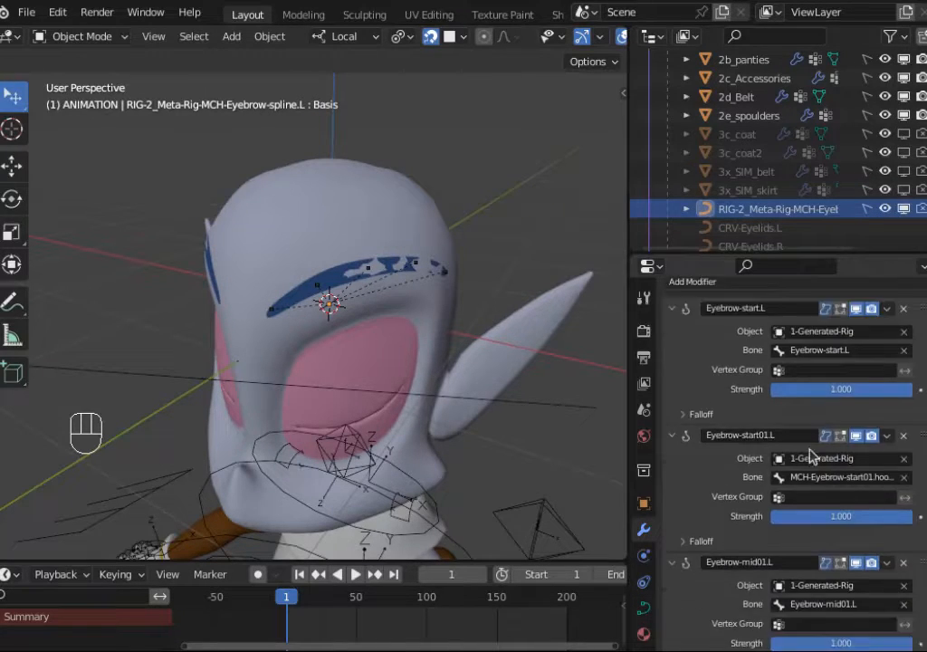
scroll(783, 129, "up", 10)
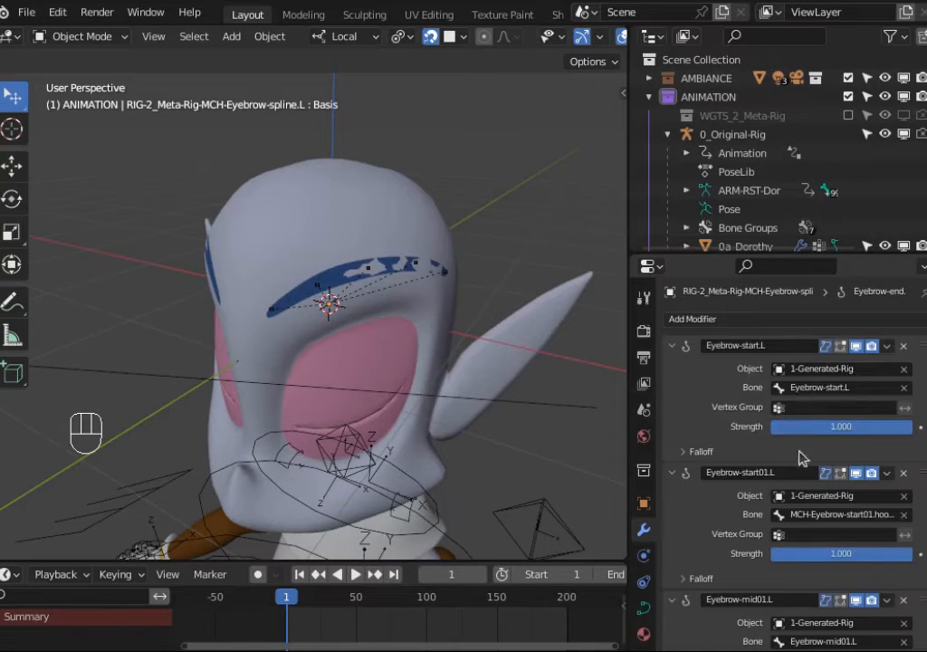
scroll(822, 387, "down", 5)
scroll(797, 362, "up", 5)
scroll(792, 398, "down", 5)
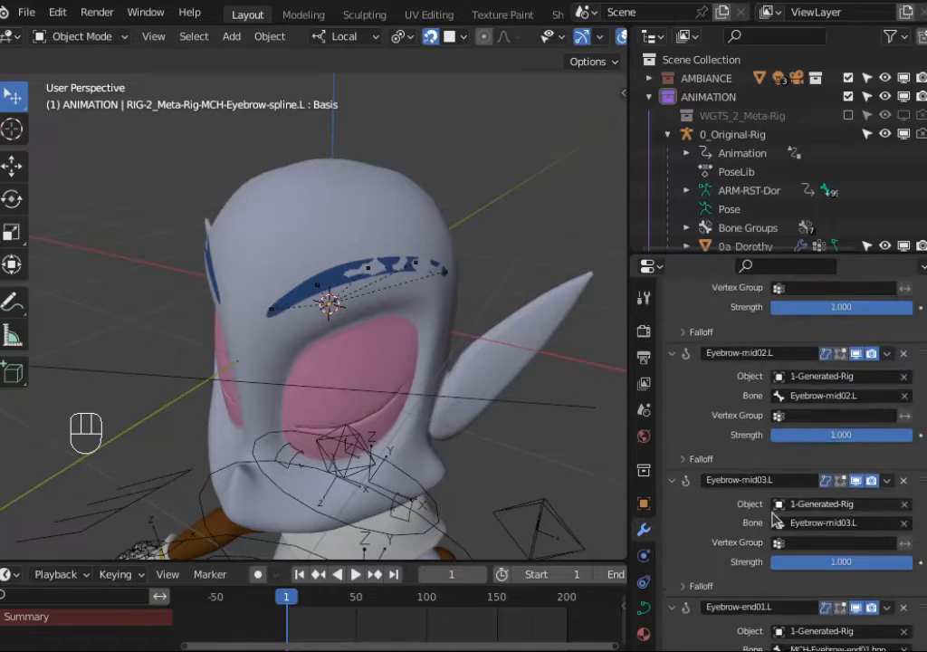
scroll(761, 380, "up", 5)
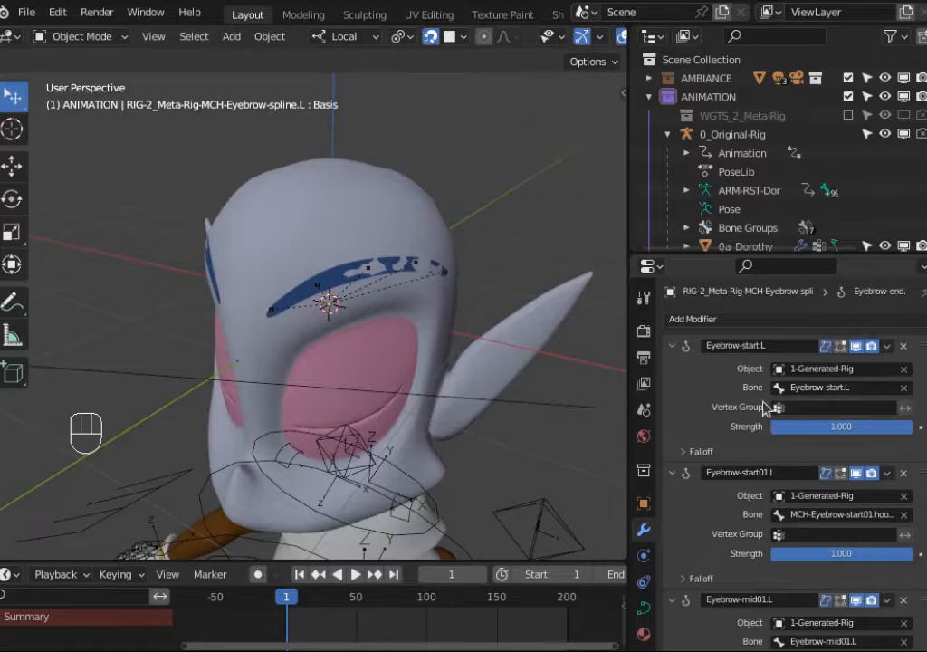
scroll(421, 468, "down", 2)
scroll(421, 468, "down", 4)
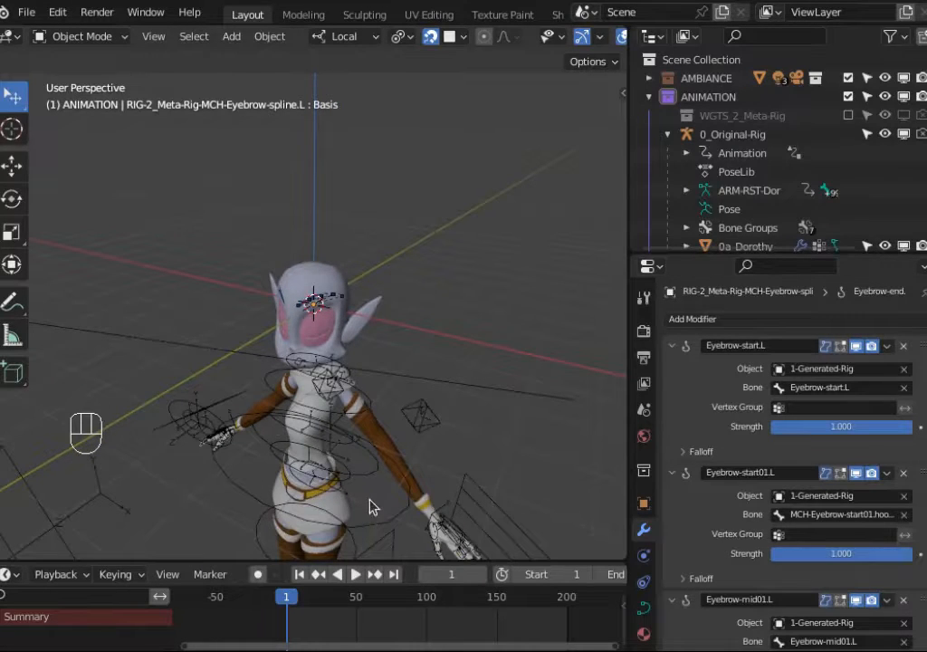
Step: Copy the name of the 0_Original-Rig armature object from the outliner
middle_click_drag(372, 507, 423, 344, "shift")
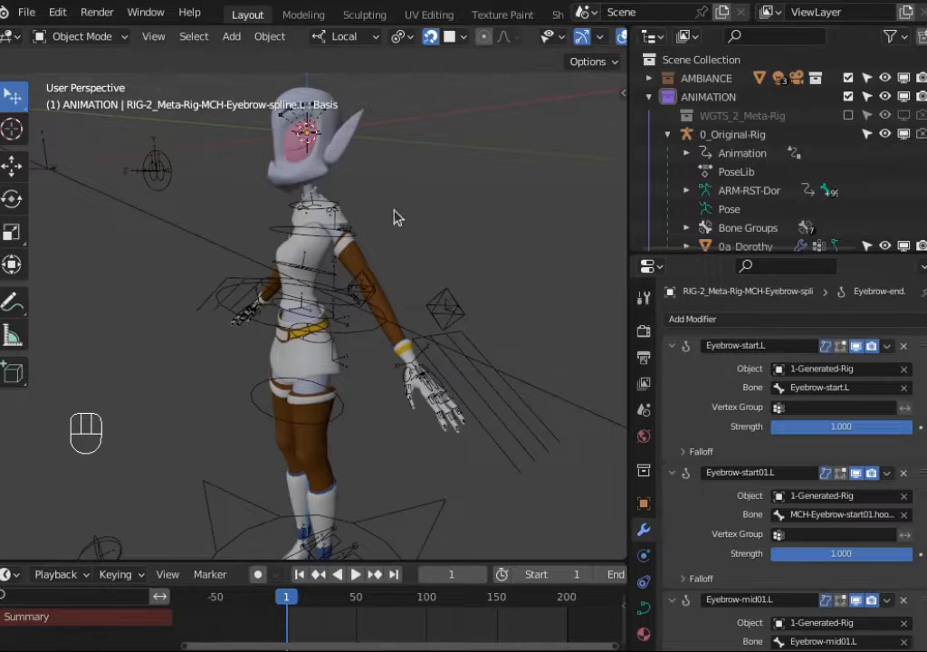
middle_click_drag(294, 294, 366, 286)
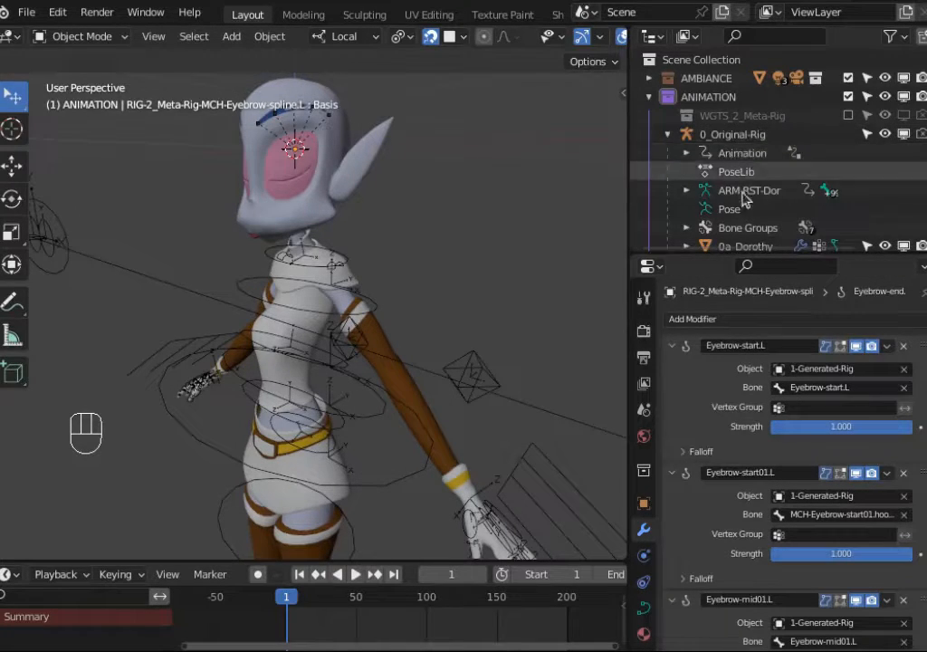
left_click(735, 138)
double_click(733, 135)
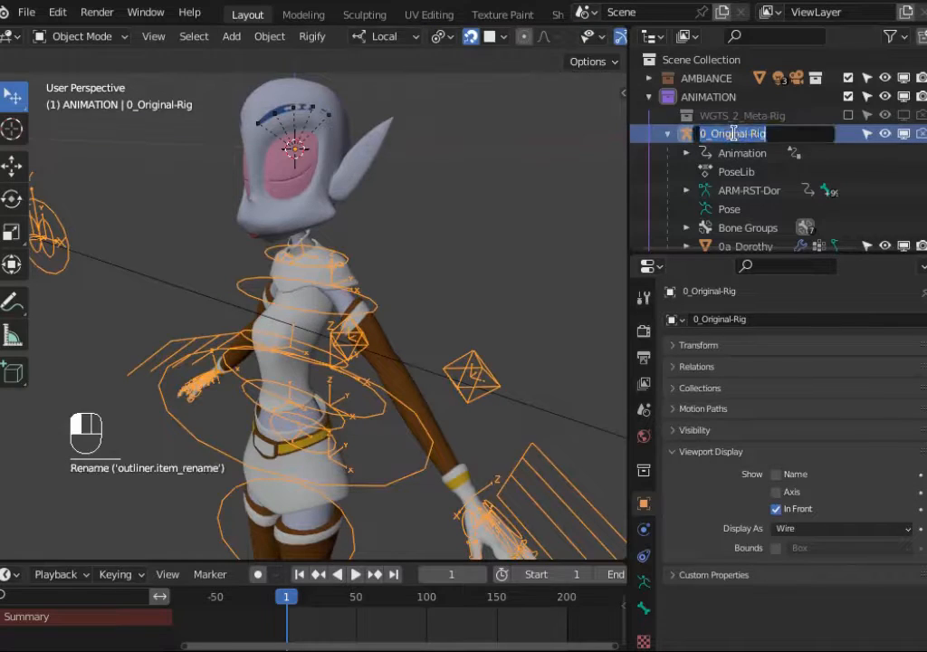
key("ctrl+c")
left_click(742, 195)
Step: Reselect the eyebrow spline curve and retarget the Eyebrow-start.L, Eyebrow-start01.L and Eyebrow-mid01.L hooks to 0_Original-Rig
scroll(740, 202, "down", 8)
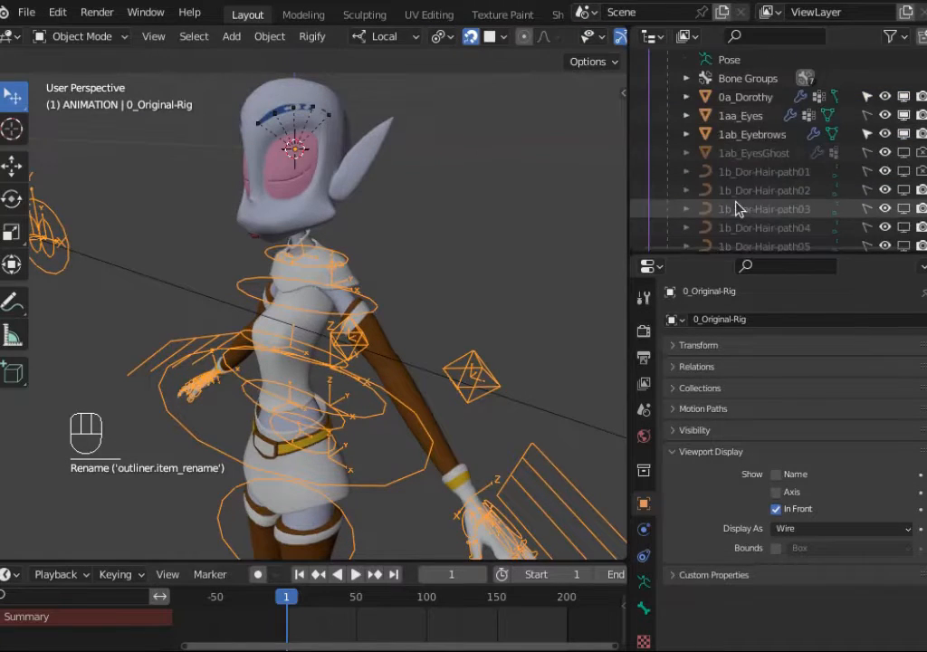
scroll(748, 199, "down", 5)
left_click(764, 172)
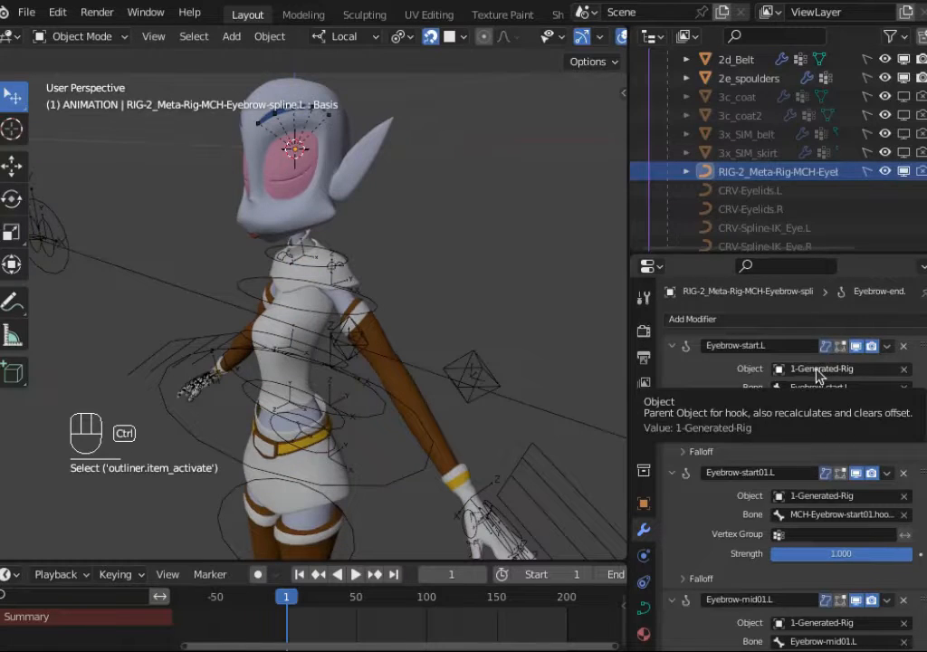
key("ctrl+v")
scroll(815, 417, "down", 1)
key("ctrl+v")
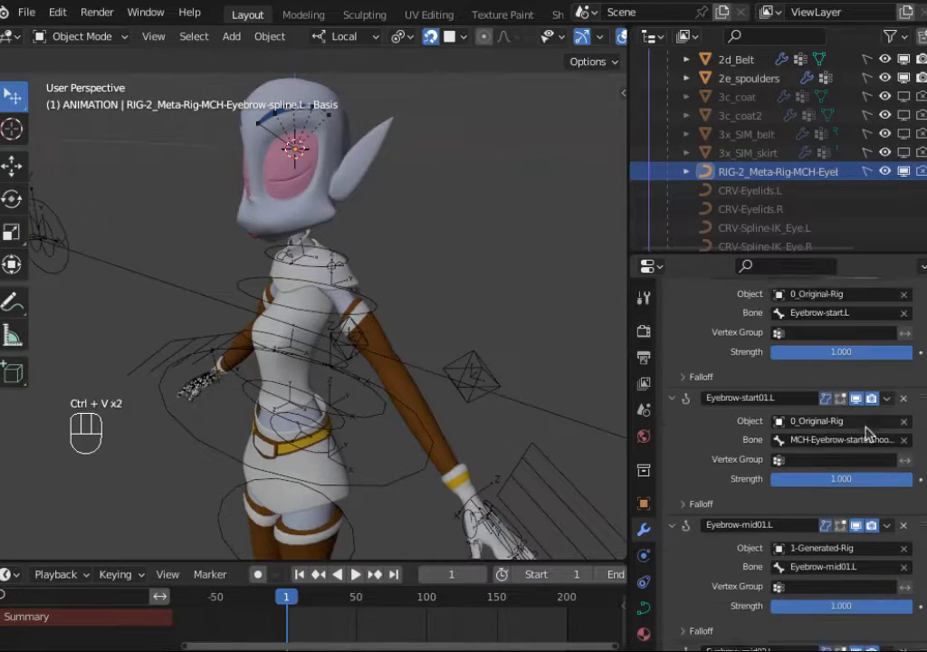
scroll(797, 493, "down", 2)
key("ctrl+v")
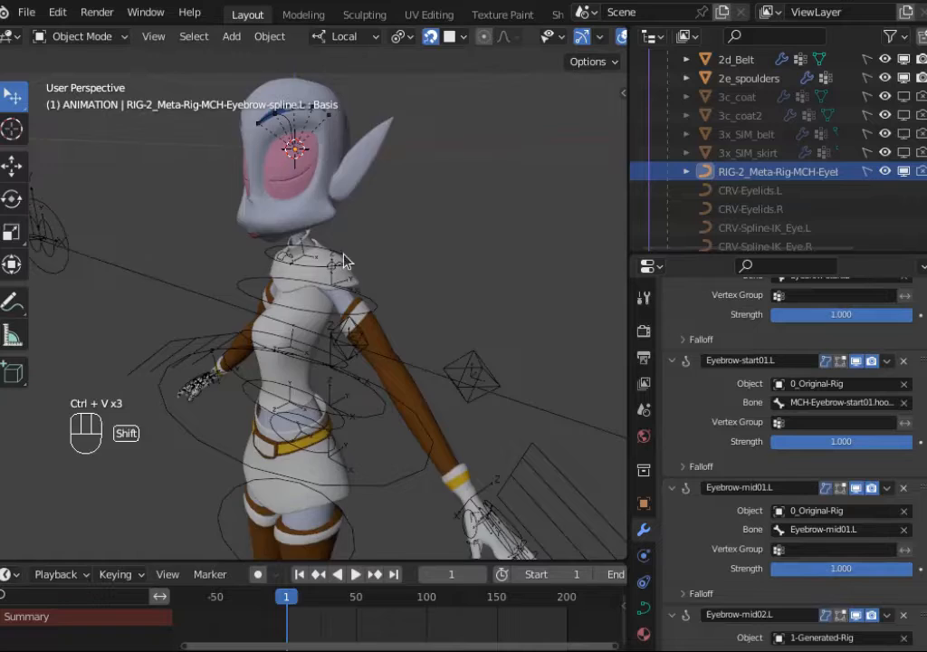
Step: Retarget the Eyebrow-mid02.L, Eyebrow-mid03.L, Eyebrow-end01.L and Eyebrow-end.L hooks to 0_Original-Rig
middle_click_drag(340, 252, 375, 312, "shift")
middle_click_drag(349, 285, 364, 321)
scroll(368, 317, "up", 3)
middle_click_drag(384, 255, 358, 248)
scroll(797, 497, "down", 3)
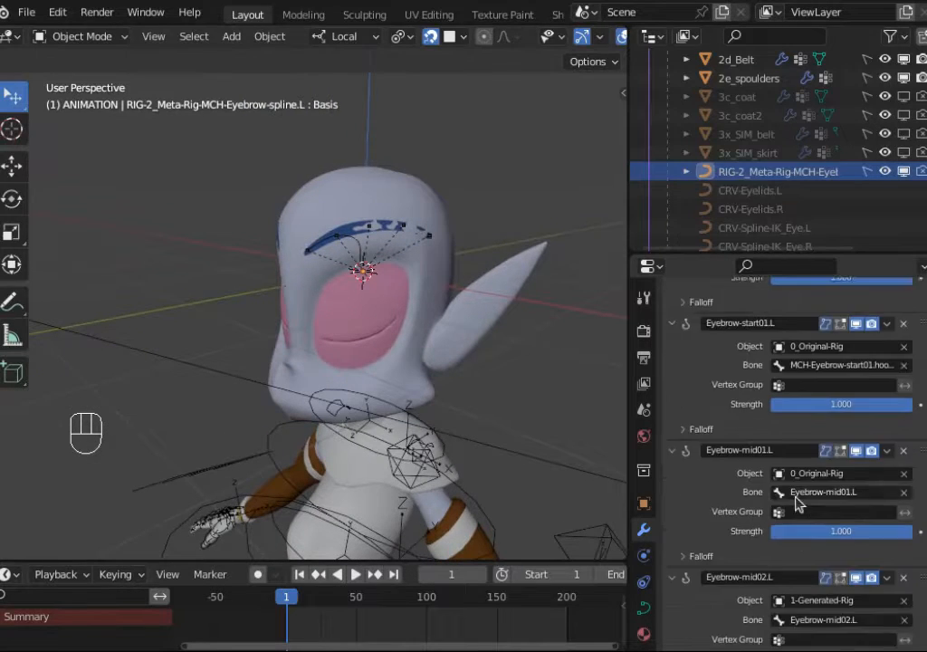
scroll(827, 559, "down", 1)
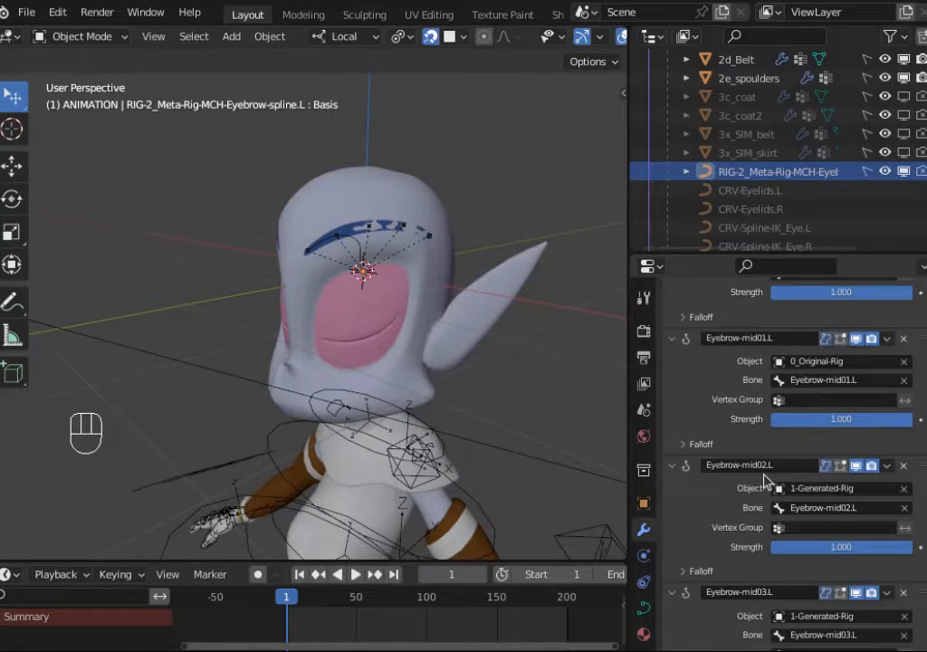
key("ctrl+v")
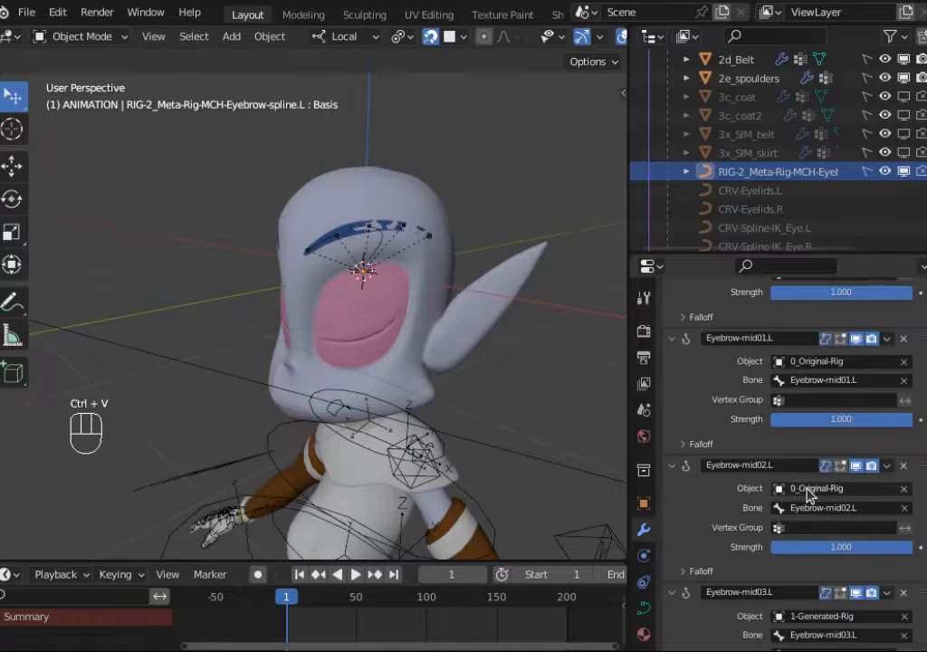
scroll(806, 496, "down", 2)
key("ctrl+v")
scroll(820, 556, "down", 3)
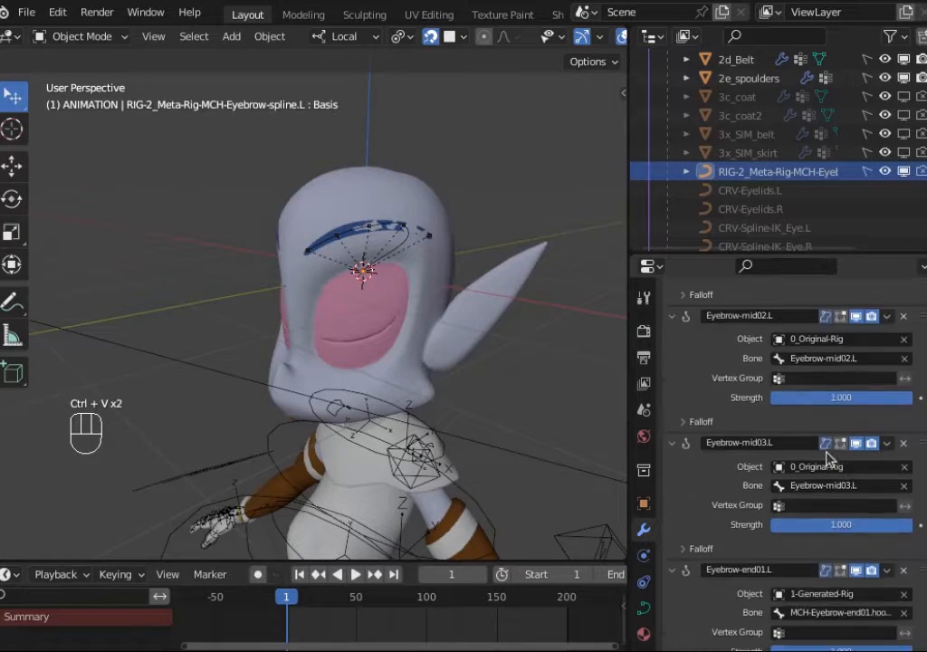
key("ctrl+v")
scroll(855, 485, "down", 3)
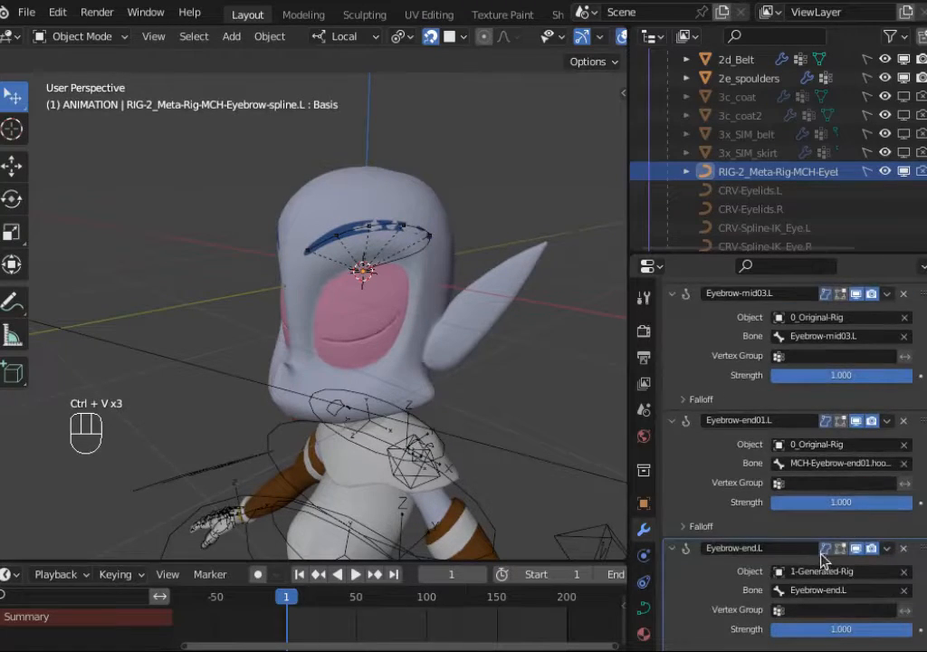
key("ctrl+v")
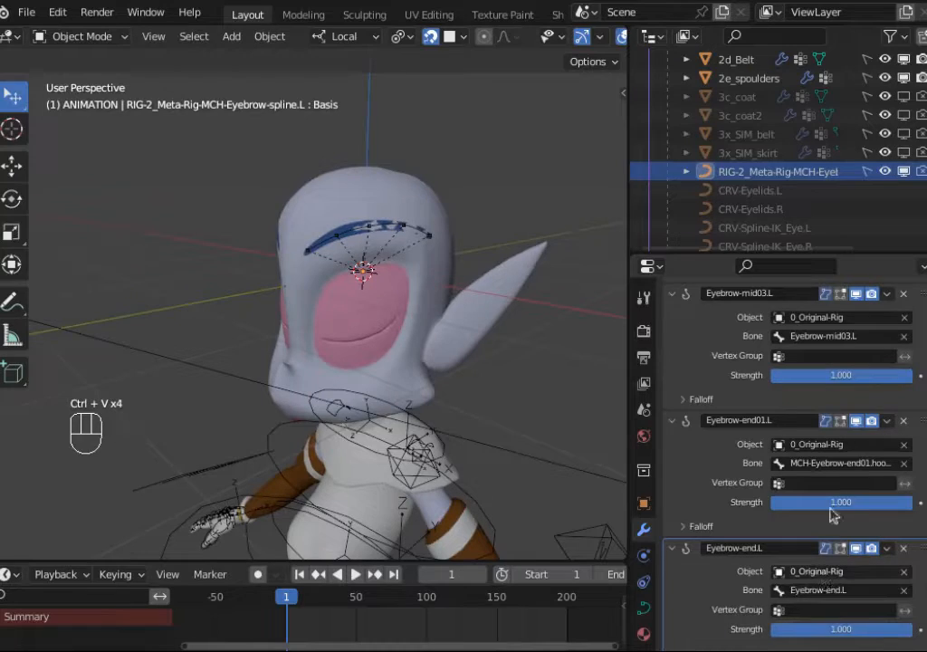
scroll(827, 475, "down", 1)
scroll(851, 515, "up", 3)
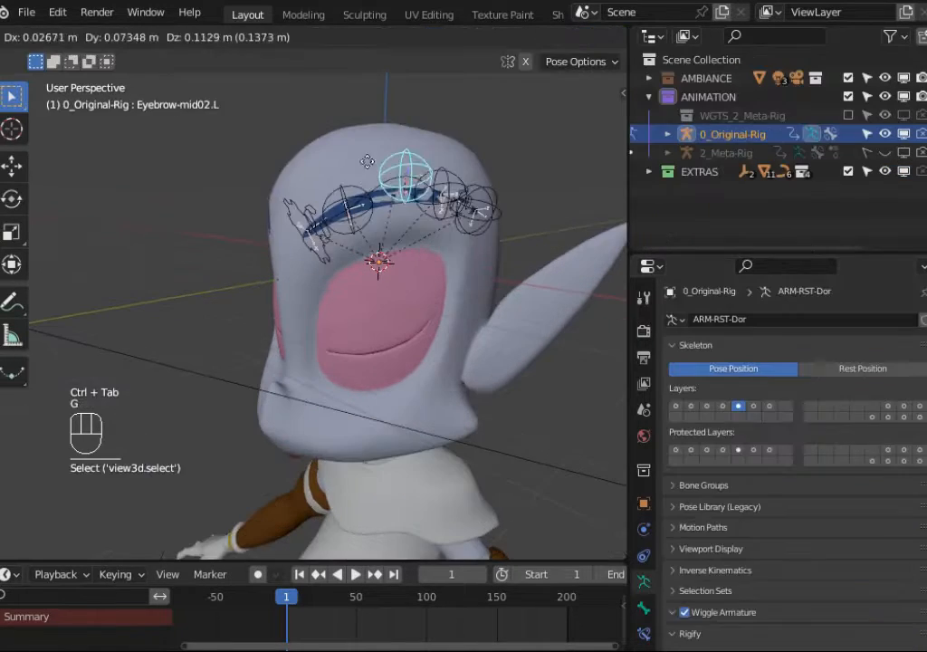
Step: Test-move the Eyebrow-mid01.L and Eyebrow-mid03.L bones, cancelling each move, to check the eyebrow deformation
left_click(326, 208)
key("g")
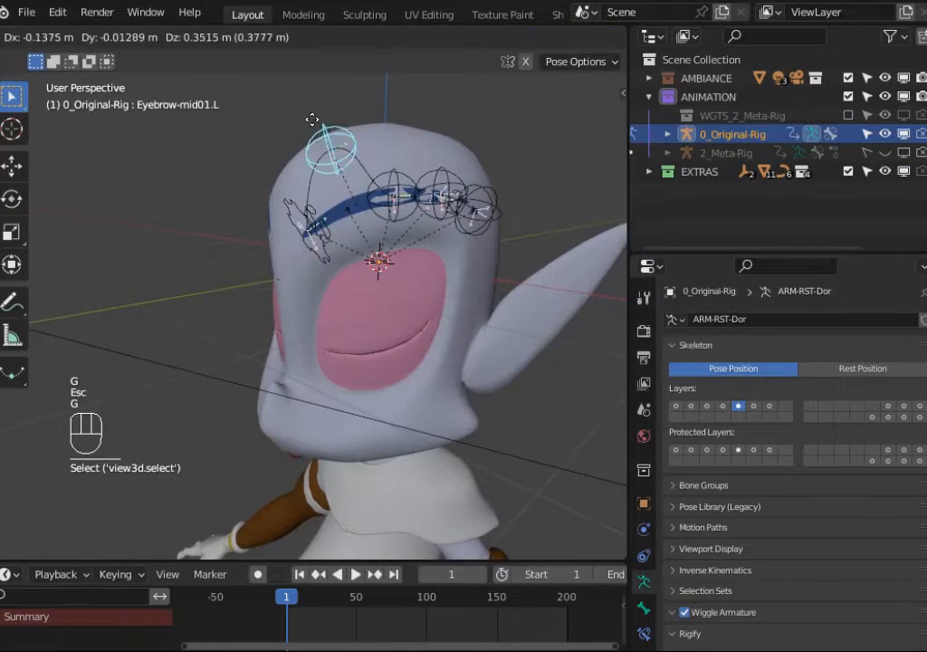
key("Escape")
left_click(450, 178)
key("g")
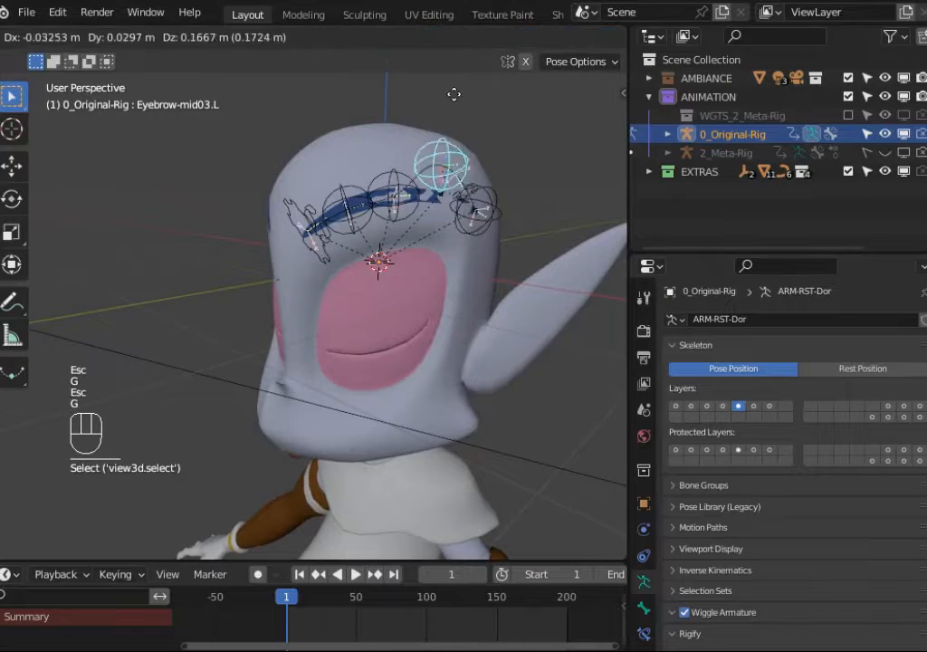
key("Escape")
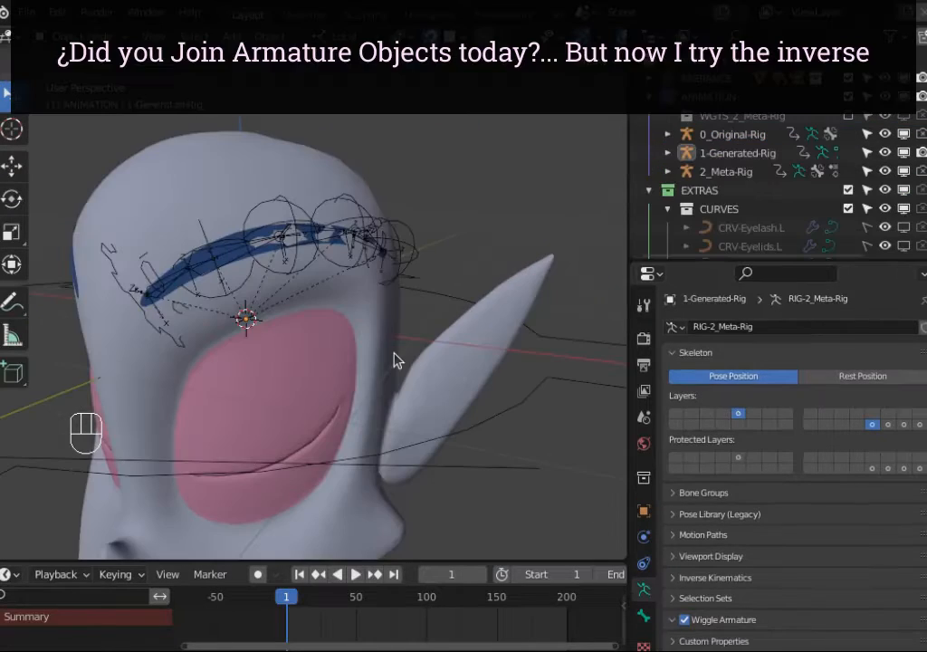
scroll(395, 361, "down", 5)
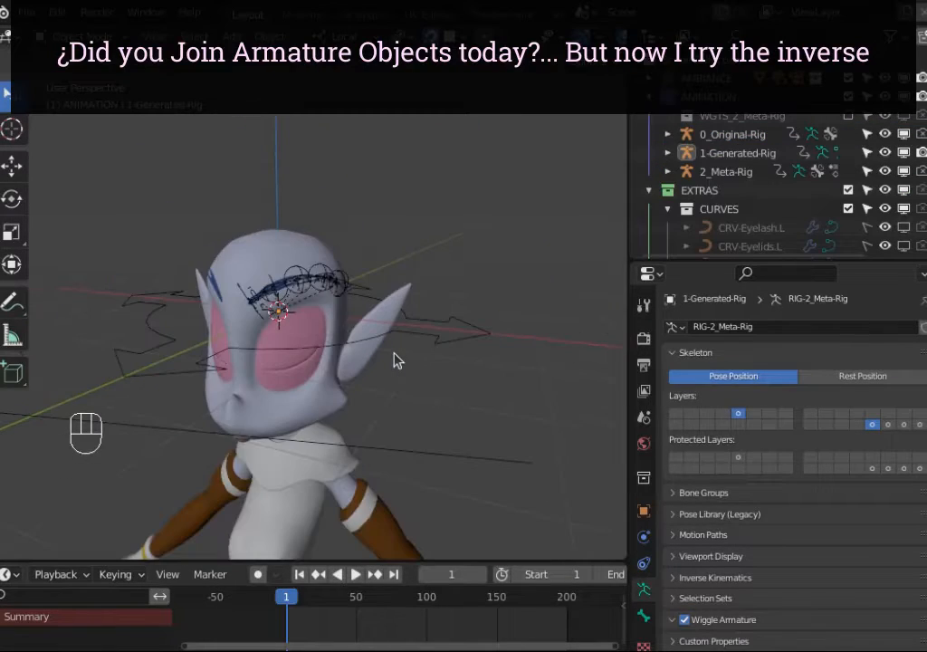
Step: Select 0_Original-Rig and switch its visible bone layer to the first layer
scroll(395, 360, "up", 3)
scroll(332, 311, "down", 3)
left_click(315, 291)
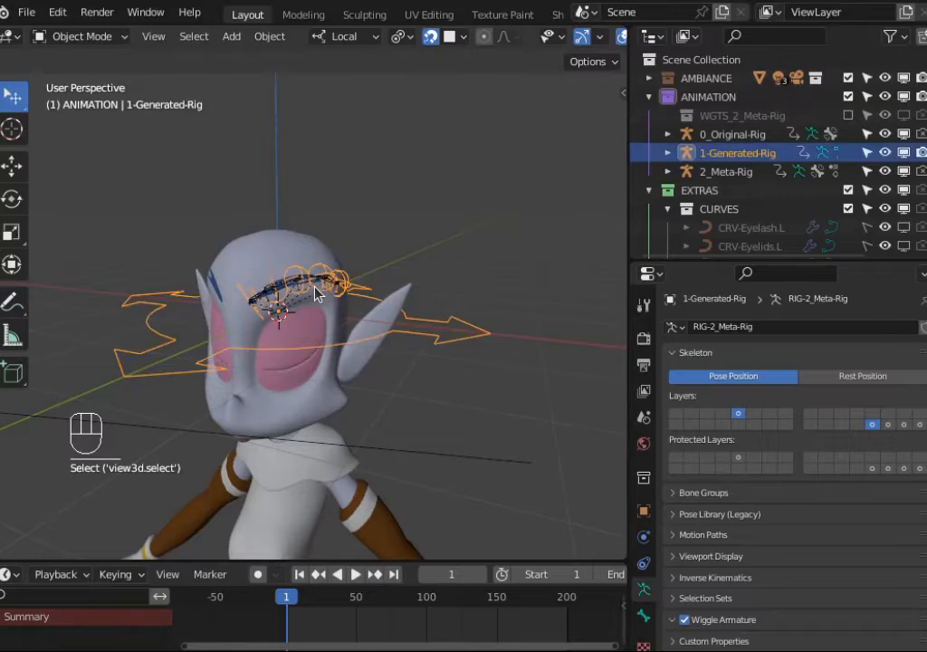
left_click(746, 138)
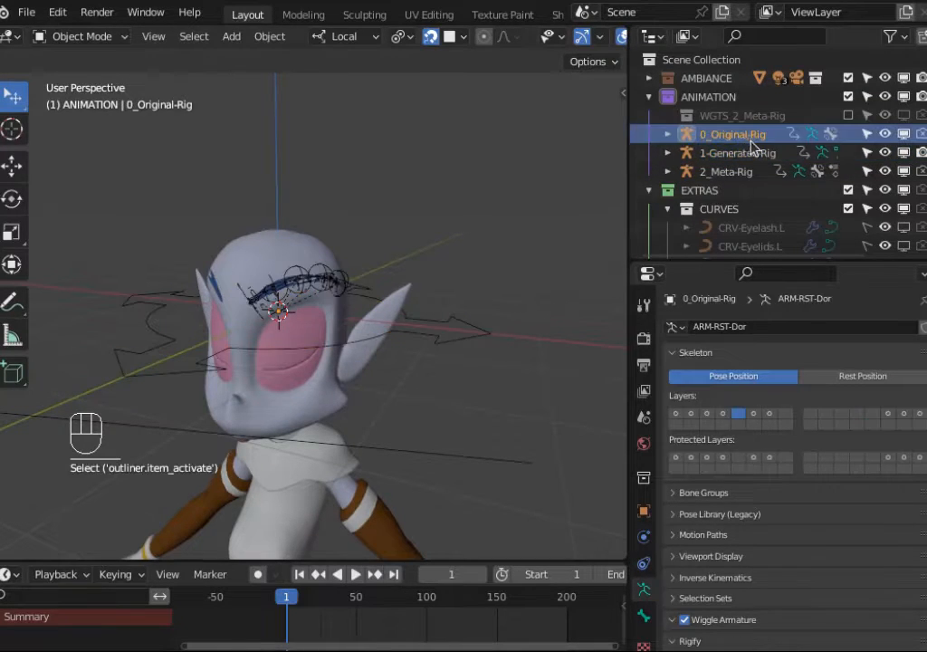
left_click(302, 270)
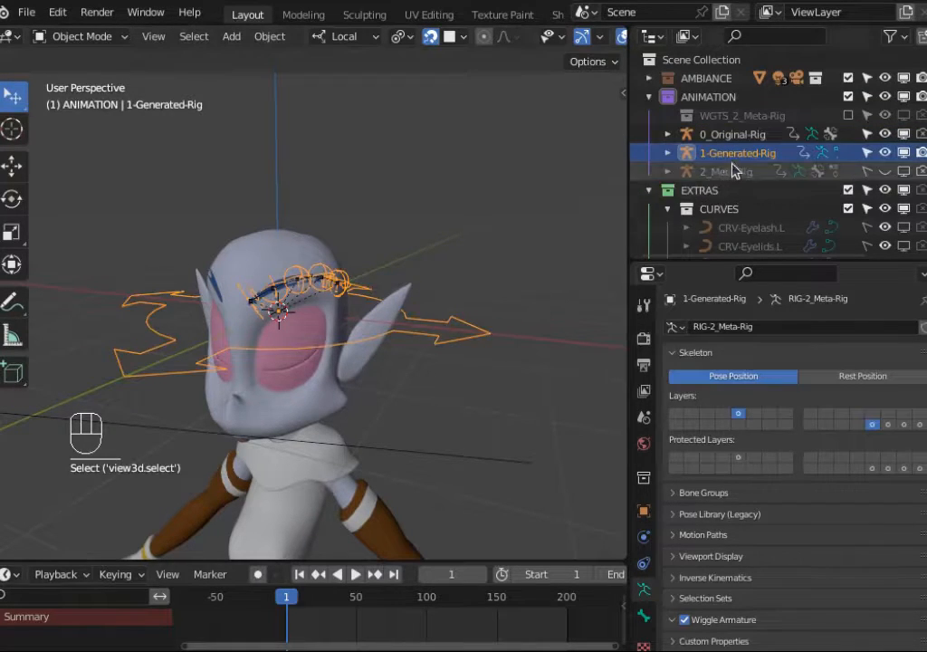
middle_click_drag(414, 210, 459, 181, "shift")
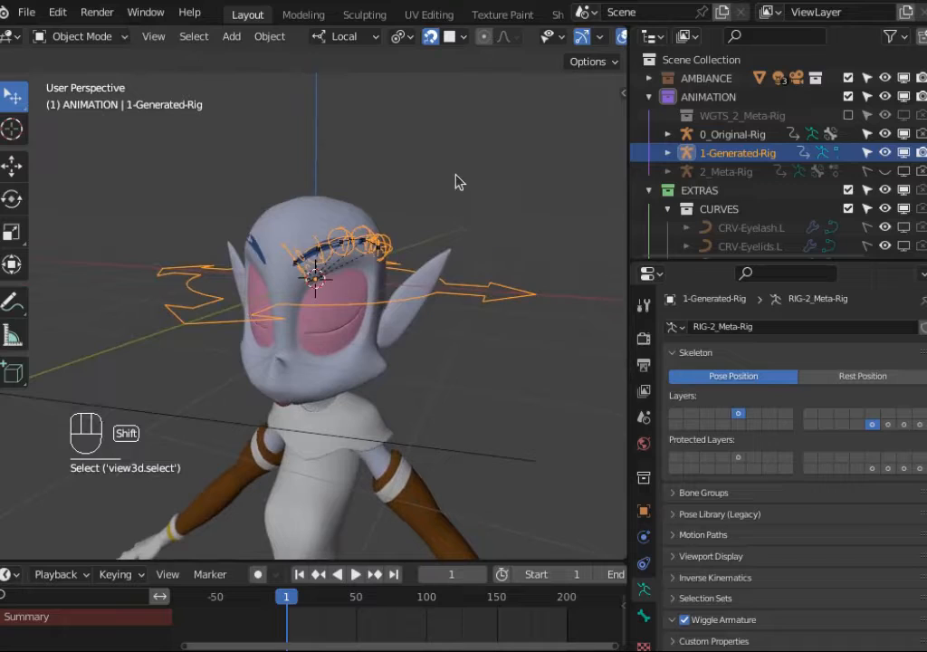
left_click(750, 140, "shift")
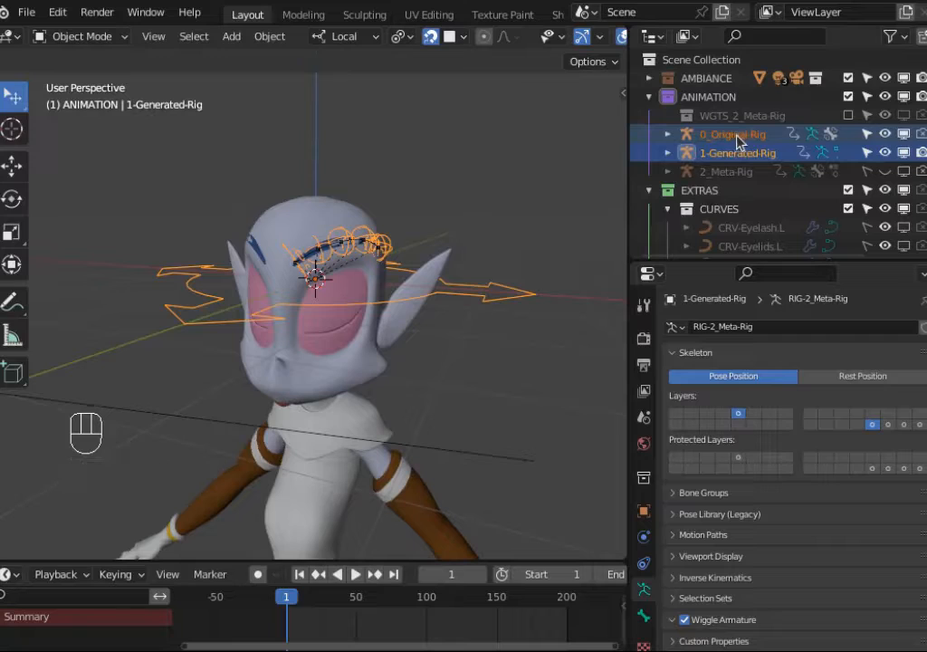
left_click(685, 135)
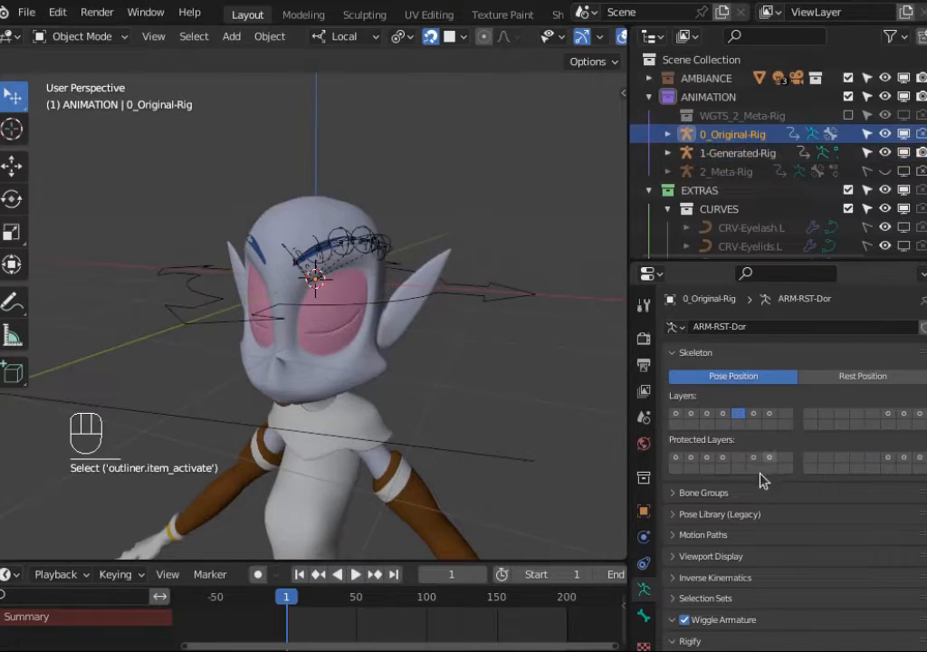
left_click(675, 416)
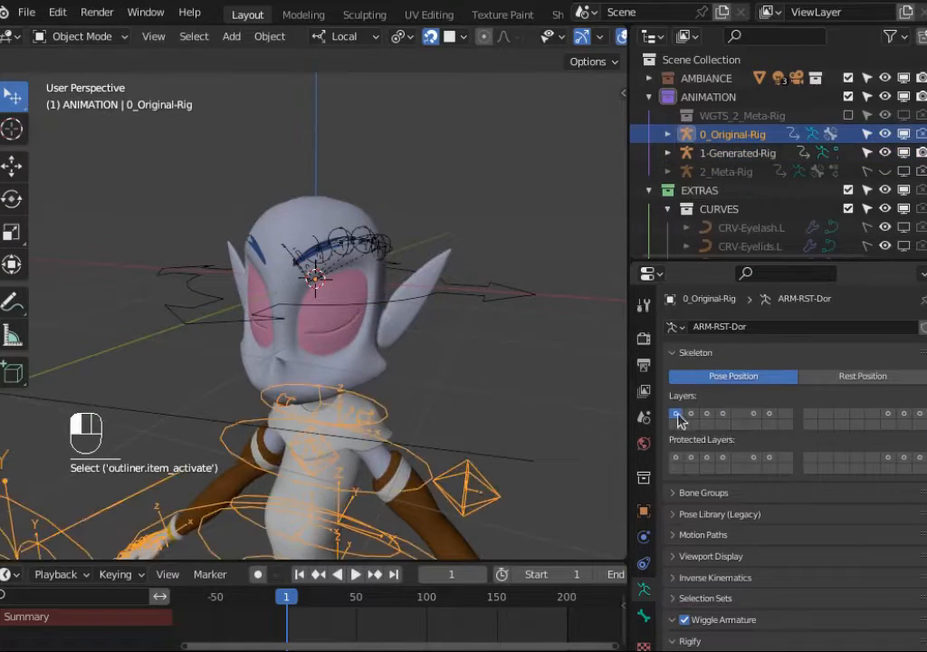
key("shift")
left_click(739, 154, "shift")
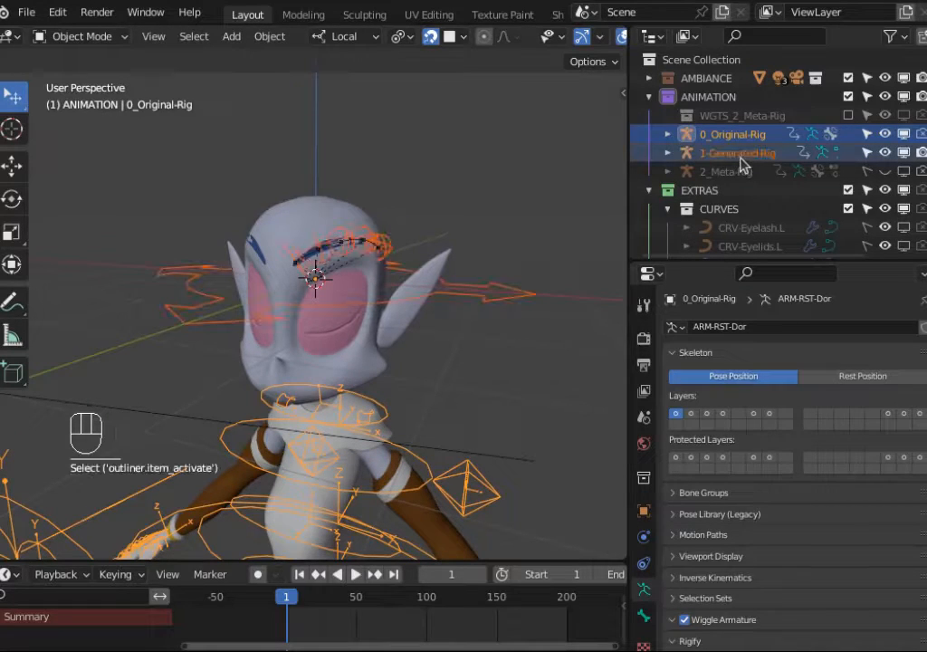
key("alt+a")
Step: Select both rigs with 1-Generated-Rig active and join 0_Original-Rig into 1-Generated-Rig
middle_click_drag(170, 285, 177, 307, "shift")
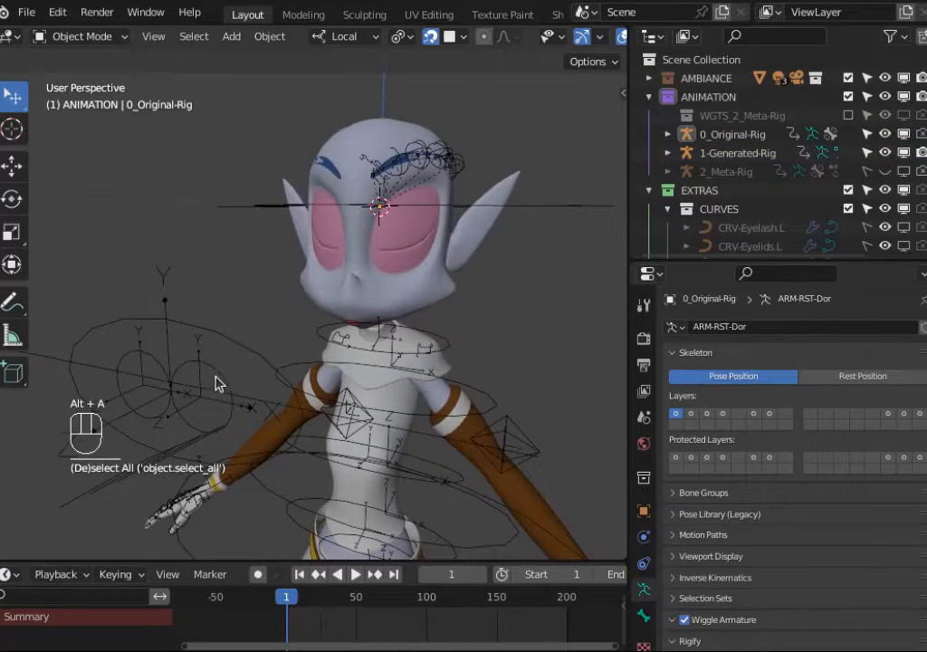
left_click(217, 378)
middle_click_drag(306, 275, 261, 259)
left_click(265, 230, "shift")
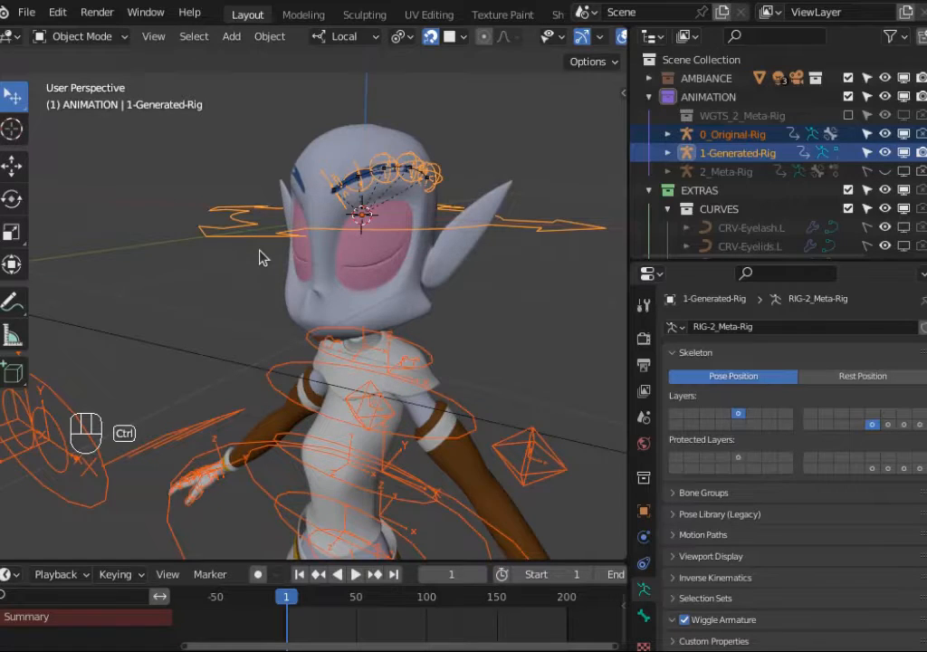
key("ctrl+j")
Step: Select the joined 1-Generated-Rig and switch its visible bone layer to the first layer
middle_click_drag(262, 256, 394, 301)
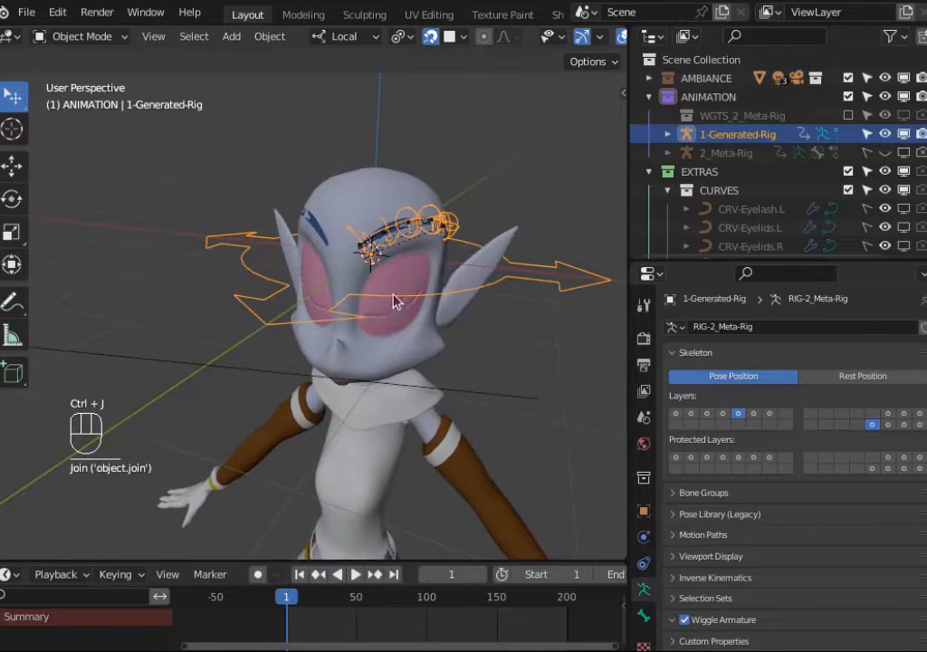
scroll(453, 304, "down", 2)
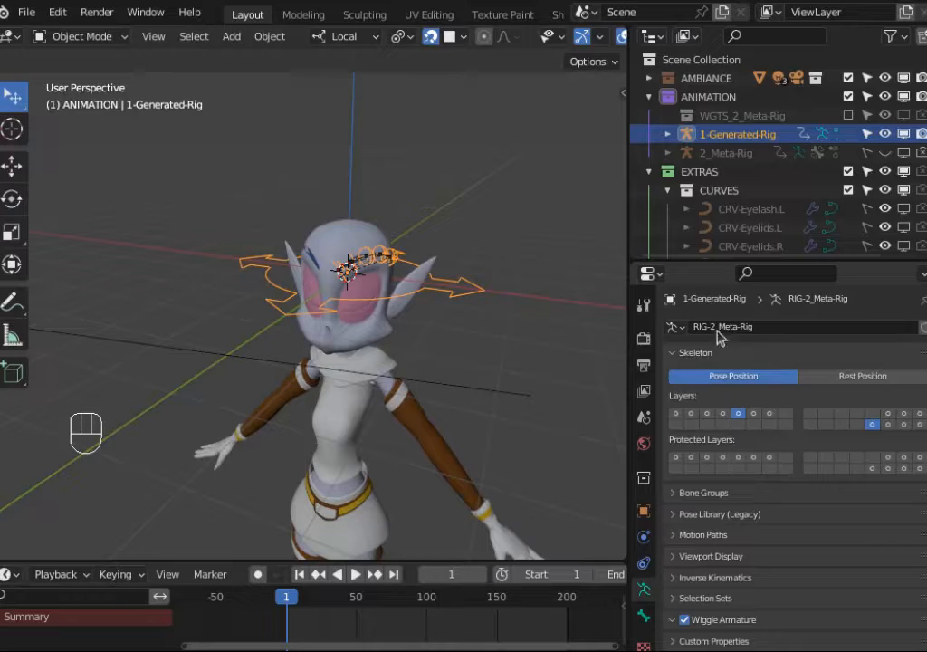
left_click(720, 140)
left_click(675, 413)
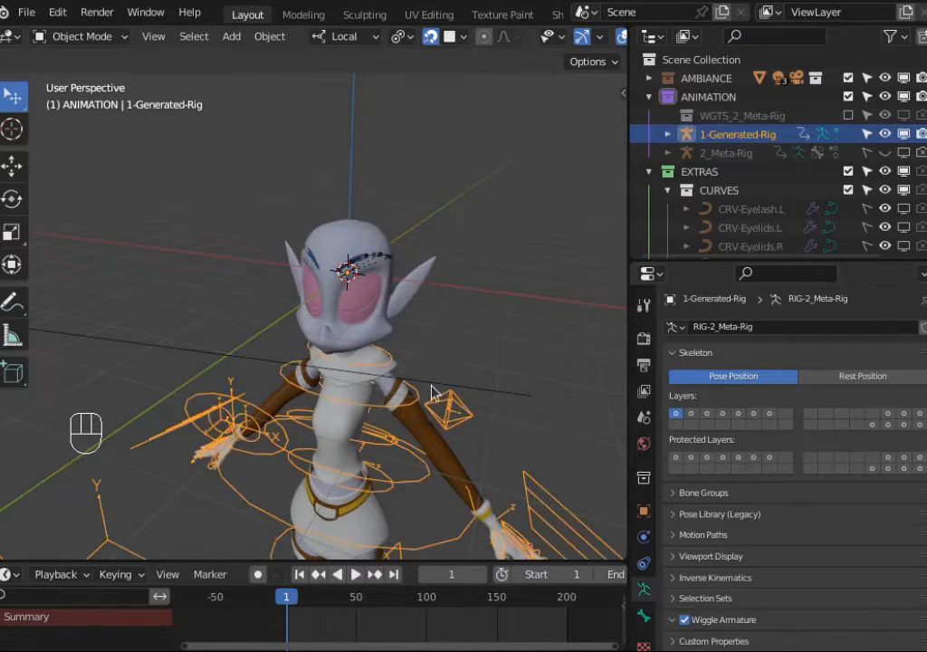
middle_click_drag(385, 468, 377, 440)
middle_click_drag(377, 439, 330, 399, "shift")
left_click(206, 335)
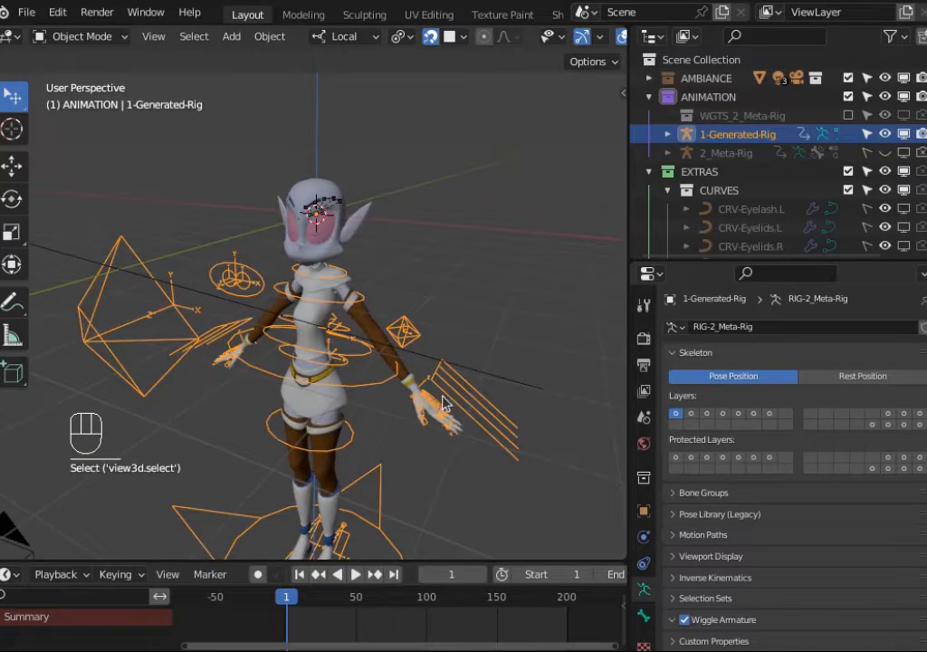
Step: Enter Pose Mode on 1-Generated-Rig and test-move the left and right IK hand controls, cancelling each move
key("ctrl+Tab")
left_click(436, 432)
middle_click_drag(437, 433, 403, 469)
key("g")
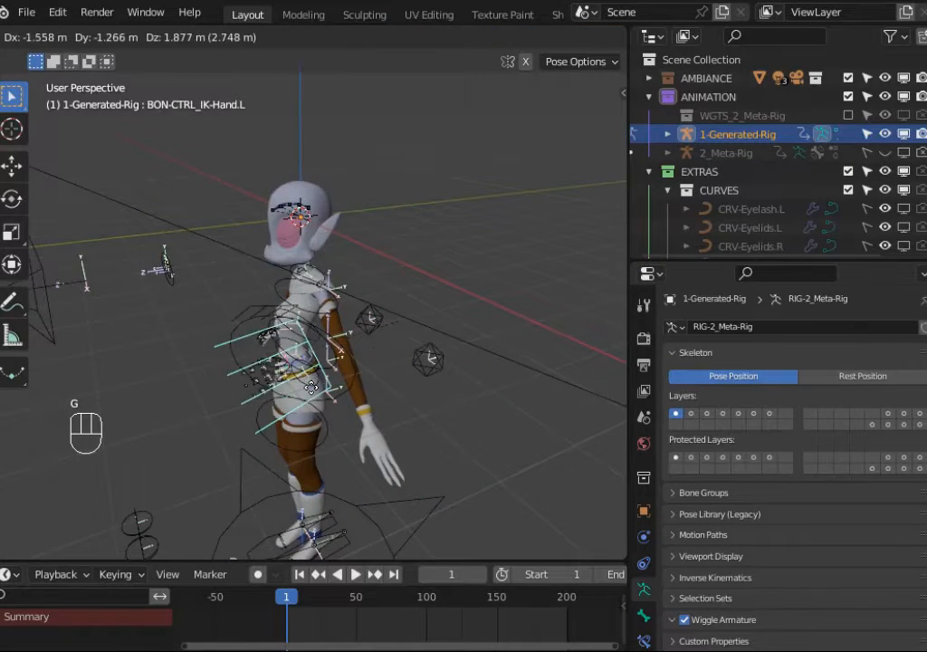
key("Escape")
middle_click_drag(389, 434, 449, 389)
left_click(175, 393)
key("g")
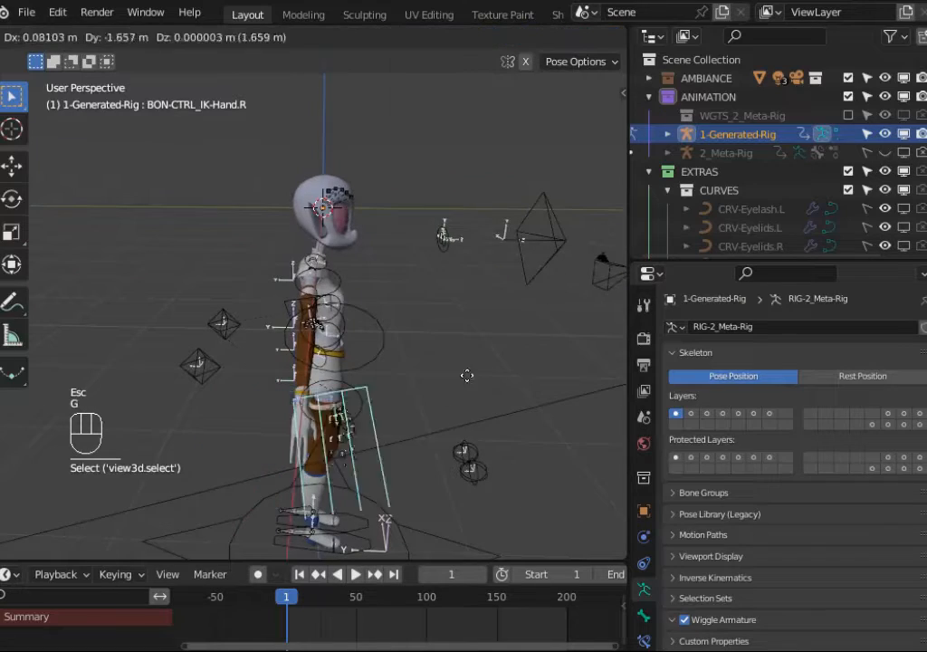
key("Escape")
Step: Select all bones of 1-Generated-Rig, clear all their pose transforms, and return to Object Mode
middle_click_drag(339, 385, 356, 404)
key("a")
key("alt+q")
key("alt+q")
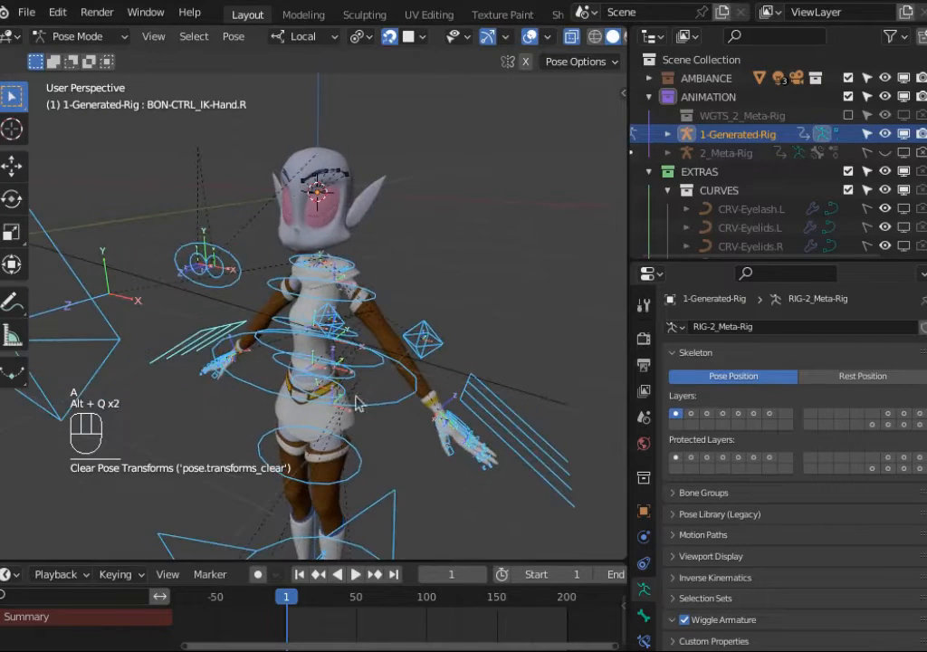
key("ctrl+Tab")
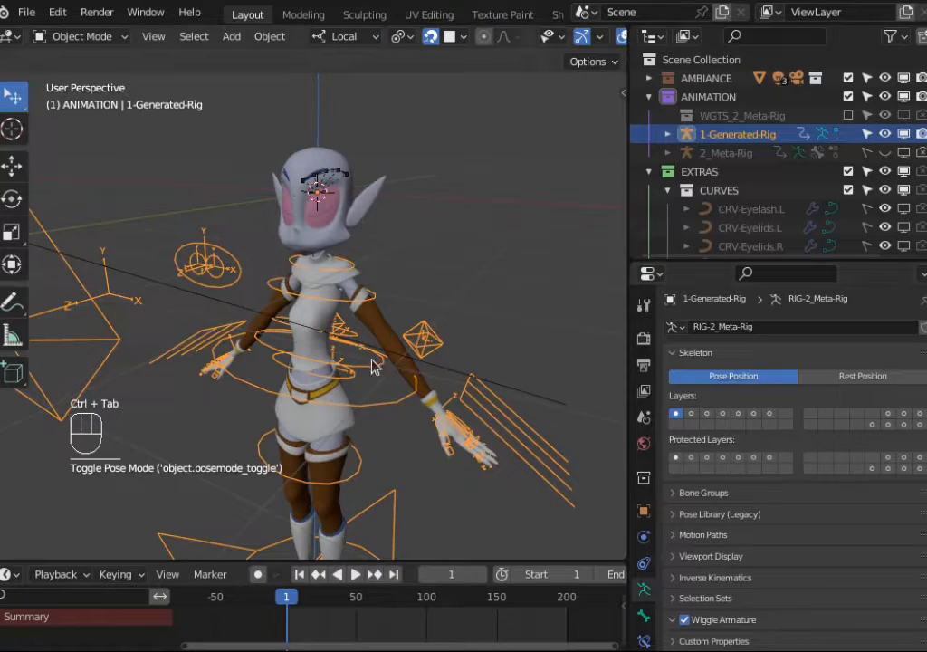
Step: Set the Armature: Head modifier object on 0a_Dorothy to 1-Generated-Rig and copy that object field
left_click(381, 333)
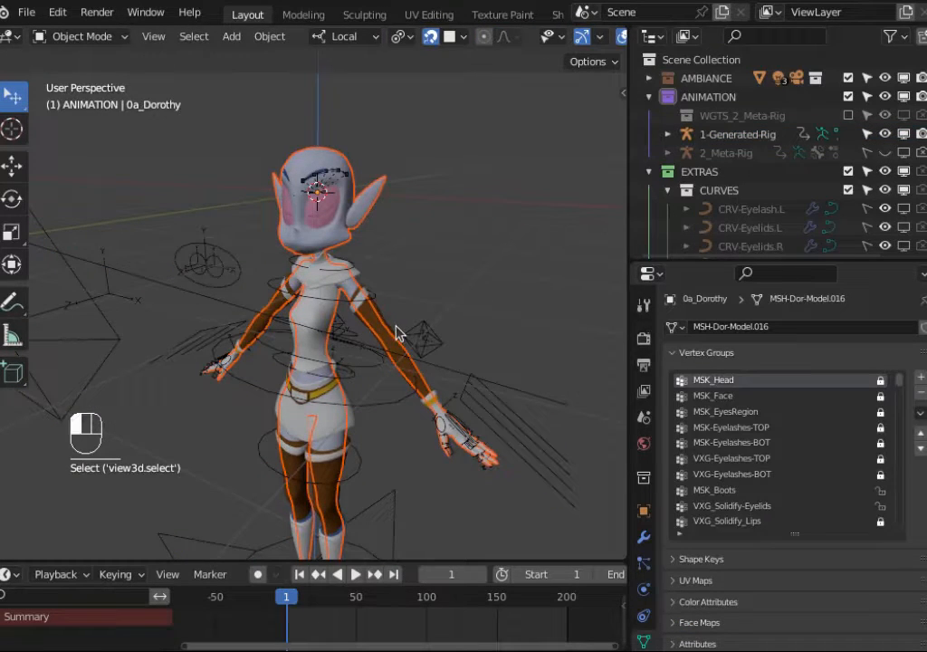
left_click(644, 537)
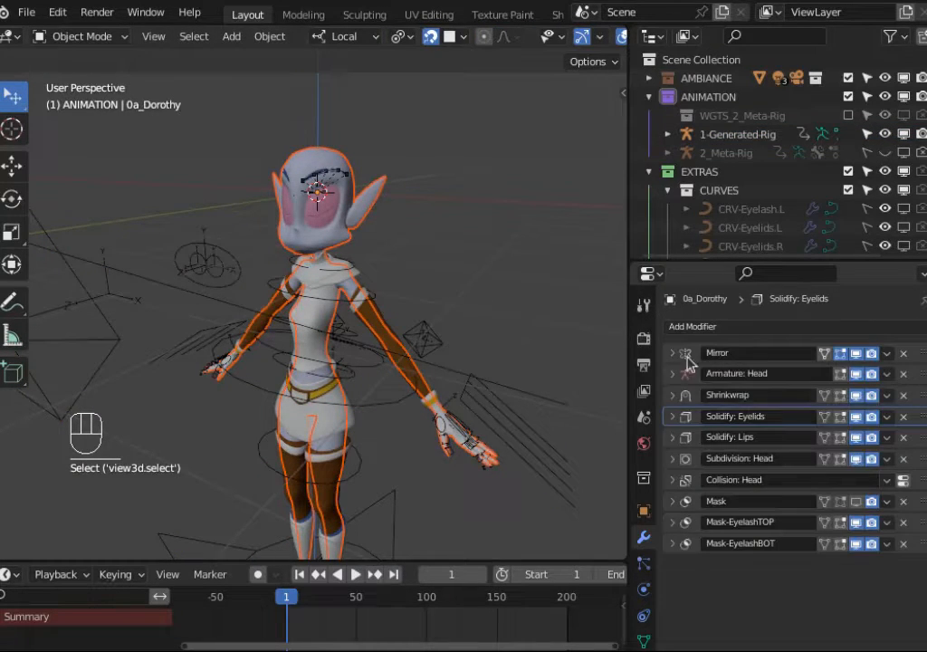
left_click(673, 373)
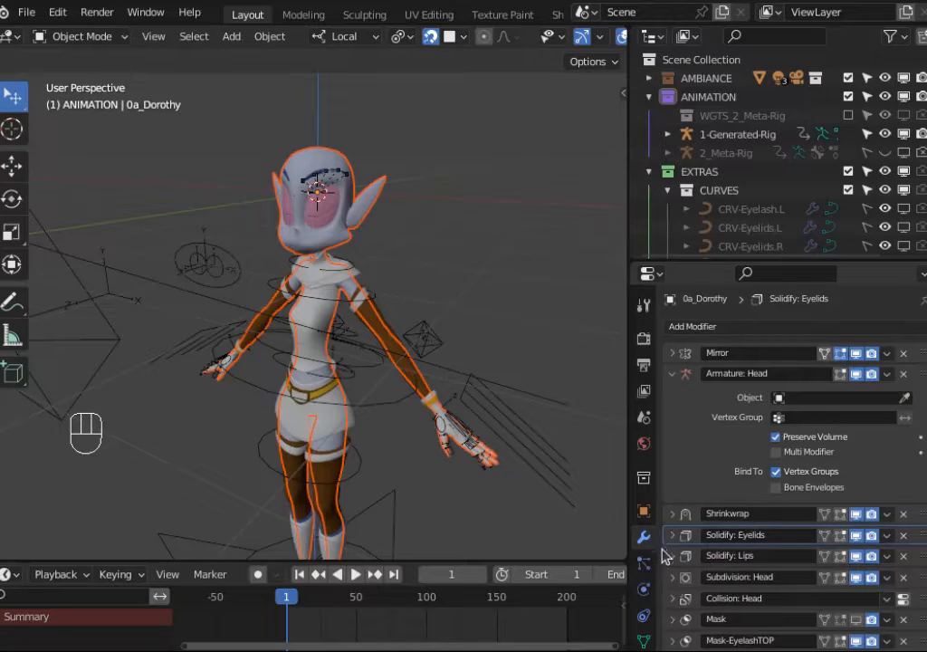
left_click(644, 615)
left_click(644, 537)
scroll(489, 358, "up", 1)
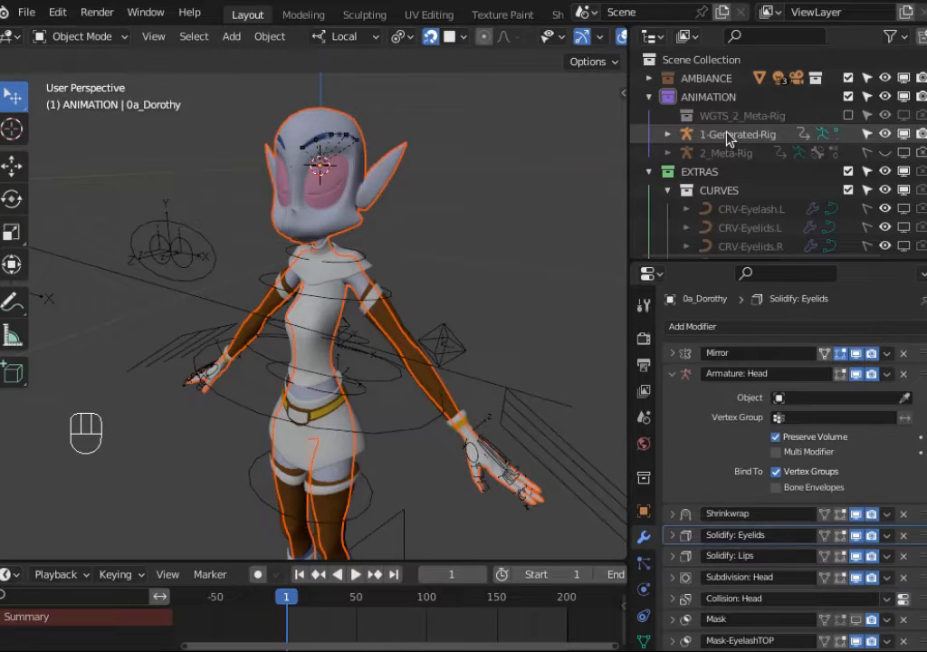
left_click(820, 398)
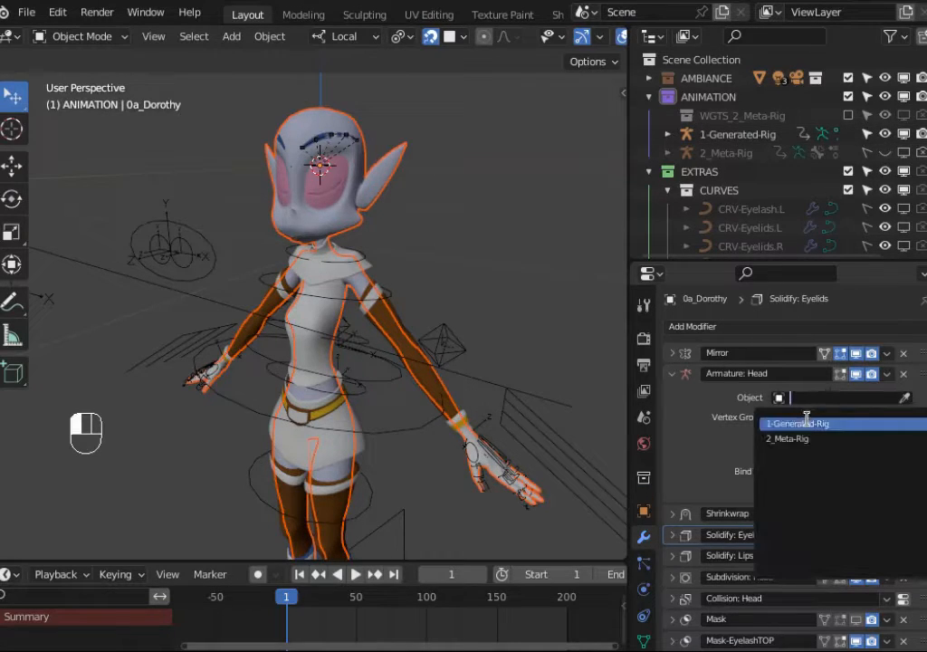
left_click(808, 426)
left_click(811, 399)
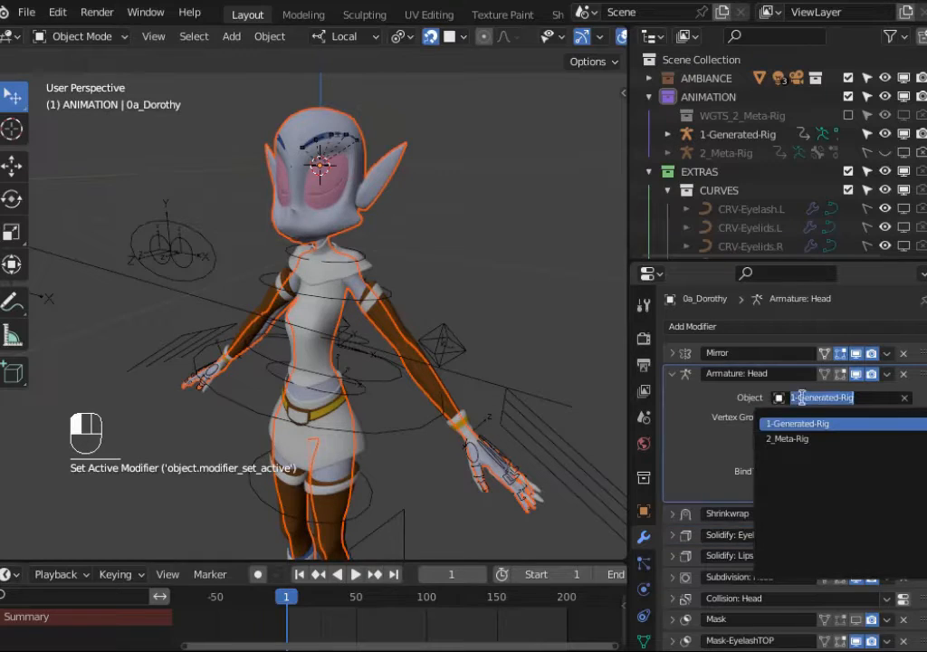
key("ctrl+c")
Step: Paste 1-Generated-Rig as the object of the Hook-BON-CTRL_Eyelid-08.R modifier on CRV-Eyelids.R
left_click(442, 349)
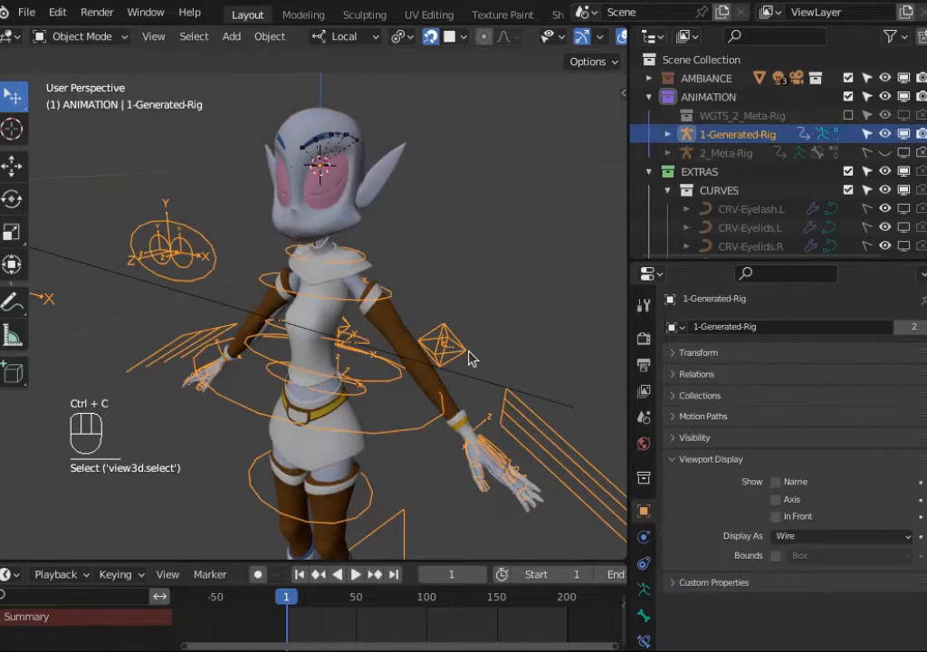
left_click(326, 276)
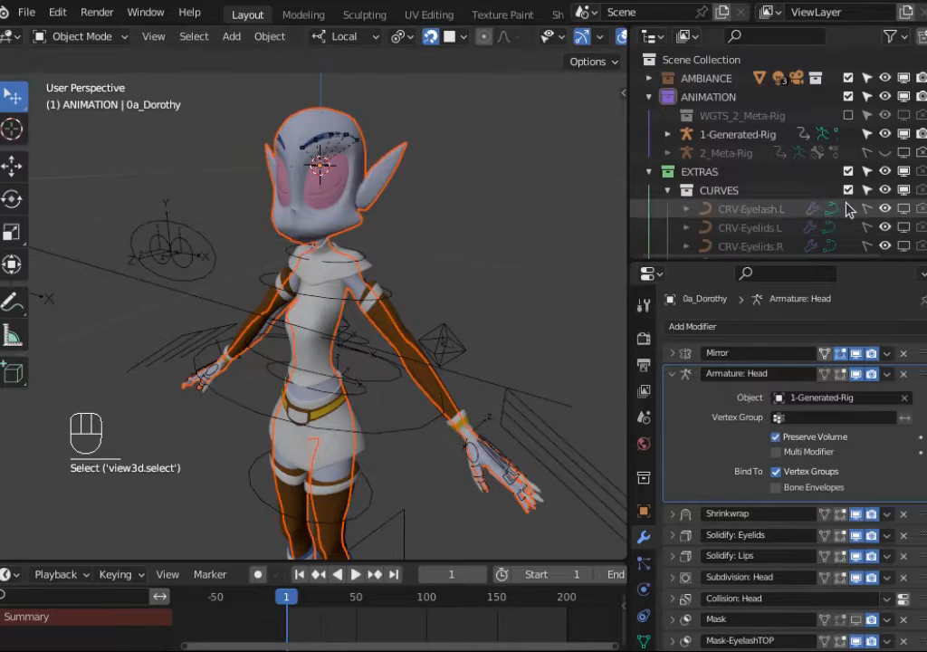
scroll(848, 208, "down", 8)
left_click(749, 116)
left_click(749, 134)
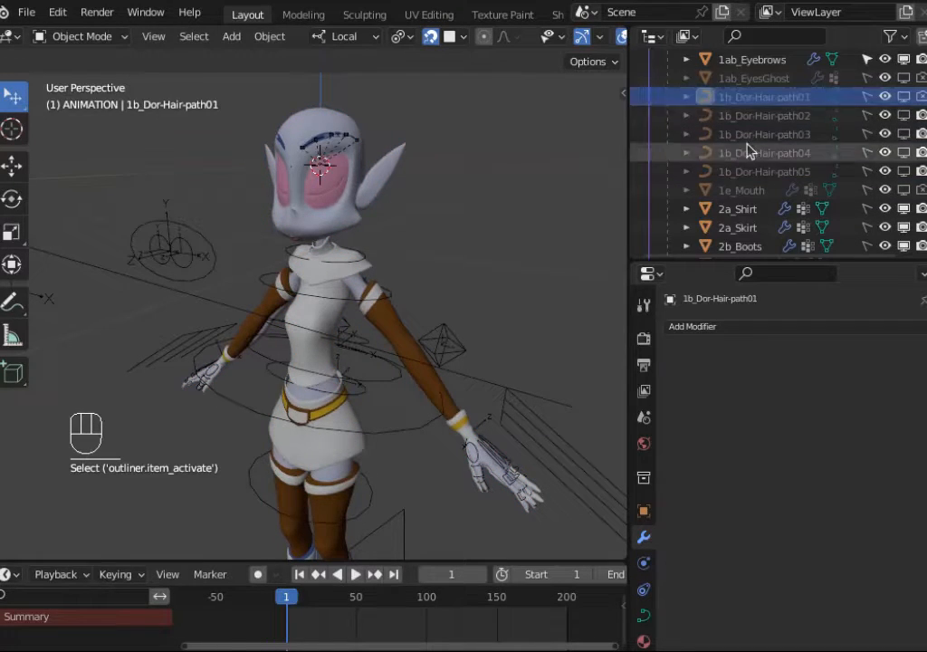
left_click(748, 152)
scroll(738, 195, "down", 8)
scroll(731, 218, "down", 2)
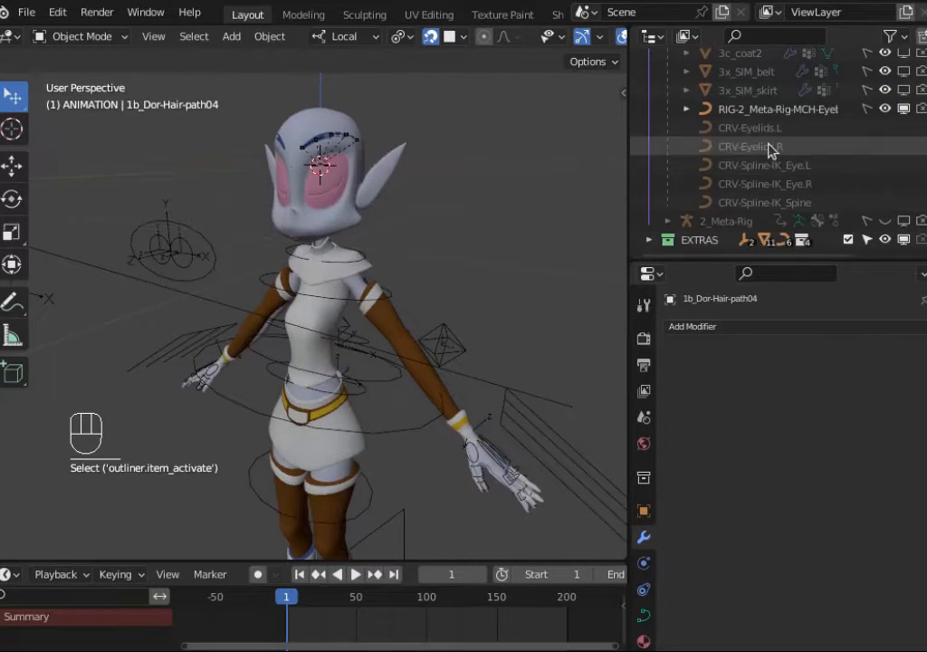
left_click(761, 146)
left_click(672, 353)
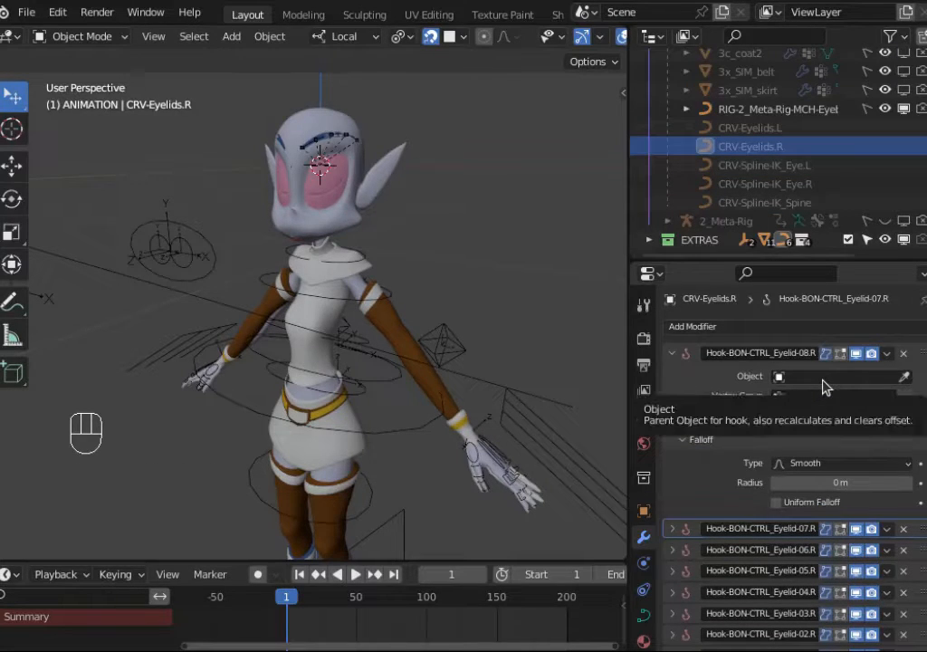
key("ctrl+v")
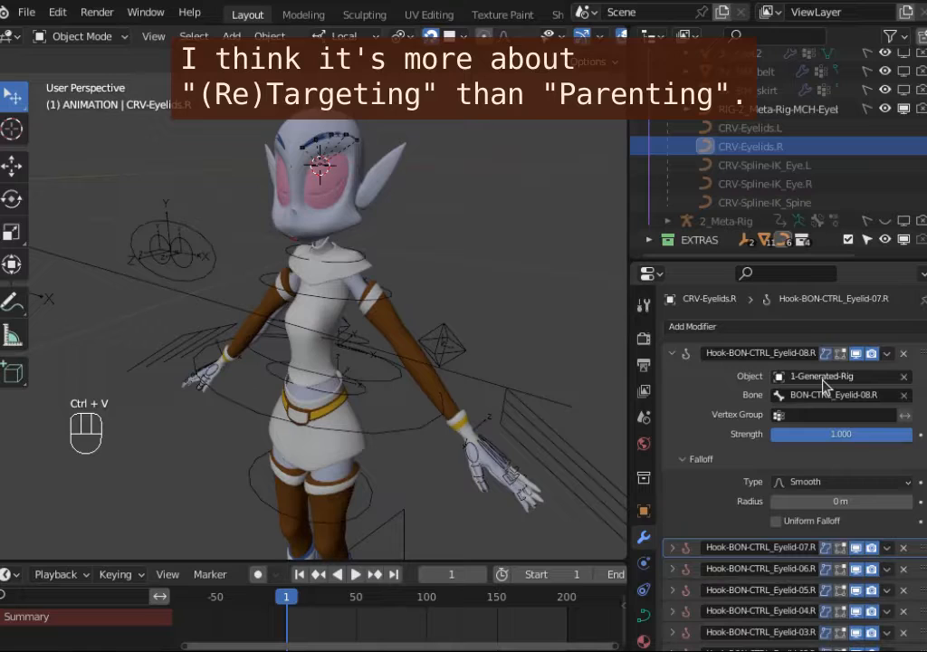
left_click(672, 353)
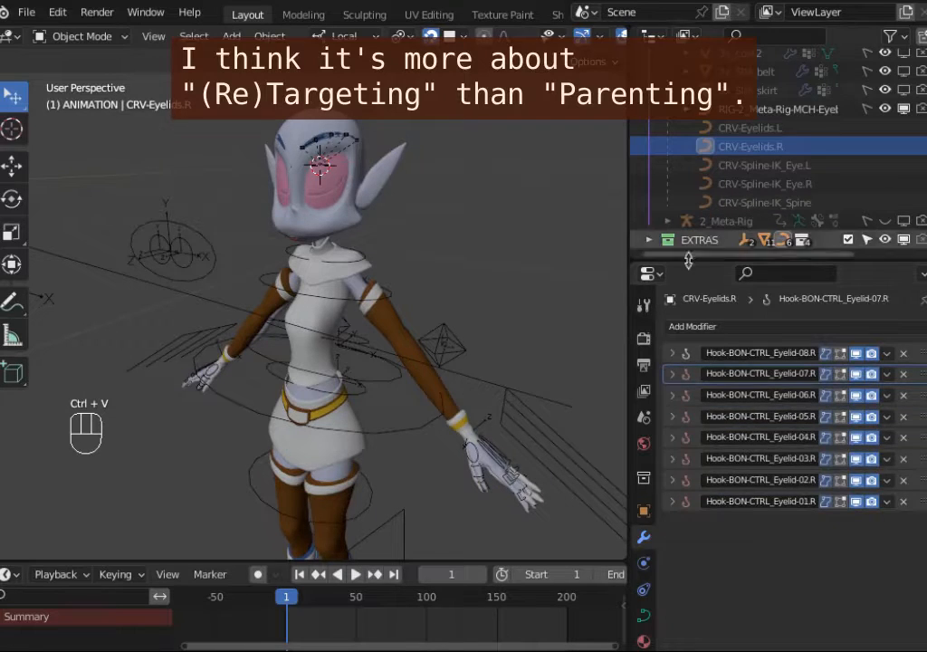
Step: Paste 1-Generated-Rig as the object of the Armature modifier on 2b_Boots
scroll(725, 208, "down", 10)
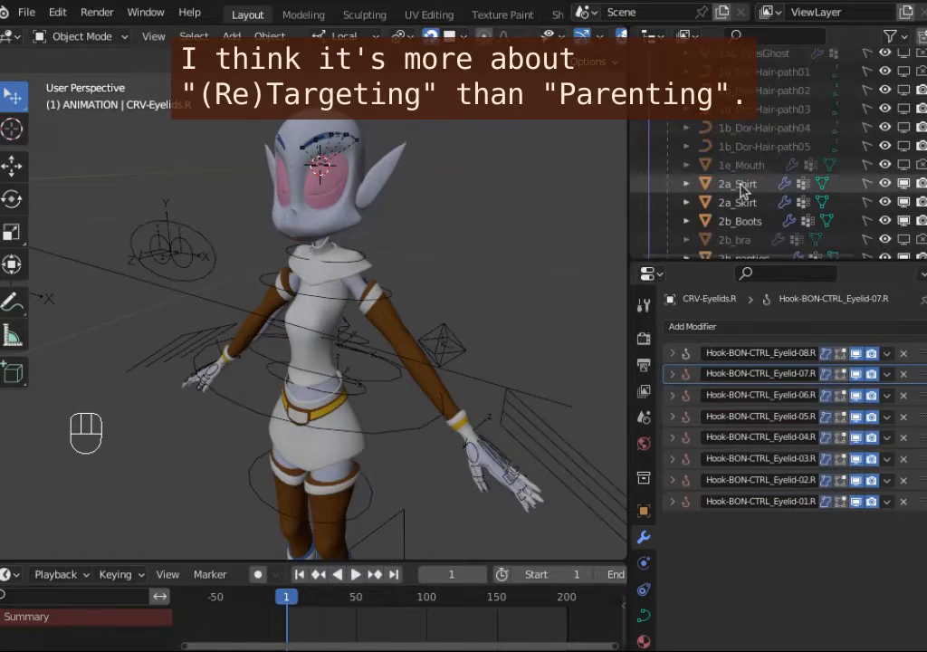
left_click(756, 147)
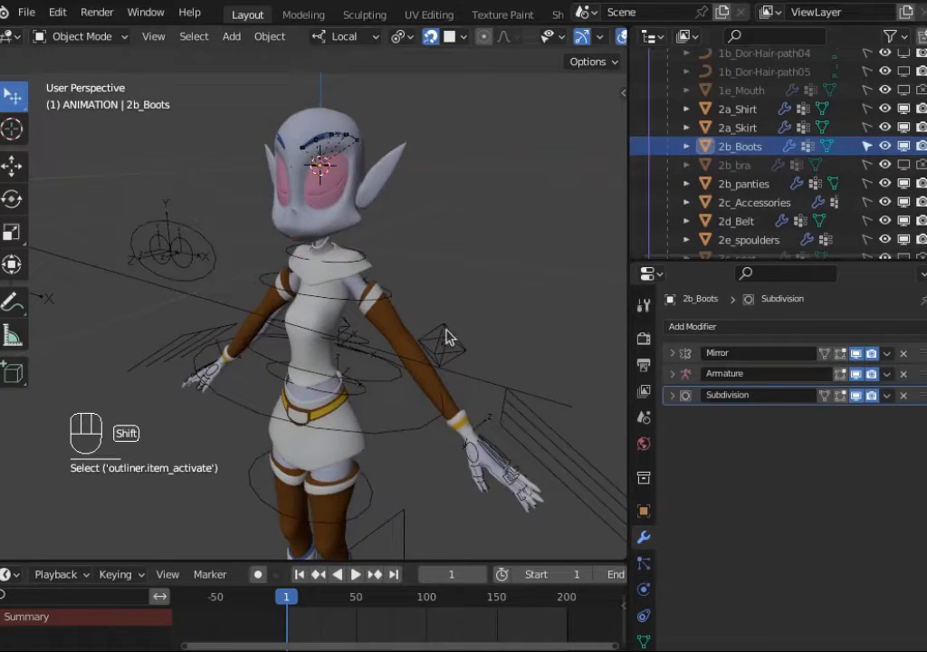
middle_click_drag(444, 335, 453, 253, "shift")
left_click(381, 421)
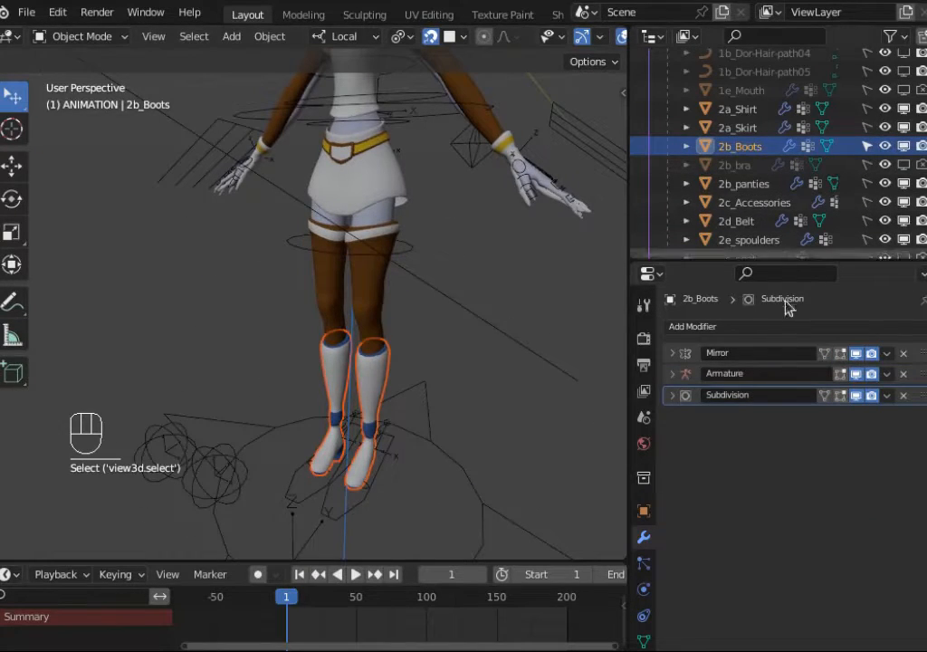
left_click(672, 373)
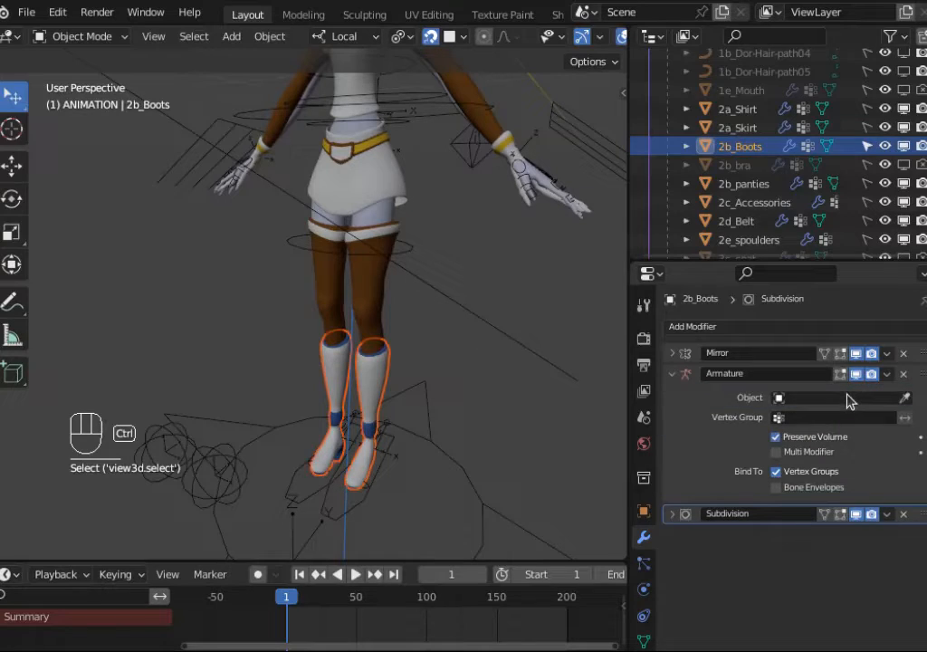
key("ctrl+v")
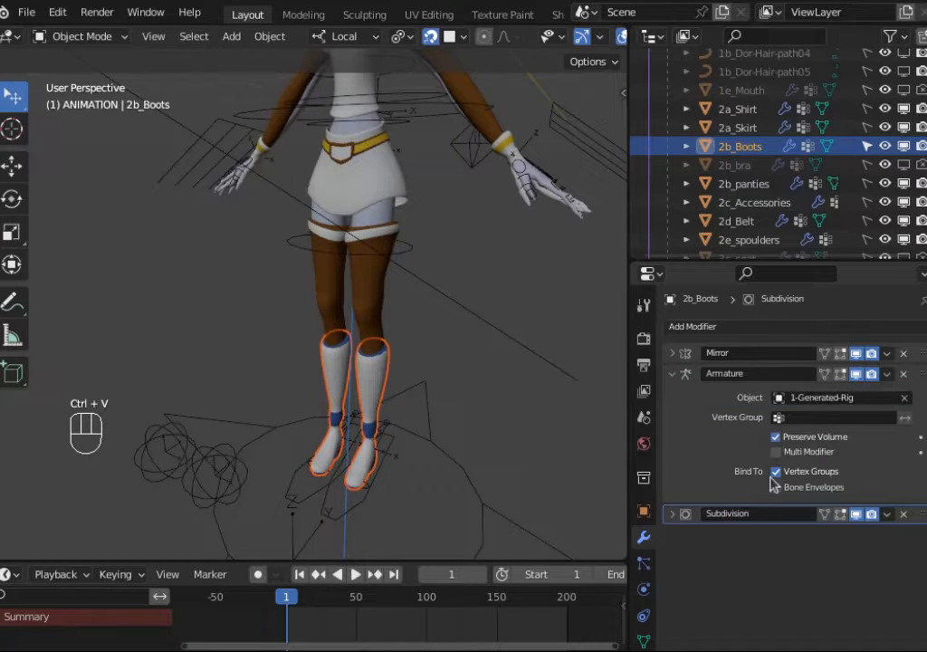
Step: Test-move the left IK hand control of 1-Generated-Rig, cancelling the move
scroll(847, 177, "down", 2)
scroll(850, 181, "up", 8)
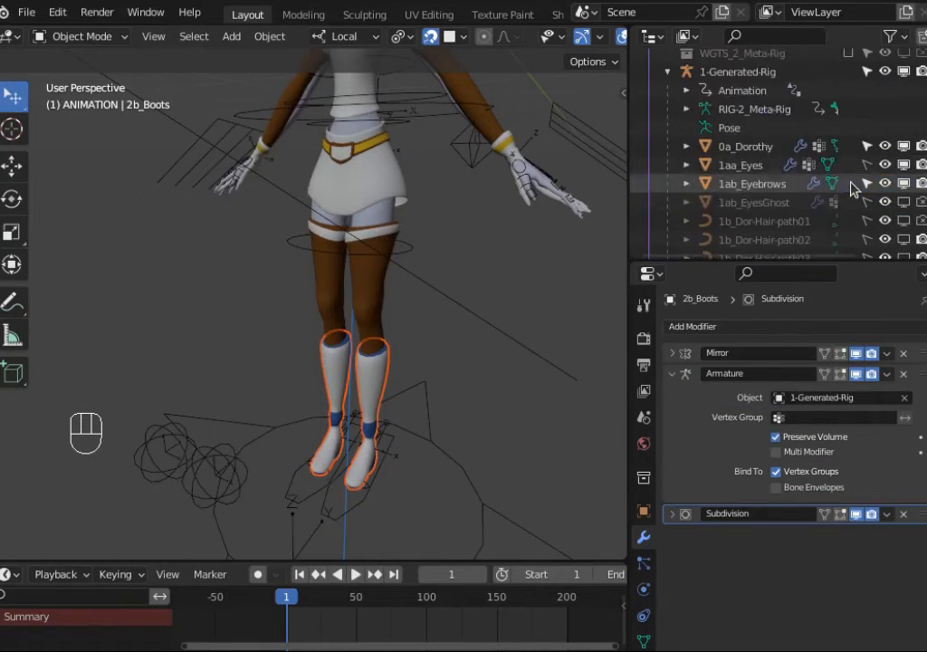
scroll(852, 187, "up", 3)
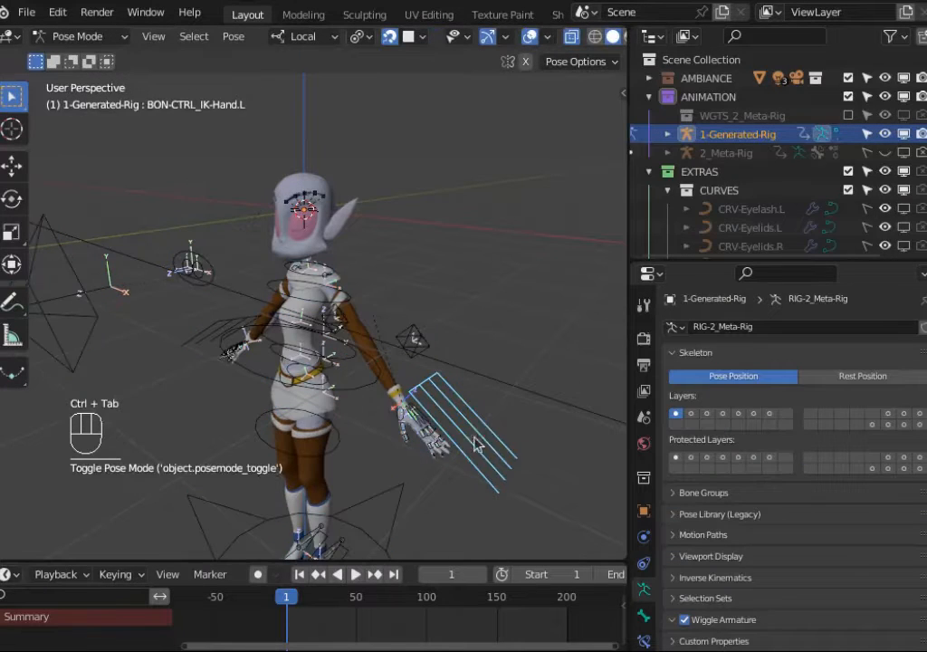
left_click(466, 439)
key("g")
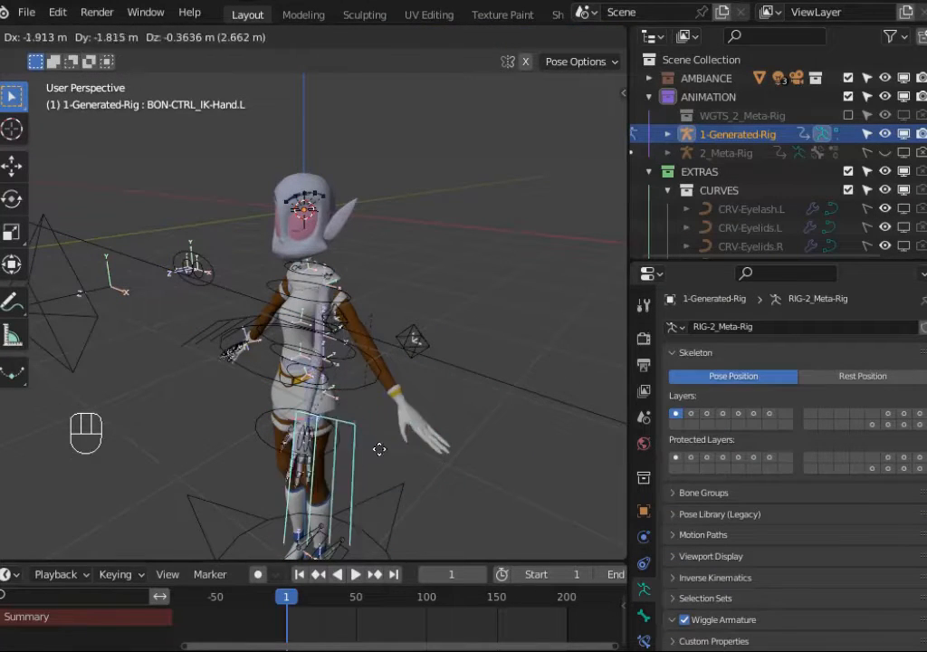
key("Escape")
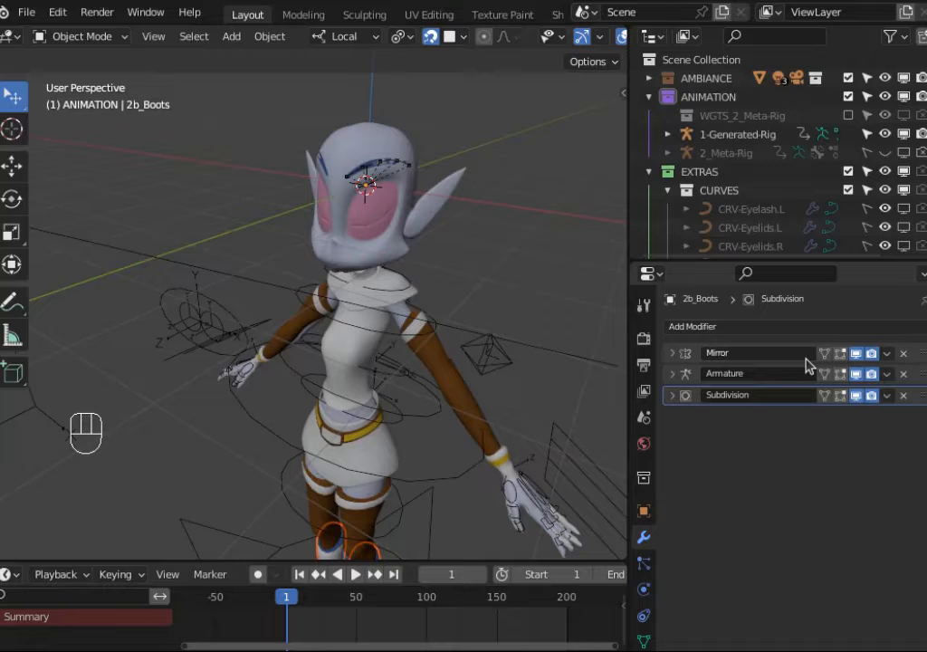
Step: Inspect the armature data properties of 1-Generated-Rig
middle_click_drag(385, 279, 286, 253)
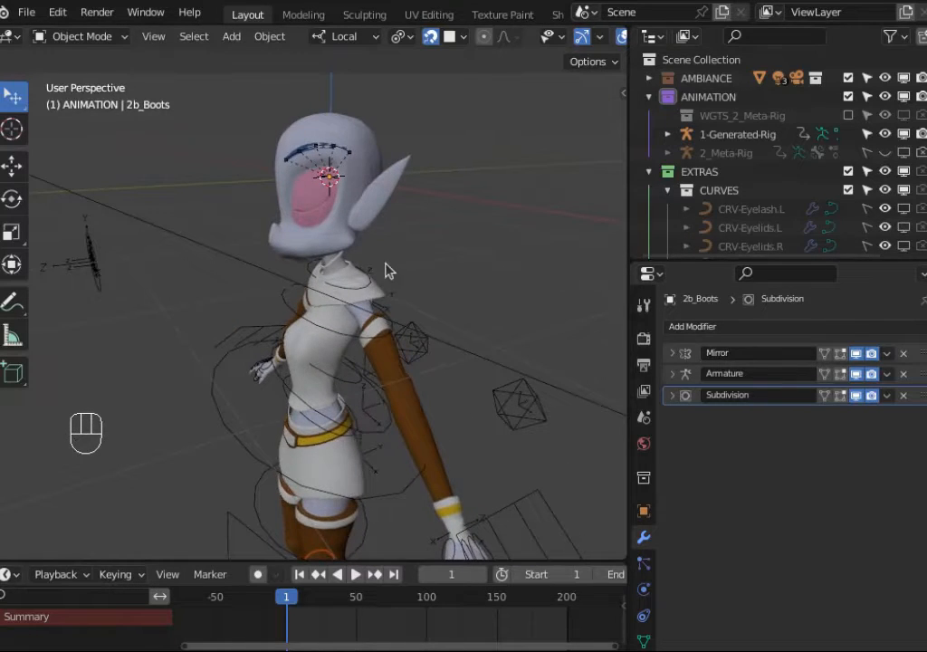
middle_click_drag(385, 265, 450, 324)
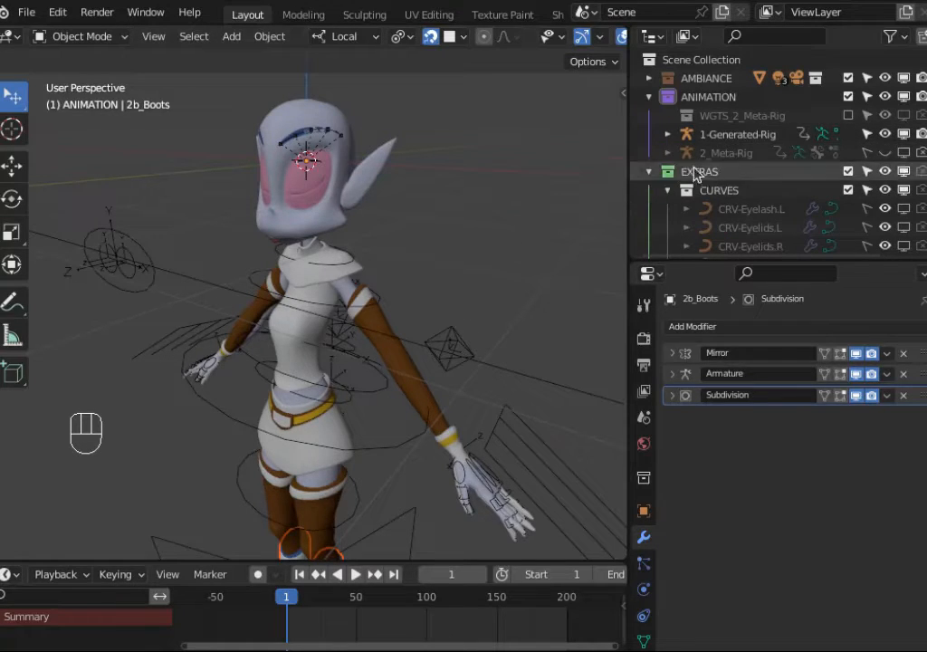
left_click(720, 136)
left_click(644, 590)
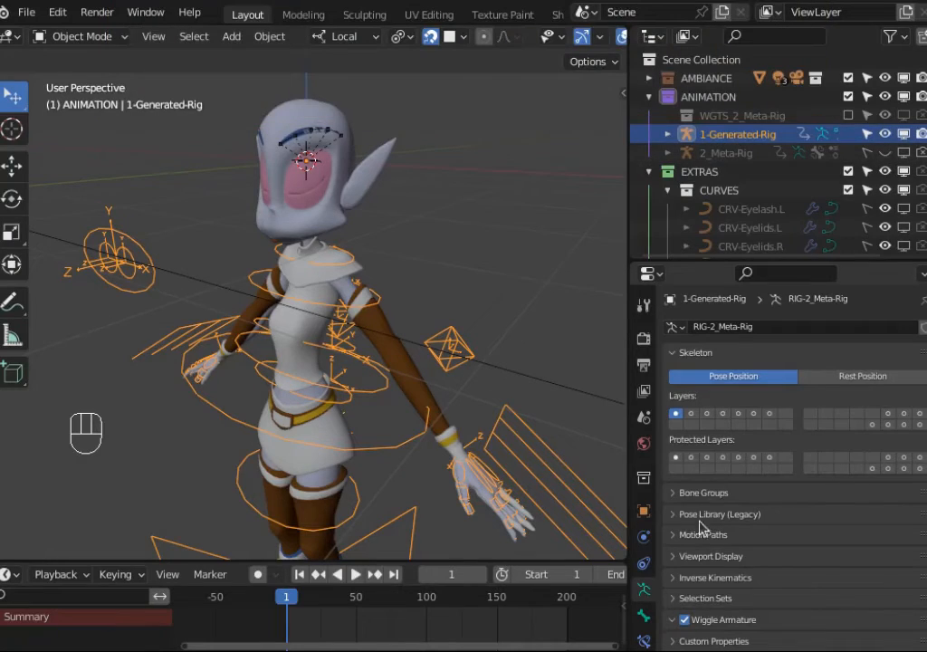
left_click(725, 143)
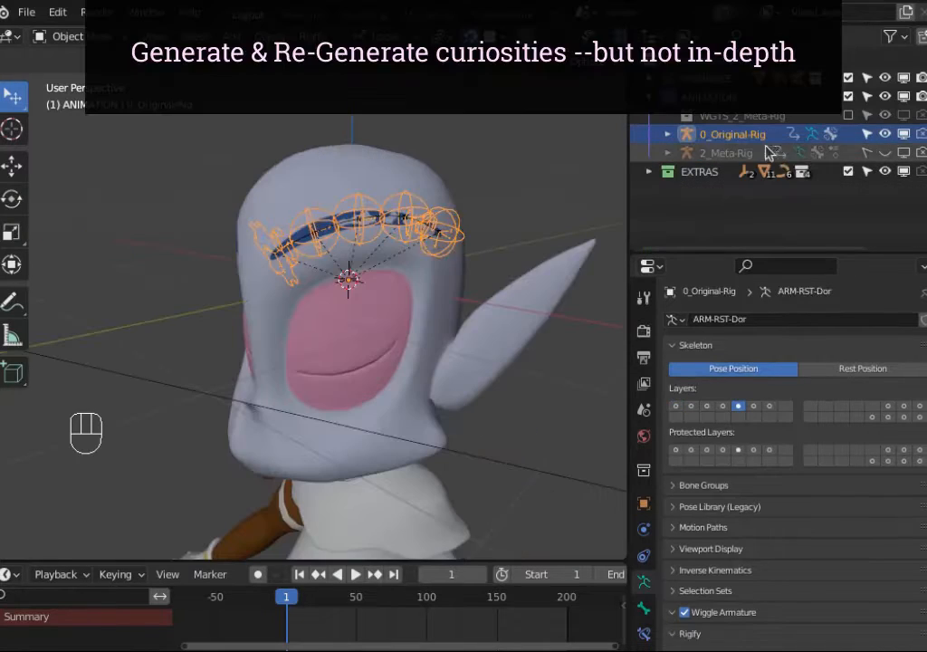
Step: Unhide 2_Meta-Rig in the viewport and make it the active object
left_click(756, 153)
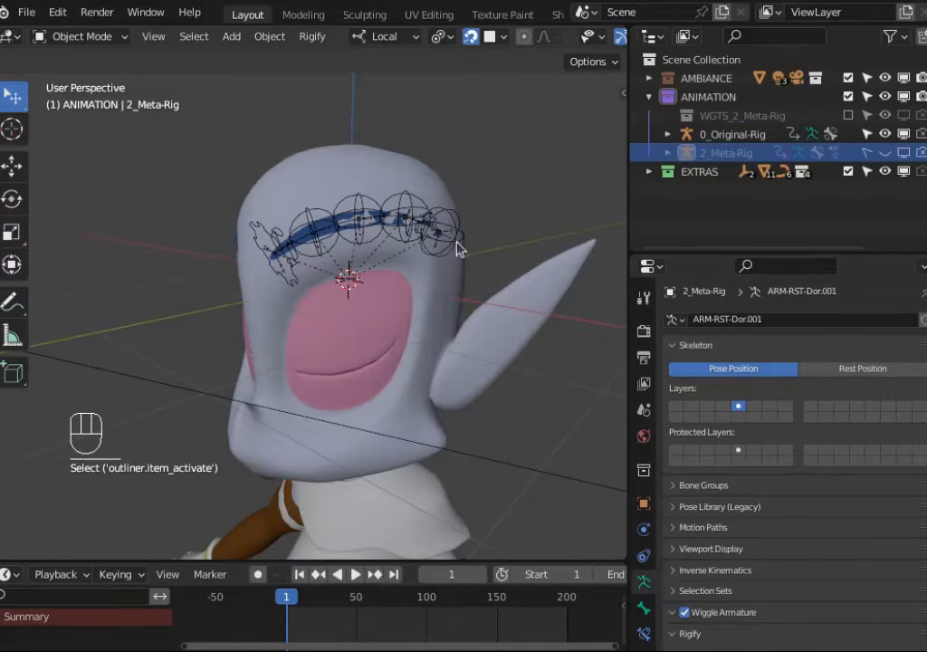
scroll(788, 544, "down", 3)
scroll(797, 562, "up", 3)
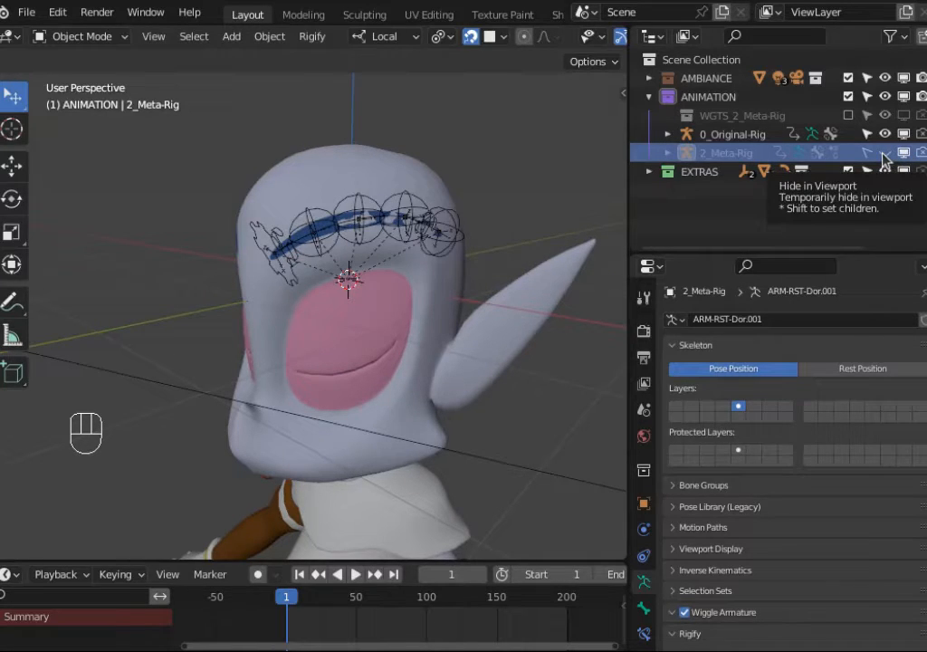
left_click(884, 153)
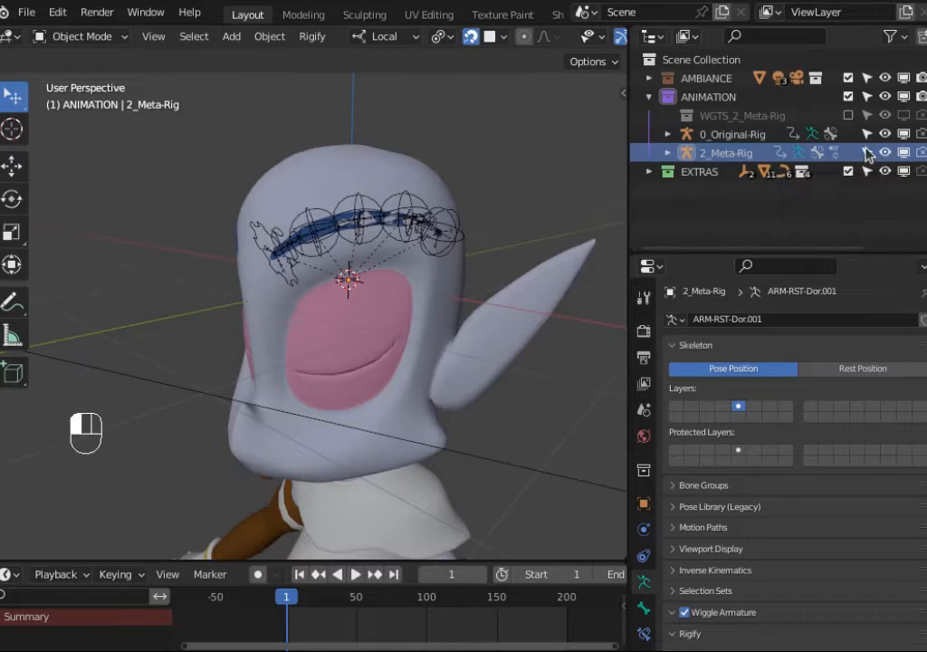
left_click(725, 156)
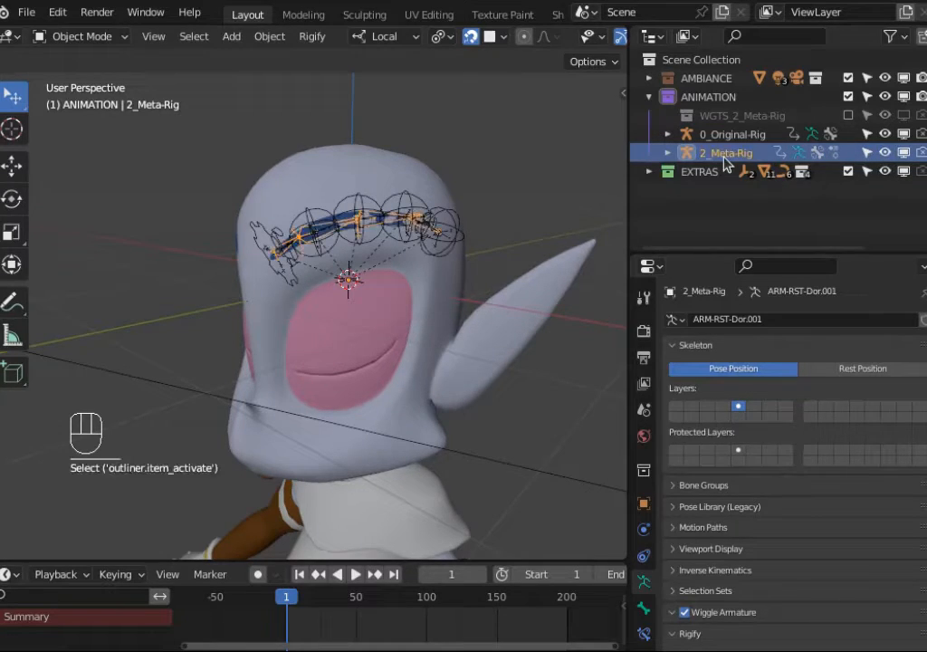
Step: Re-generate the Rigify rig from 2_Meta-Rig
scroll(842, 536, "down", 3)
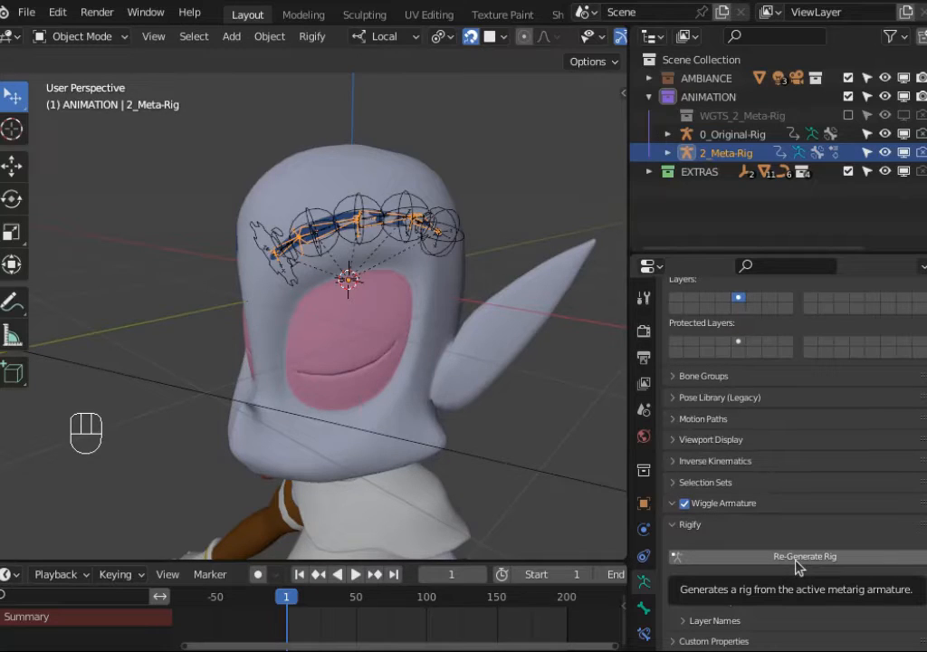
left_click(690, 581)
scroll(842, 554, "down", 4)
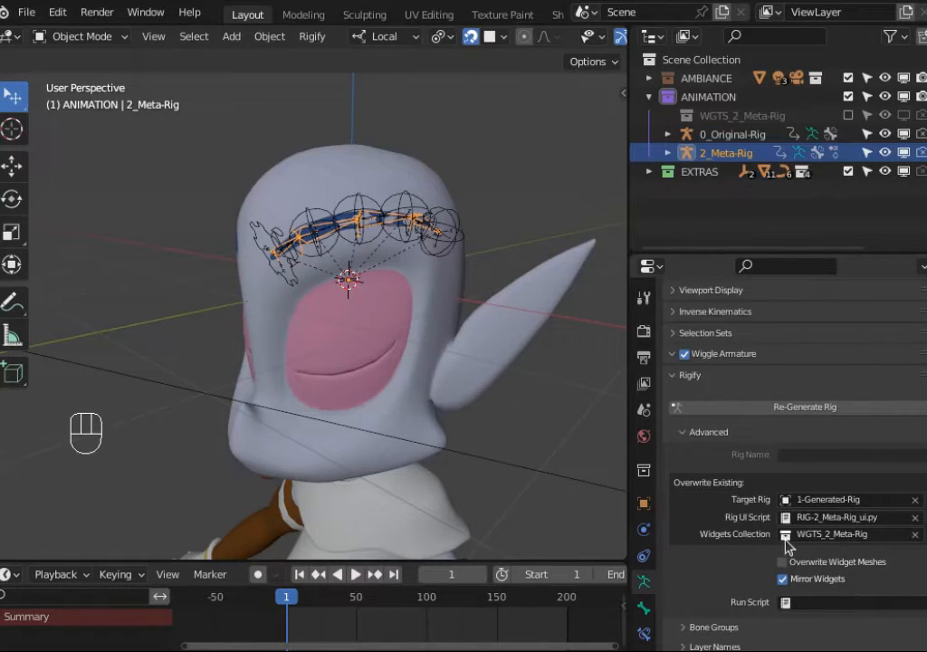
left_click(819, 410)
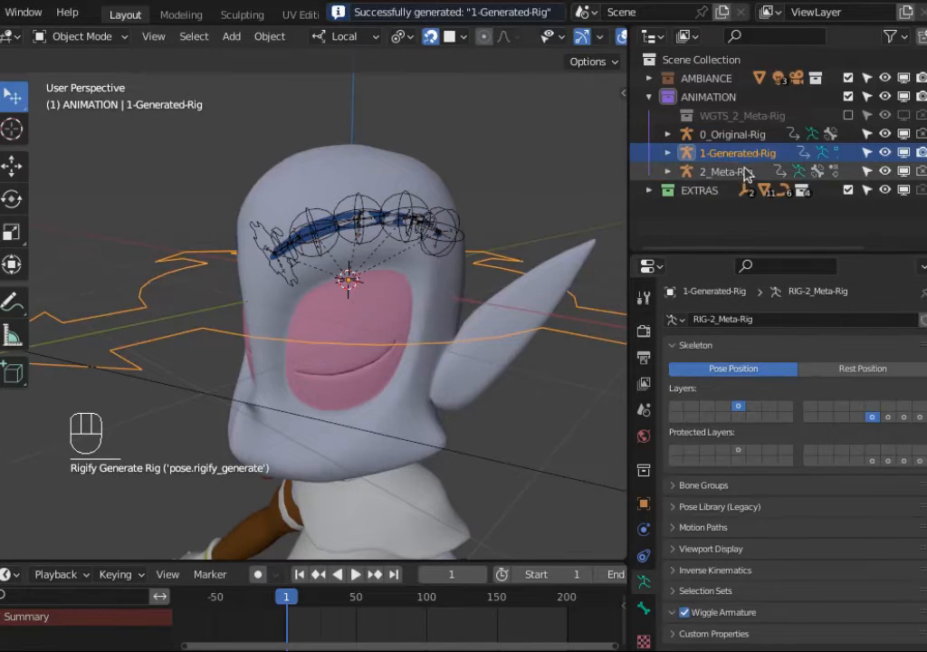
Step: Delete 1-Generated-Rig and its leftover eyebrow MCH object from the outliner
left_click(739, 153)
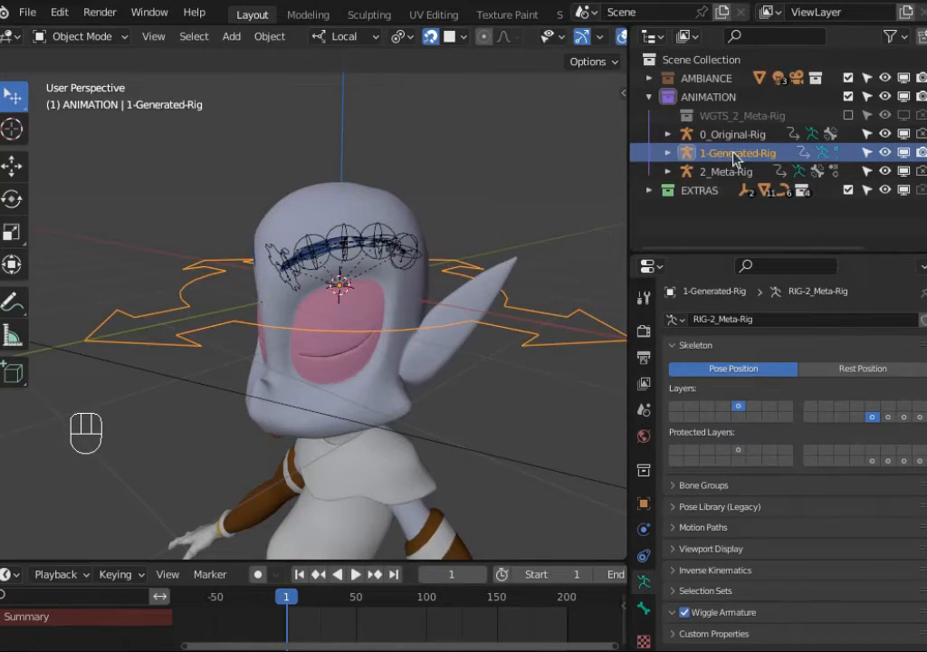
key("x")
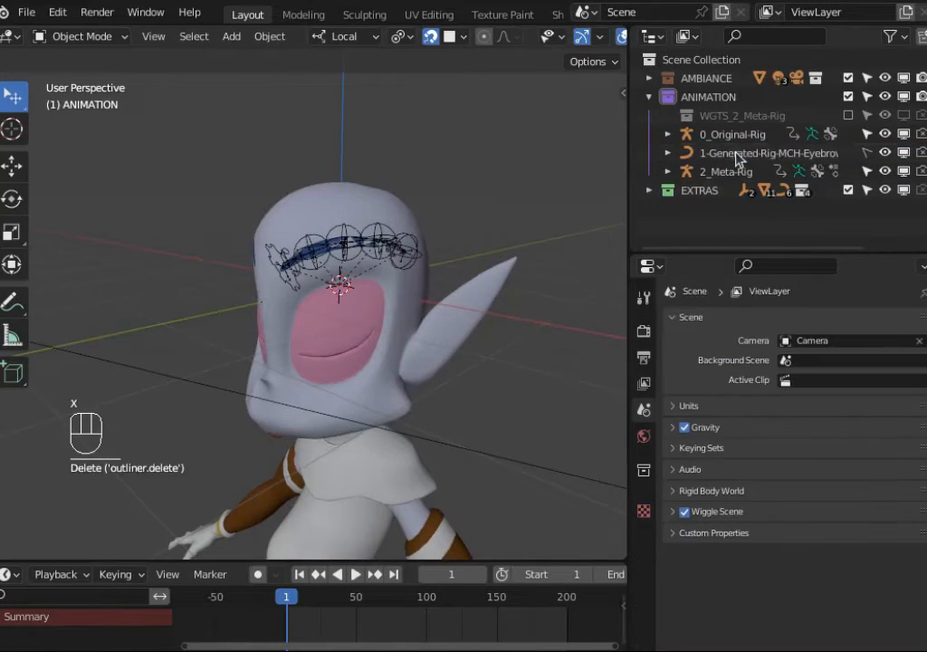
left_click(736, 156)
key("x")
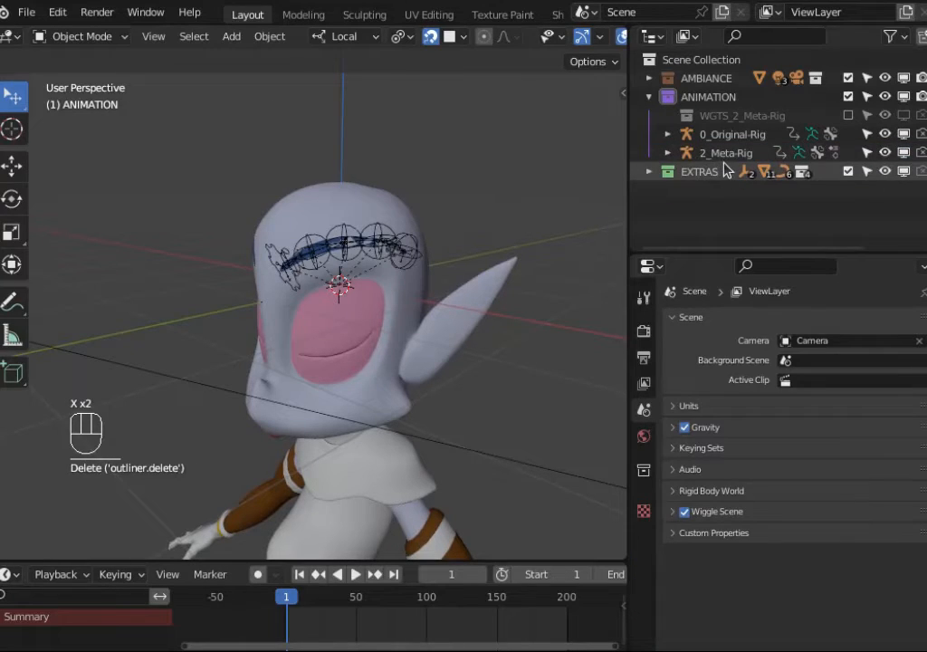
Step: Set 2_Meta-Rig's Rigify target rig to 0_Original-Rig
left_click(735, 153)
scroll(820, 480, "down", 8)
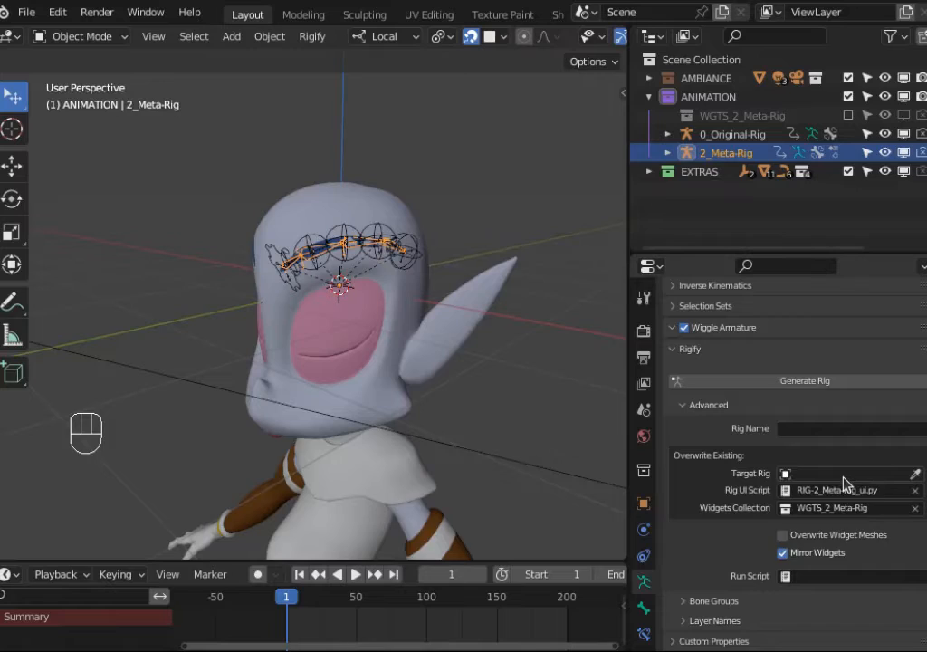
left_click(843, 475)
left_click(815, 311)
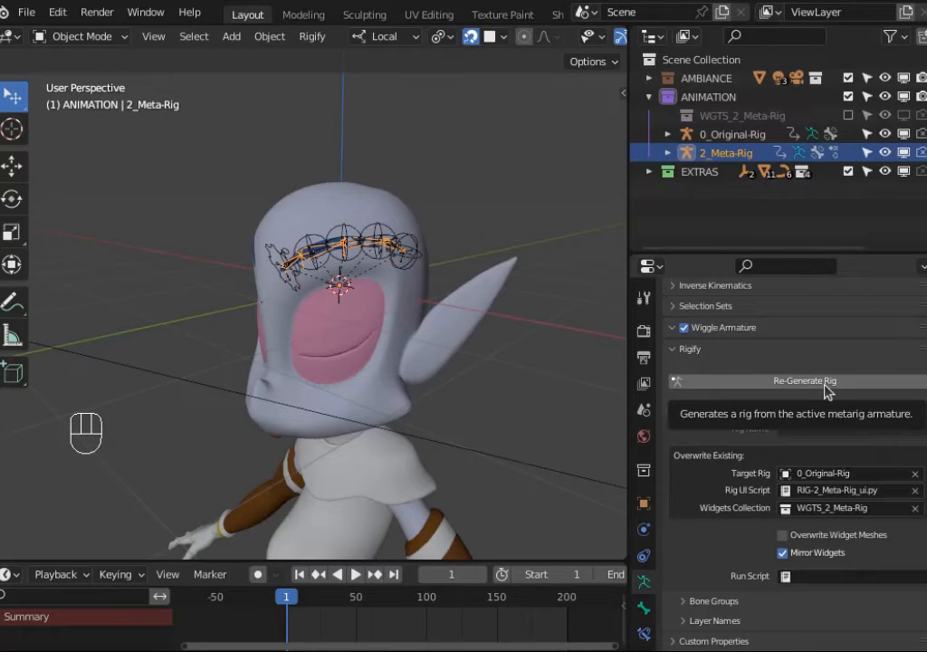
Step: Inspect 0_Original-Rig's eyebrow bones in Pose Mode, including a bone layer and the Rigify type of ORG-Eyebrow.L.001
scroll(483, 274, "up", 2)
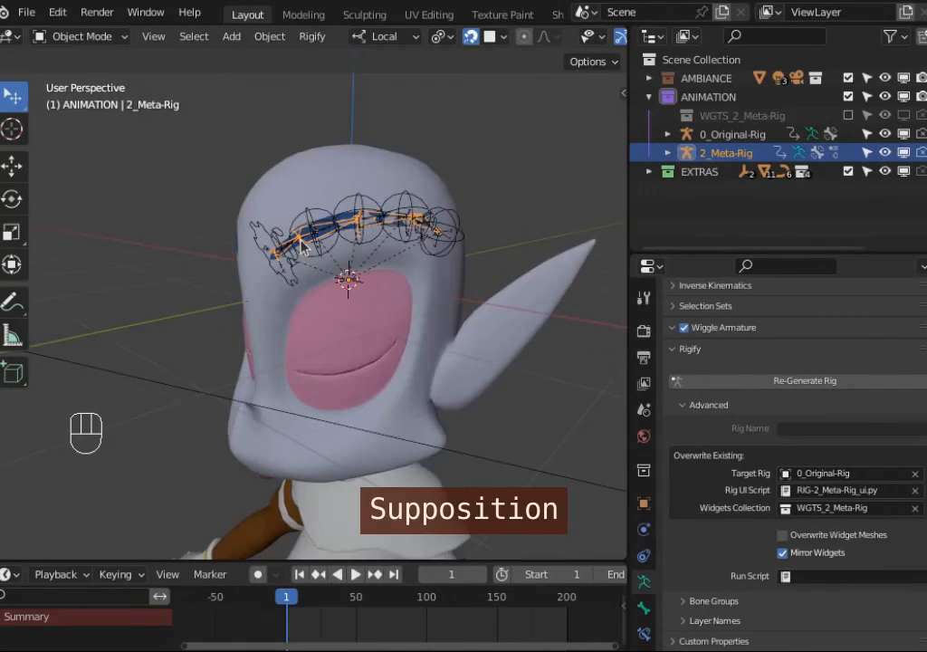
left_click(736, 136)
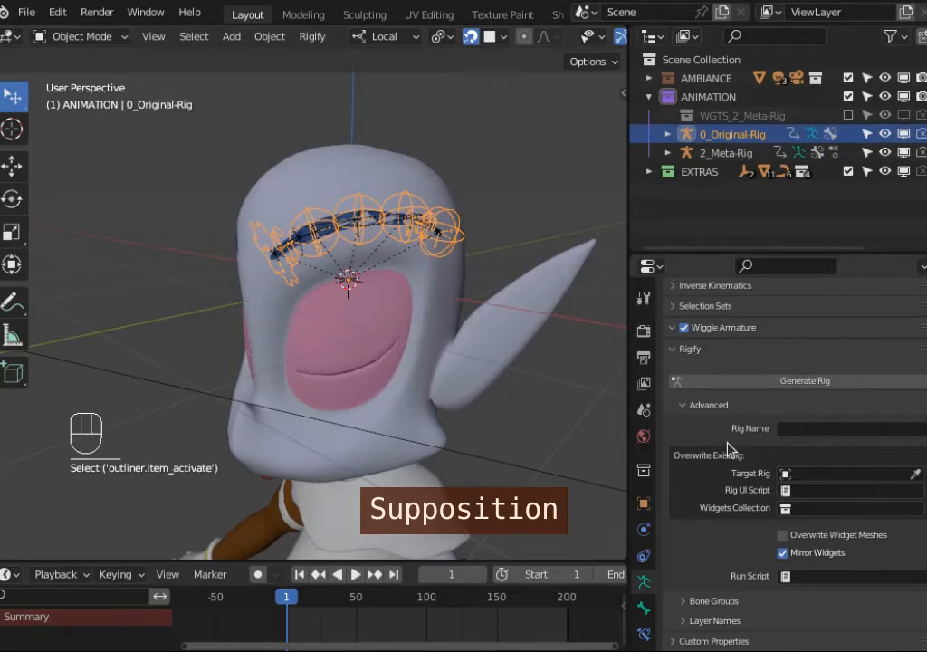
scroll(787, 500, "up", 10)
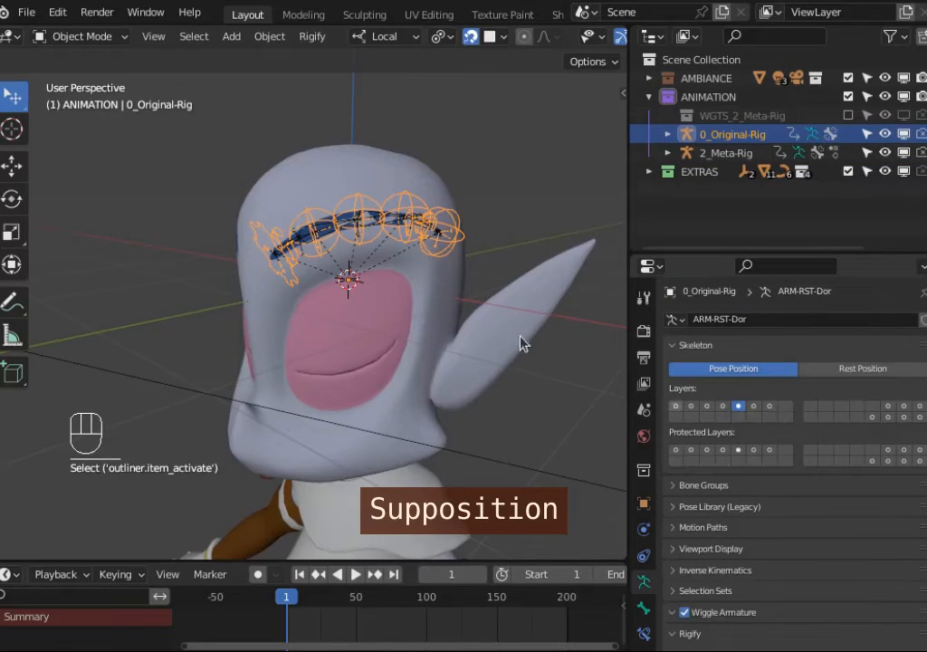
scroll(311, 284, "up", 4)
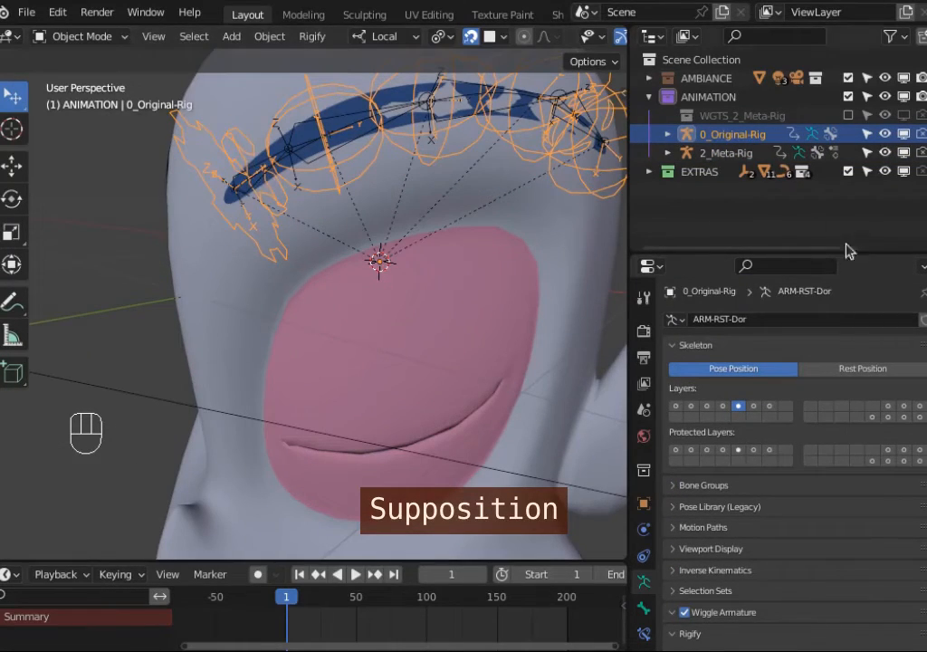
left_click(919, 417)
key("ctrl+Tab")
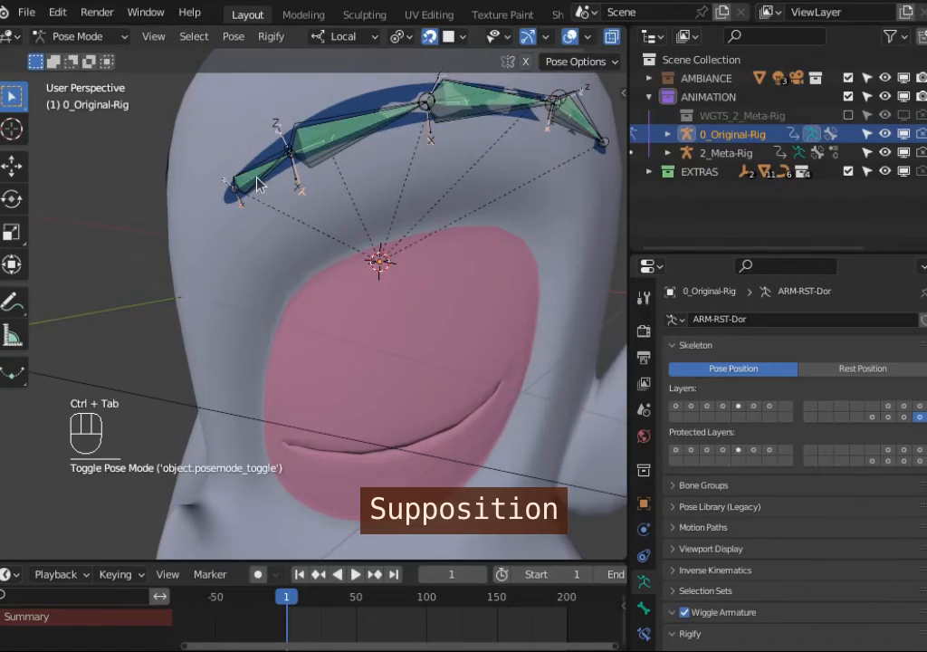
left_click(215, 150)
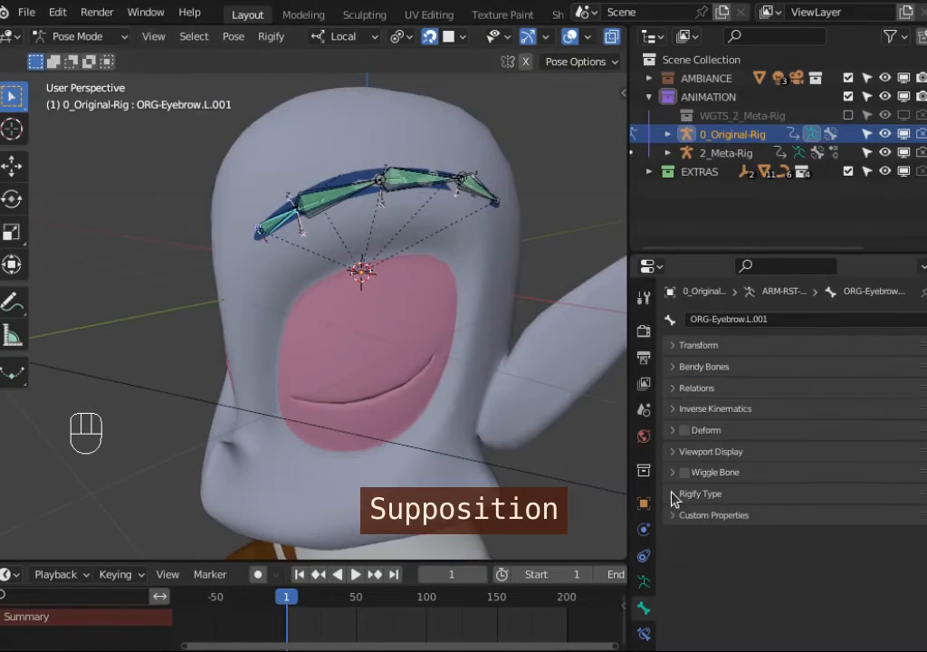
left_click(672, 495)
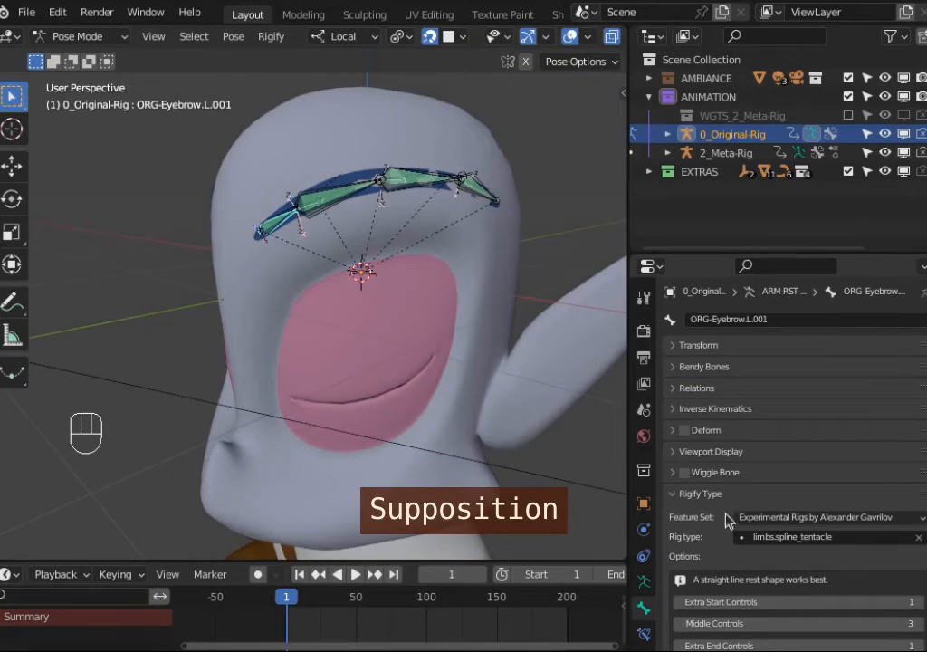
left_click(675, 494)
left_click(643, 581)
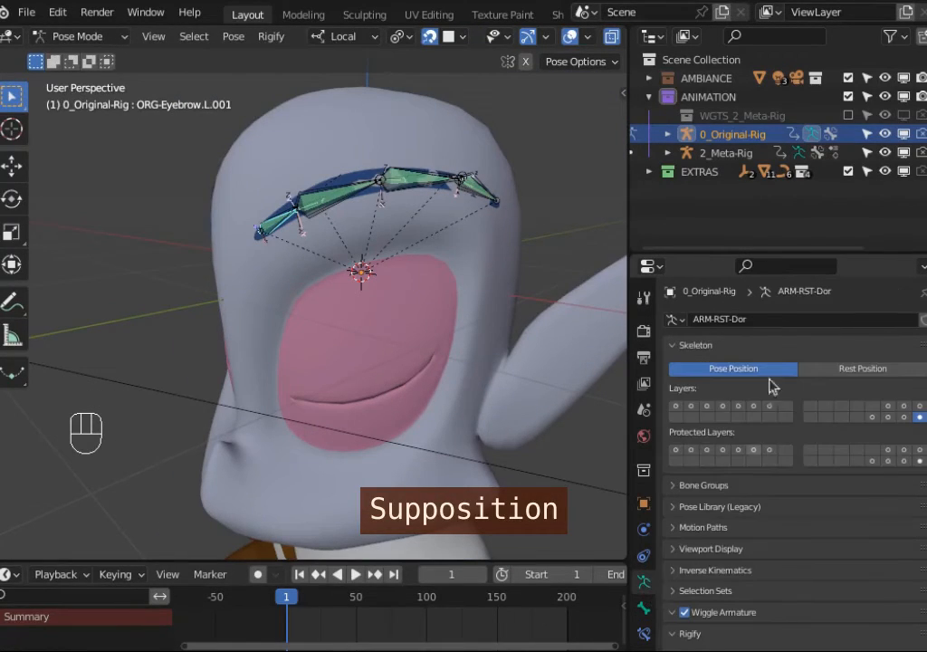
Step: Re-generate the Rigify rig from 2_Meta-Rig into 0_Original-Rig
left_click(726, 152)
scroll(804, 464, "down", 2)
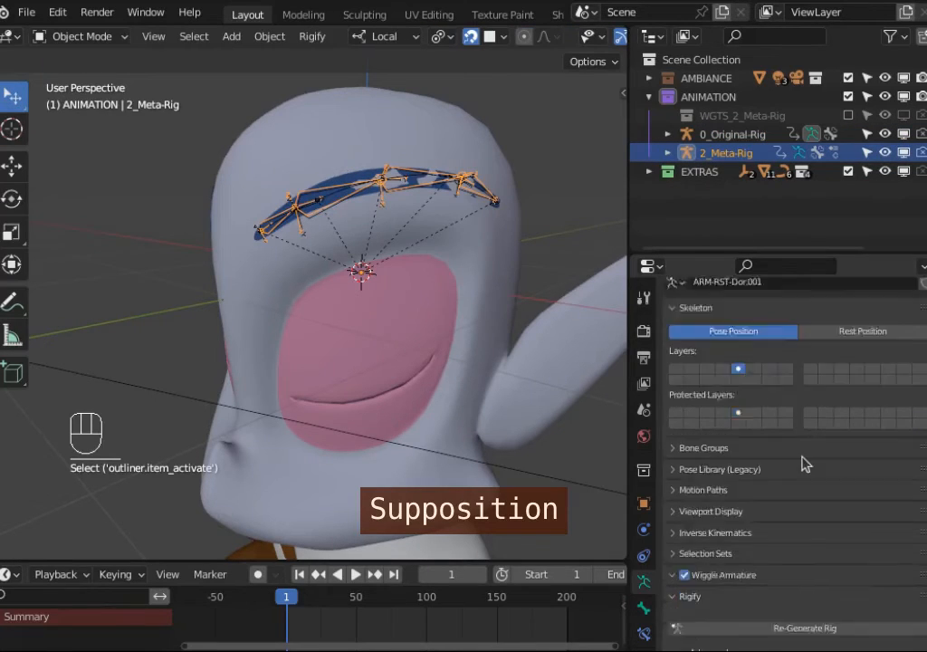
scroll(804, 464, "down", 5)
left_click(784, 410)
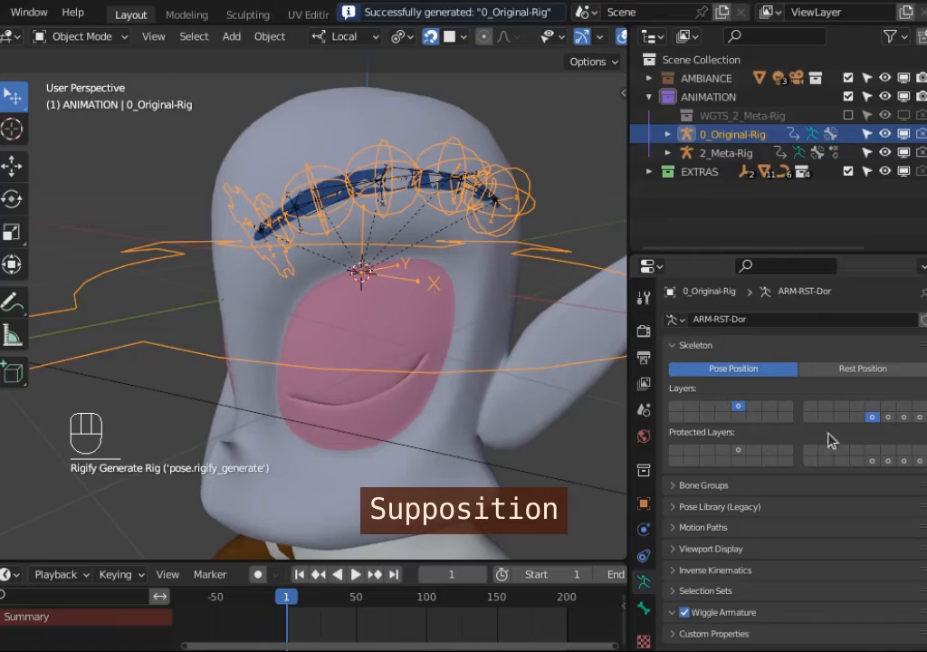
Step: Switch between 0_Original-Rig and 2_Meta-Rig to compare their eyebrow bones
left_click(686, 152)
left_click(727, 135)
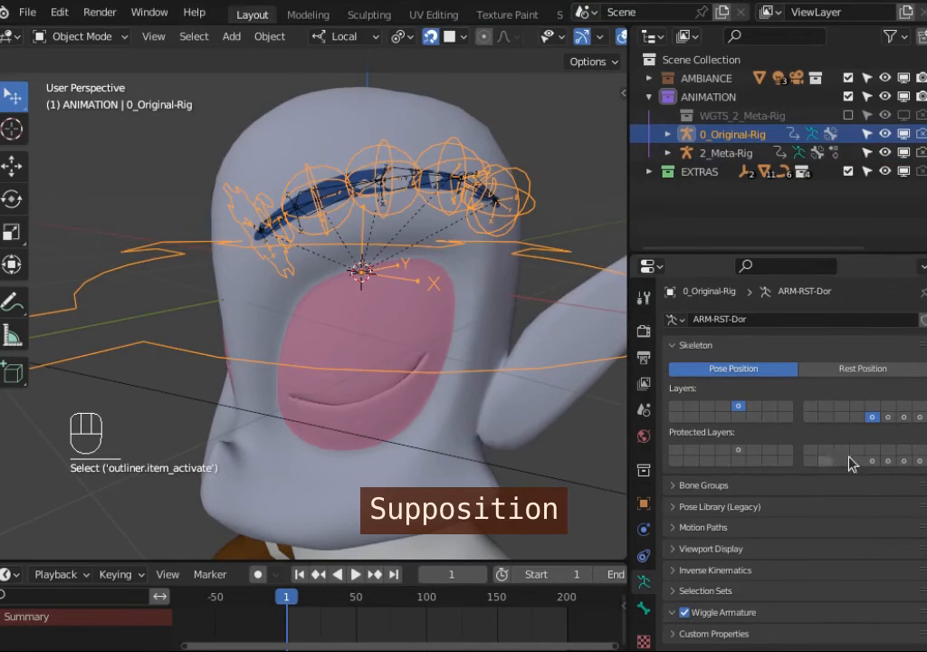
left_click(716, 154)
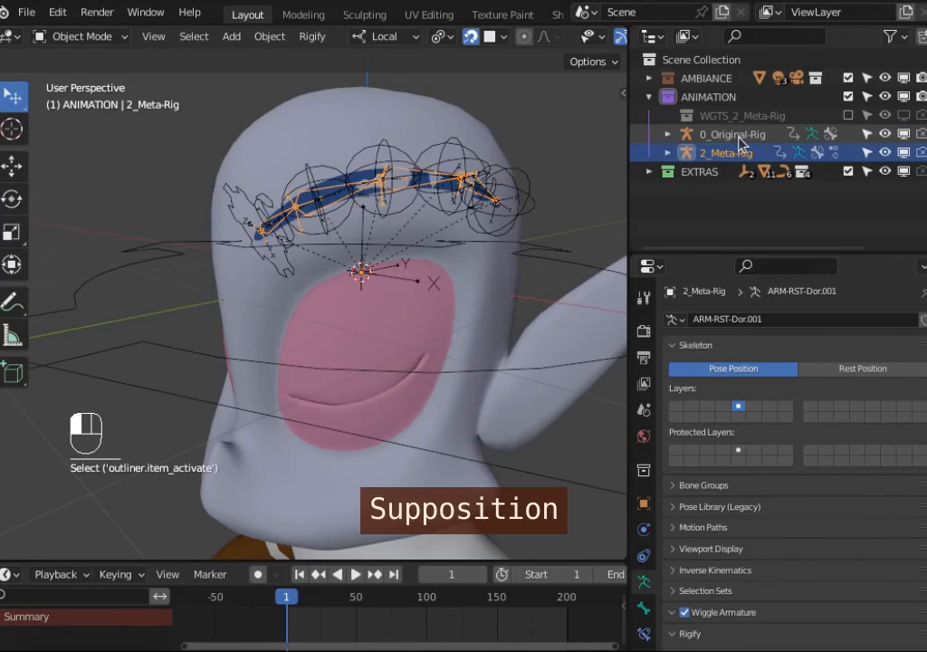
left_click(732, 134)
Step: Deselect everything and box-select 0_Original-Rig in the viewport
middle_click_drag(295, 158, 301, 190)
key("alt+a")
key("b")
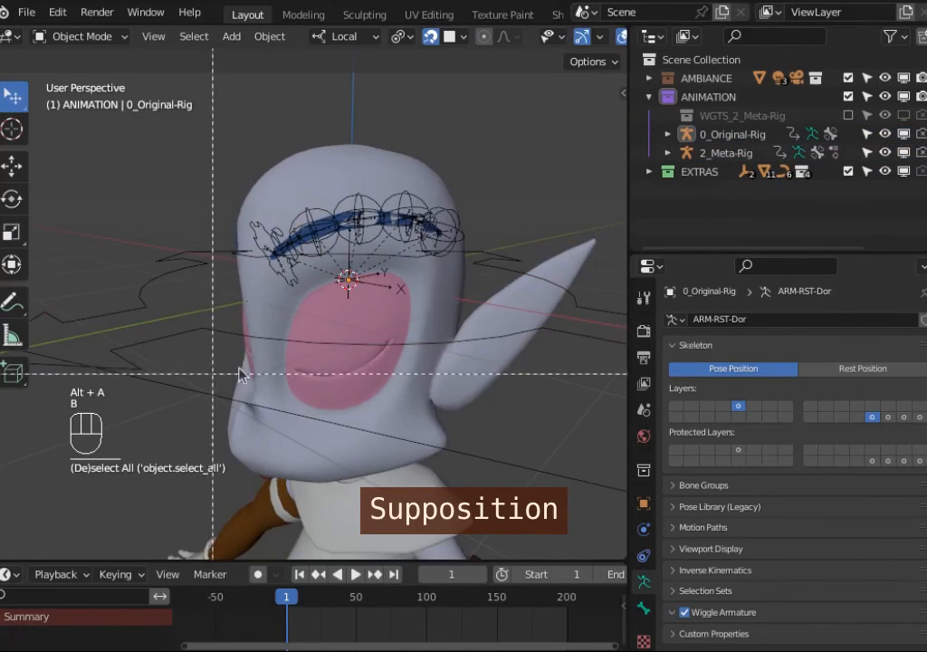
left_click_drag(226, 372, 521, 201)
left_click(403, 213)
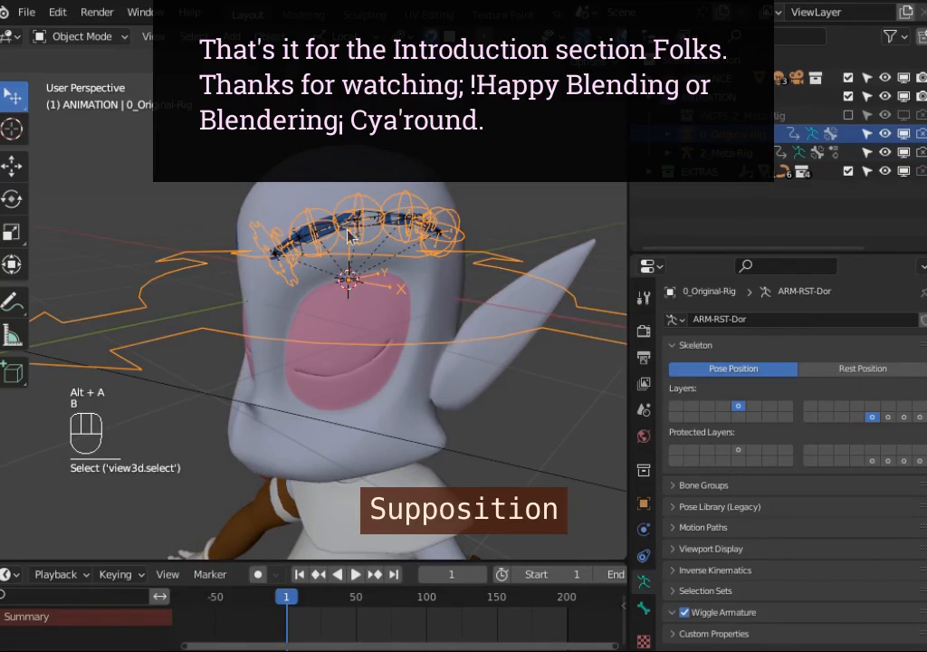
Step: Test-move the eyebrow controls of 0_Original-Rig in Pose Mode, cancelling each move
key("ctrl+Tab")
key("g")
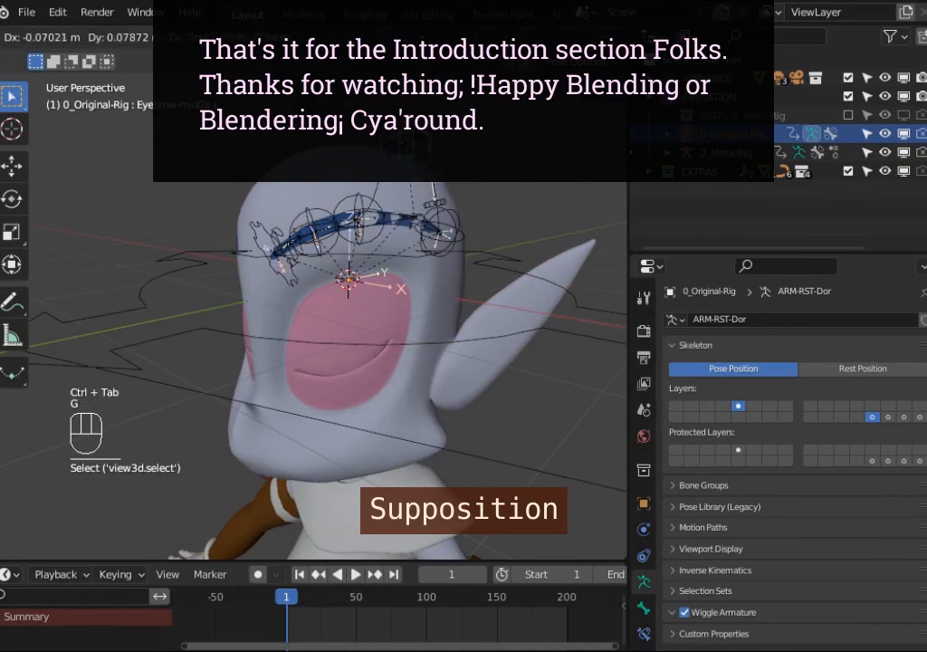
key("Escape")
key("g")
key("Escape")
key("g")
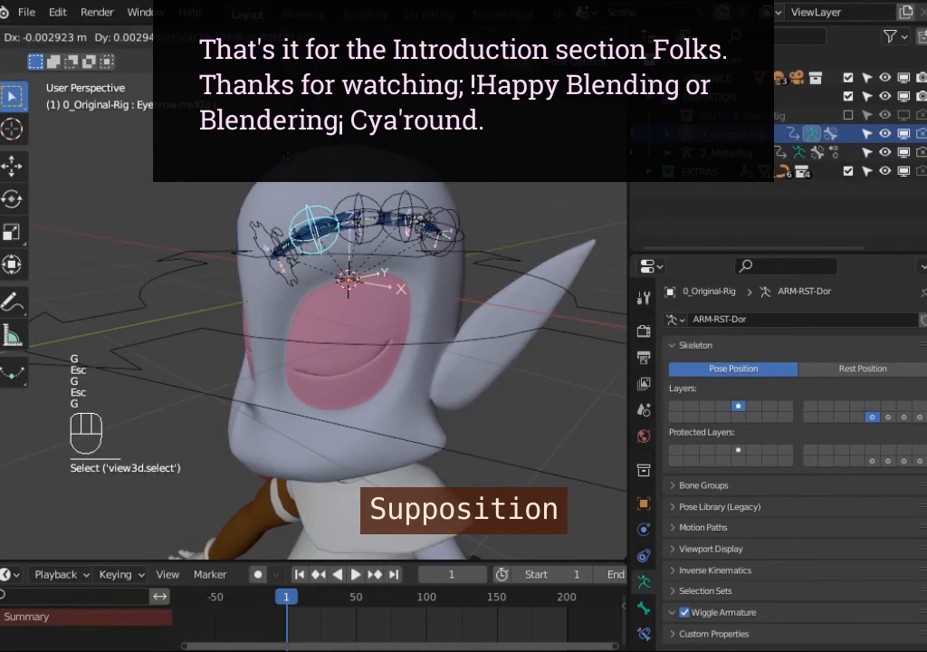